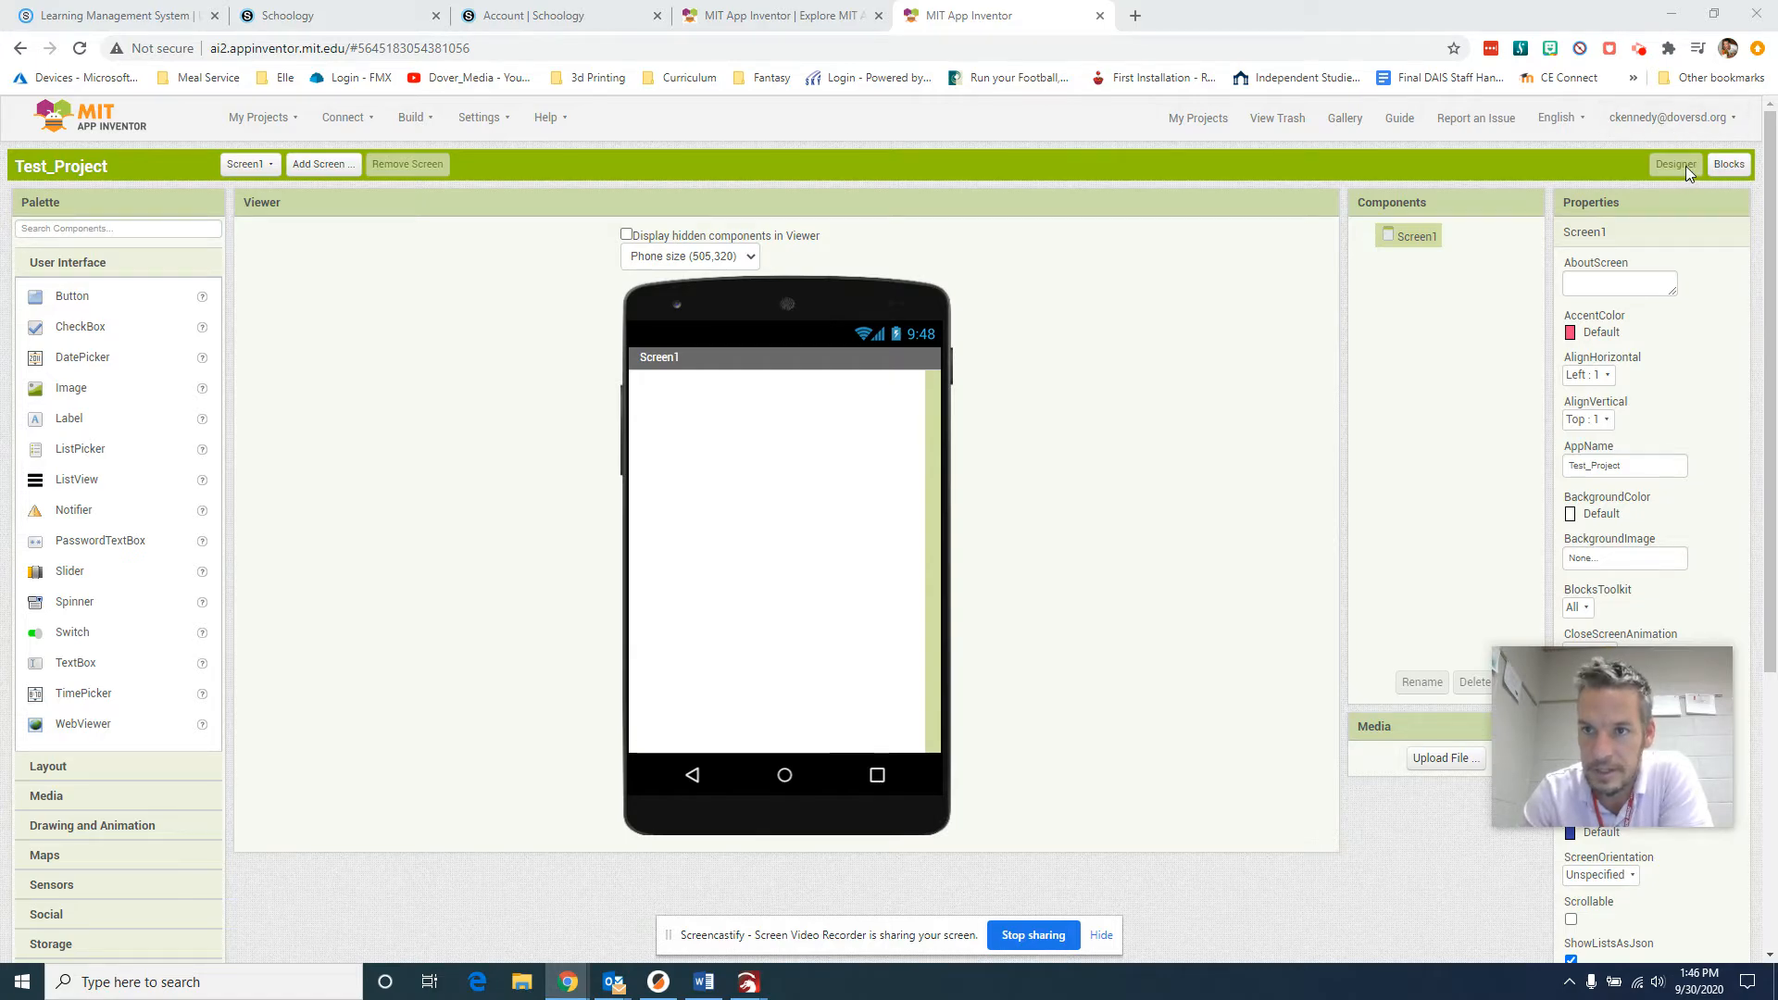
- View the project's Blocks editor and return to the Designer
drag(1631, 742, 1635, 862)
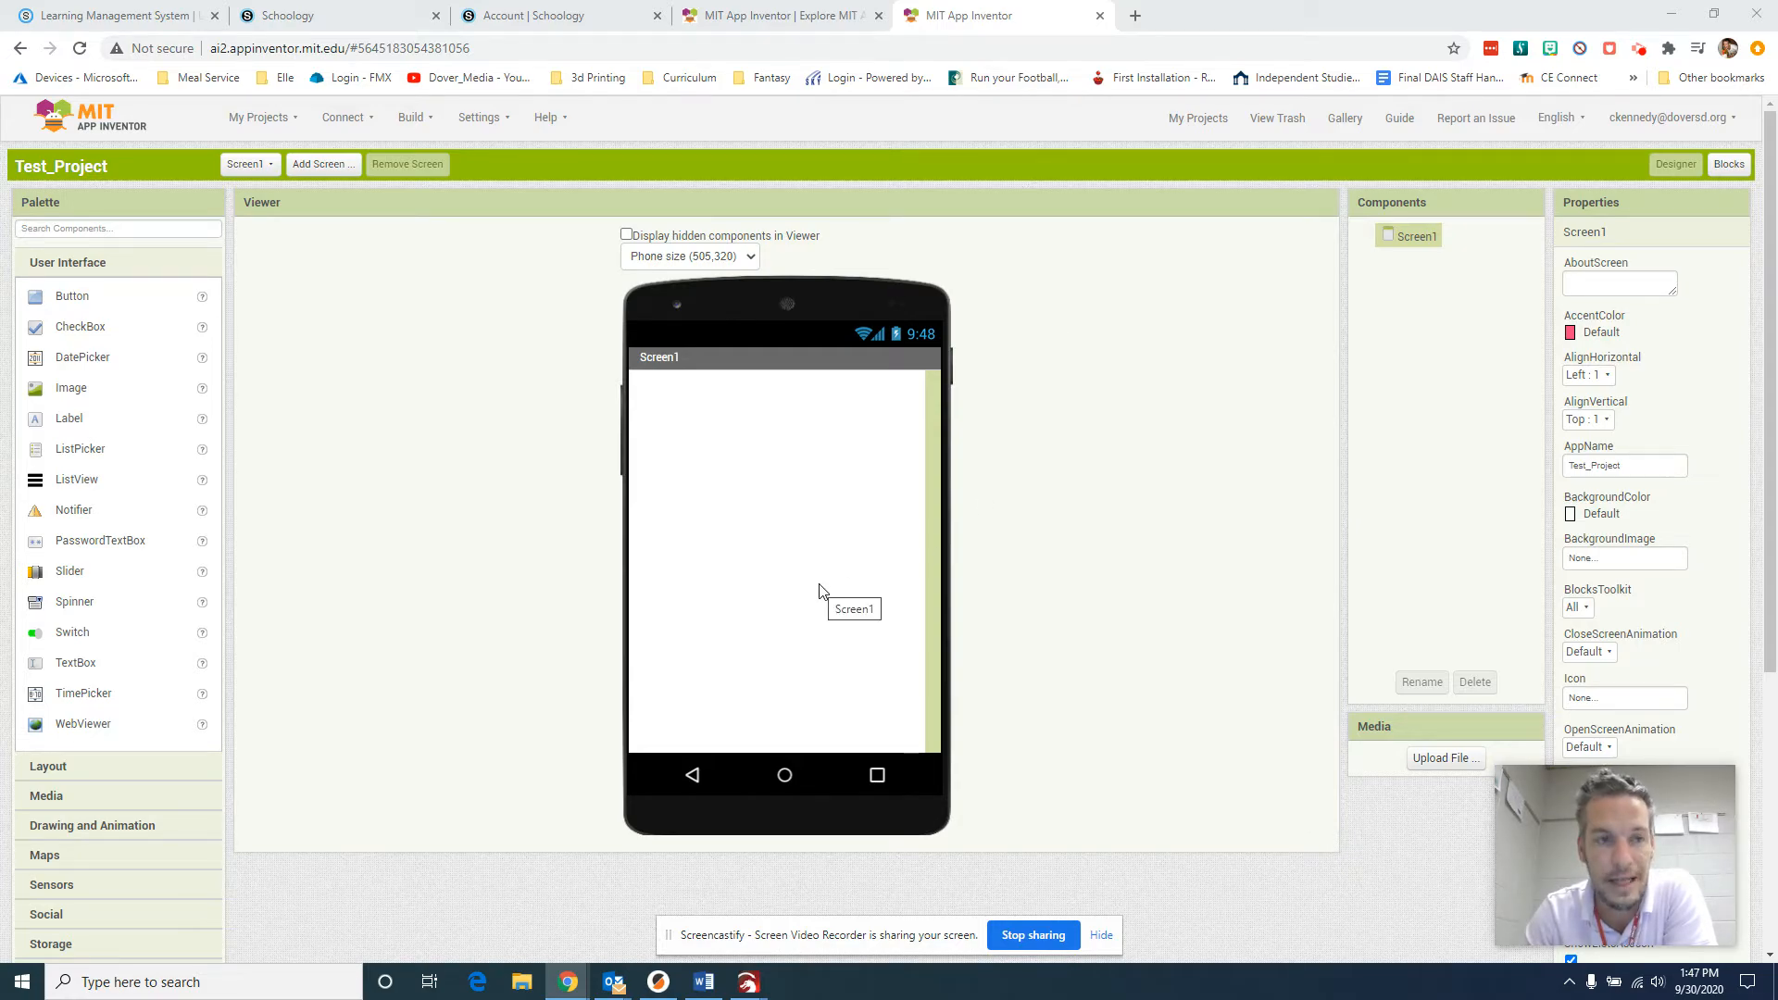
click(1727, 165)
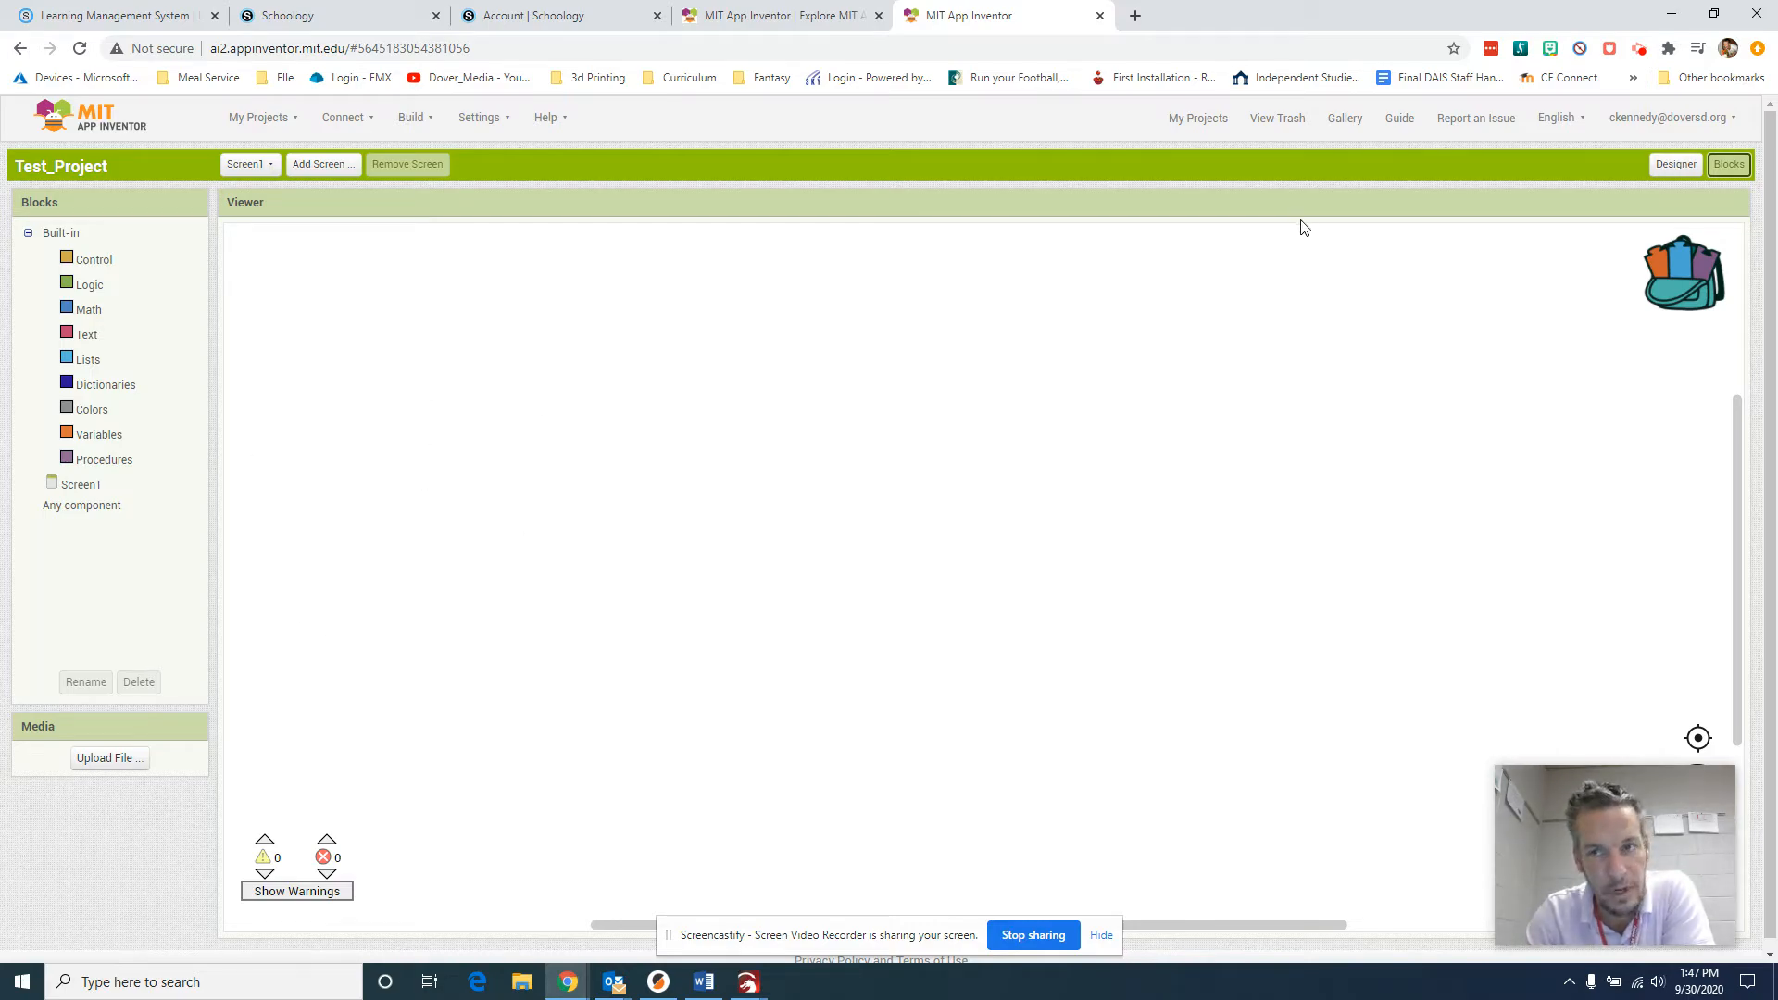
click(1677, 166)
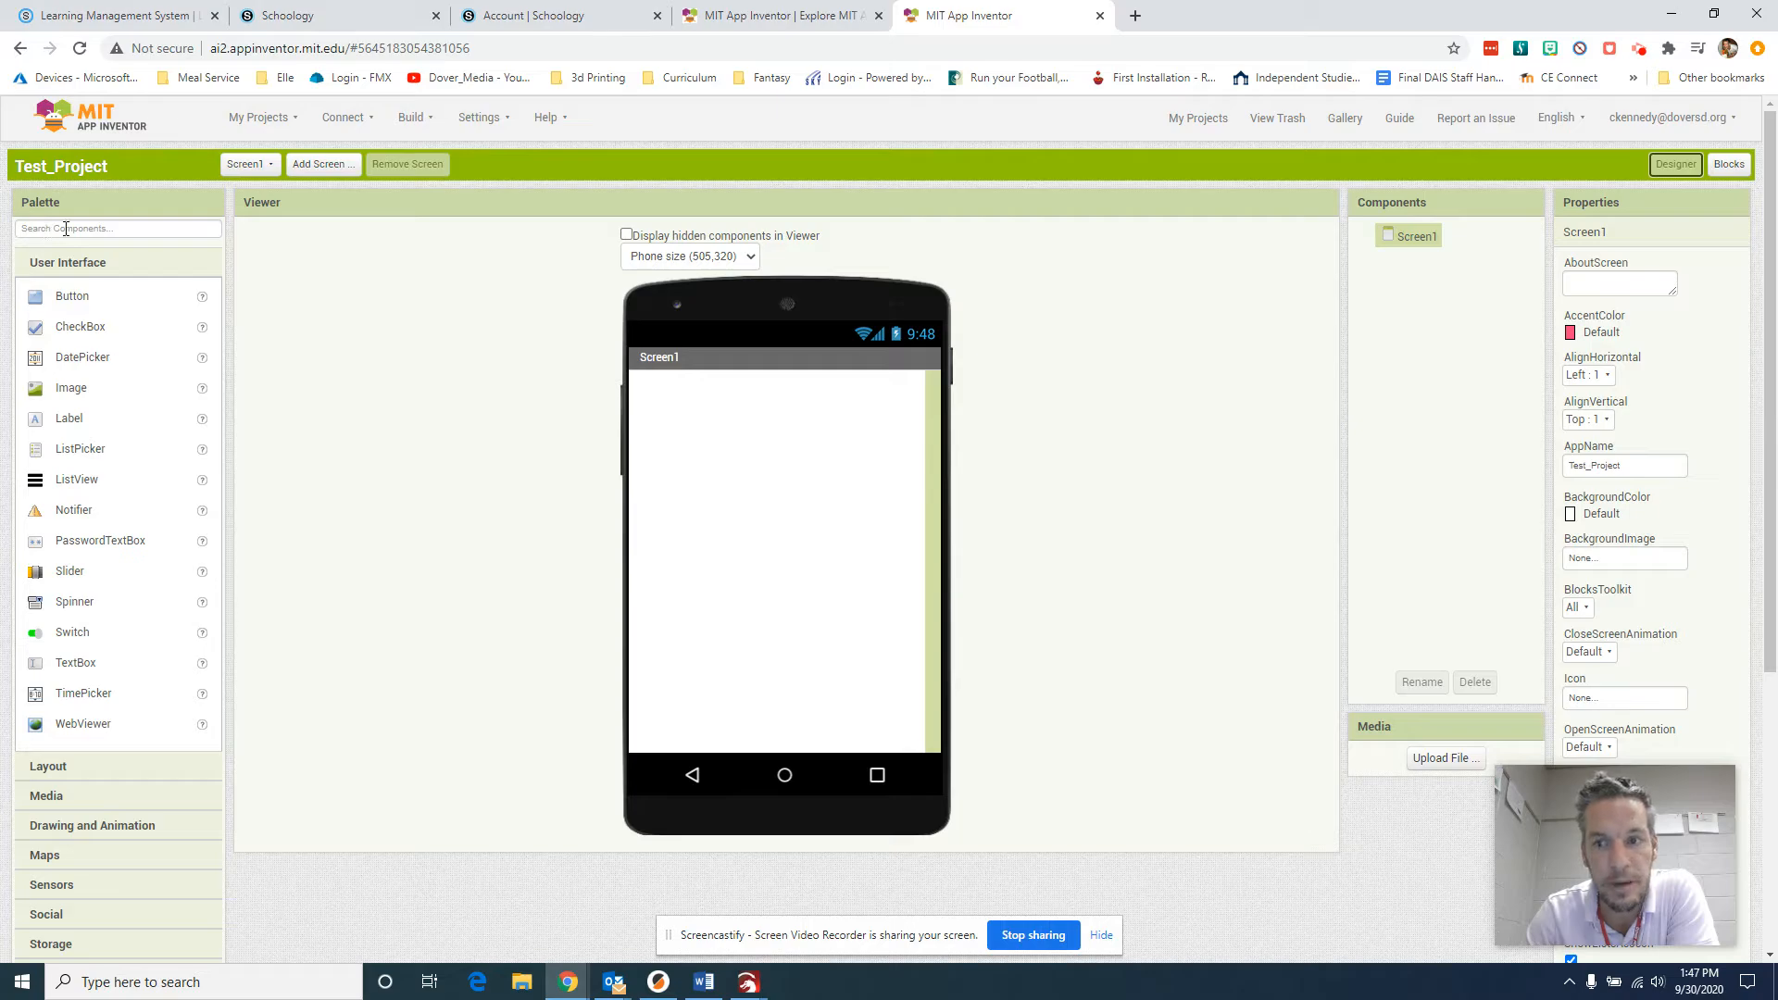
- Go over the Designer's Palette, Viewer, Components, Properties and Media sections
drag(89, 209, 9, 211)
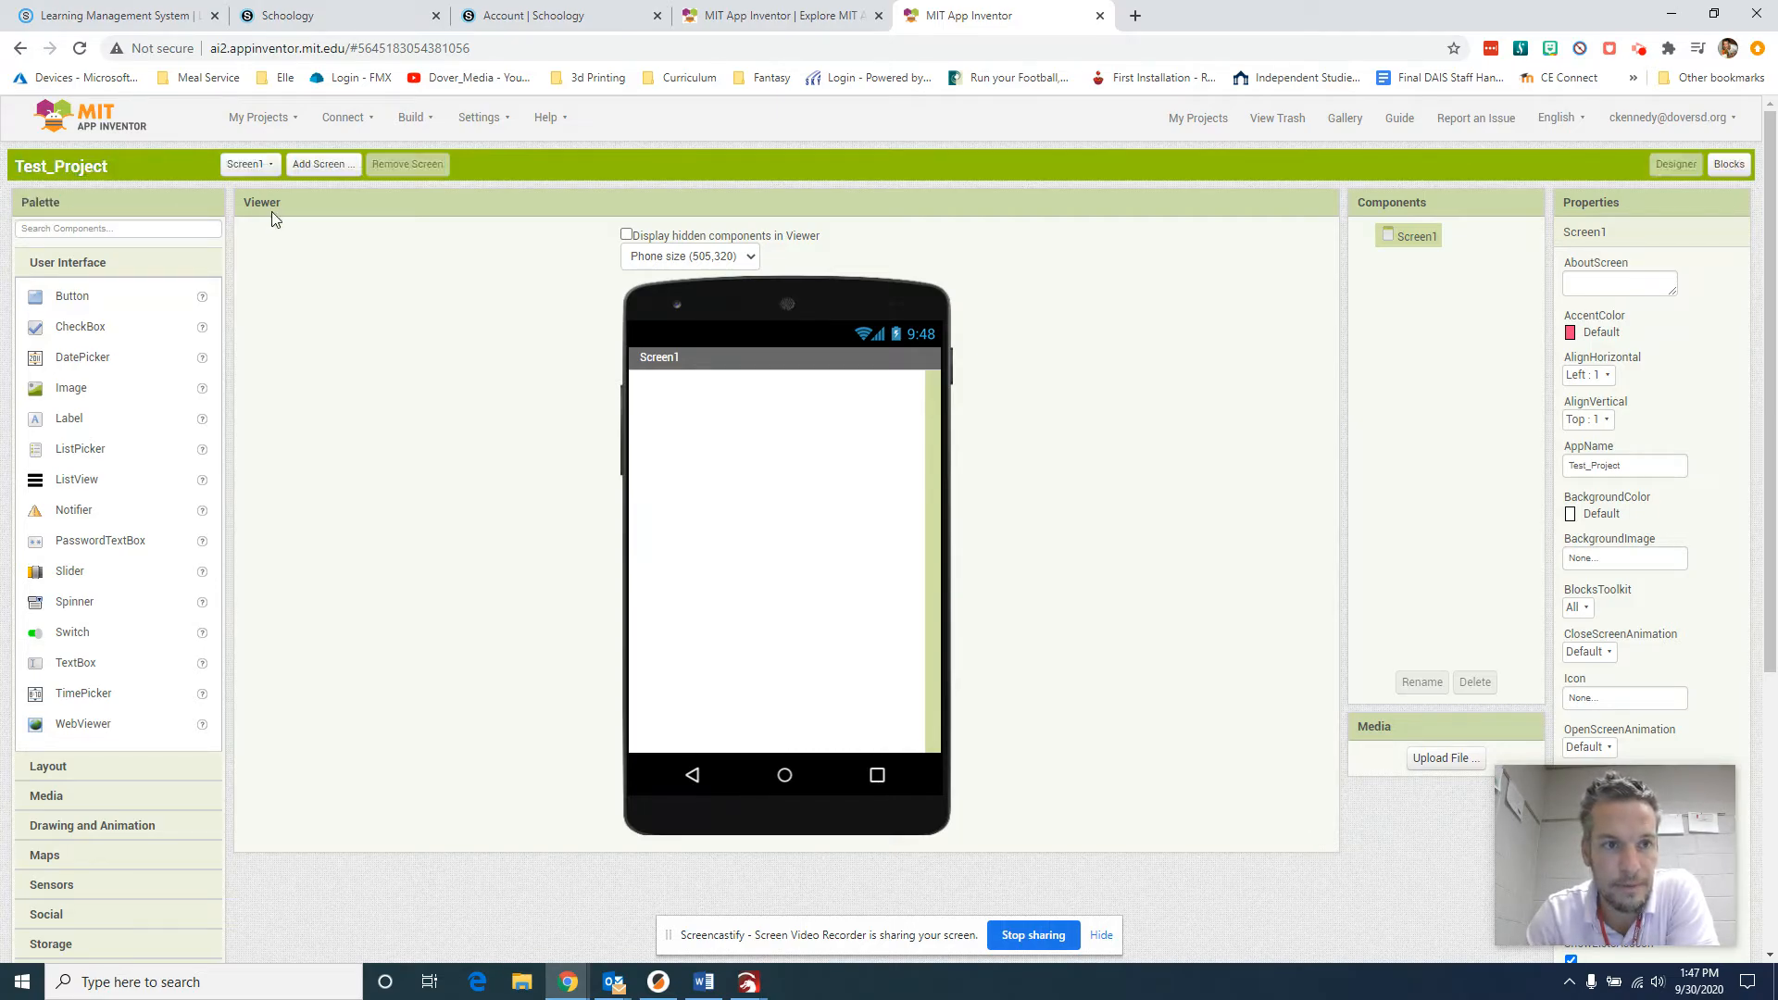
drag(285, 206, 251, 203)
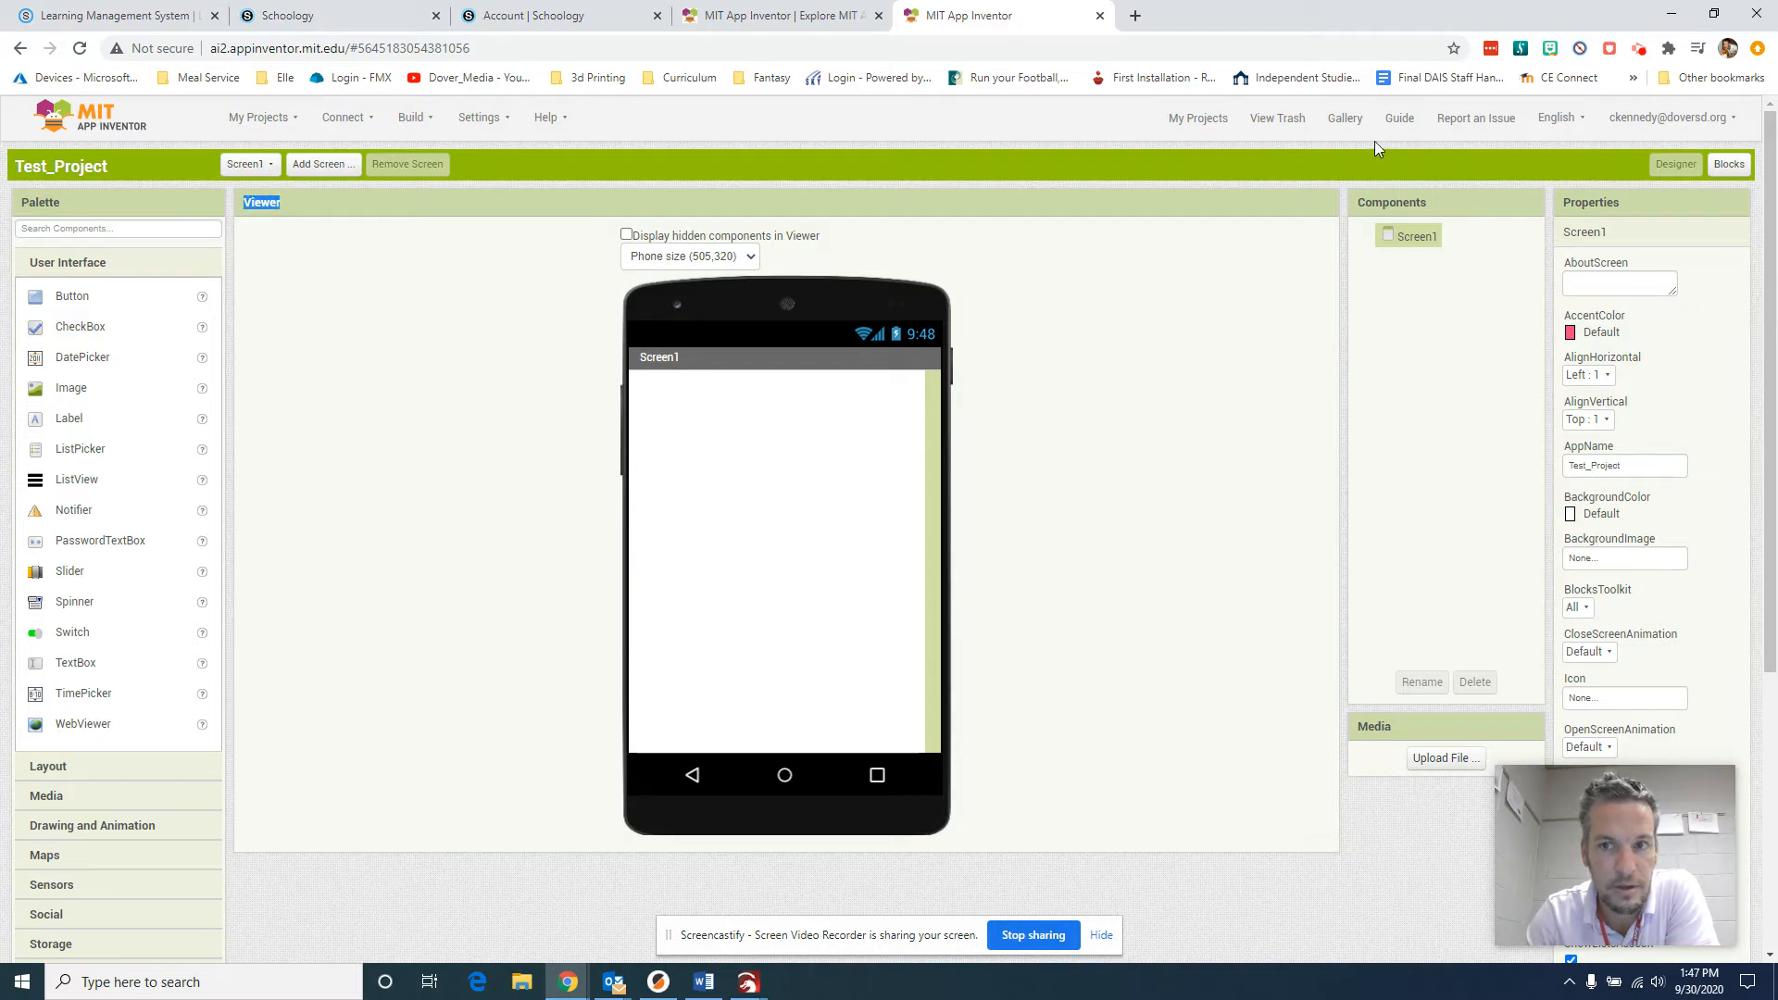
drag(1427, 203, 1368, 202)
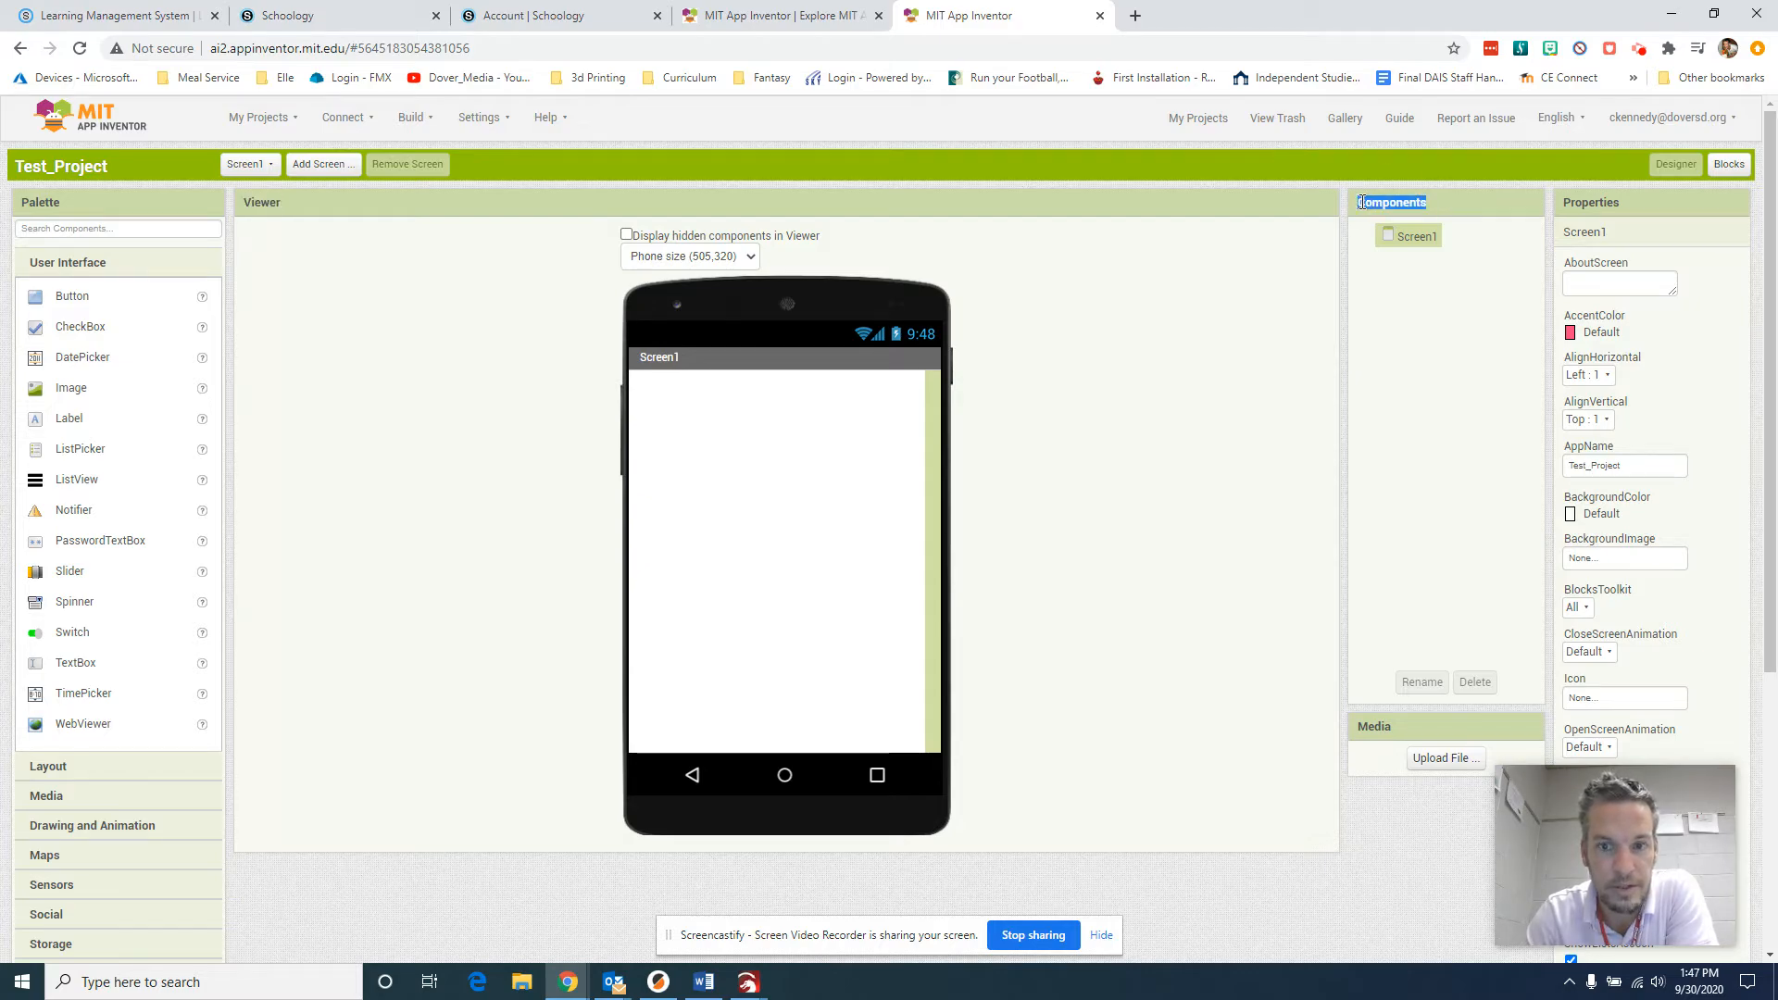
drag(1631, 205, 1564, 209)
drag(1402, 725, 1339, 731)
click(377, 478)
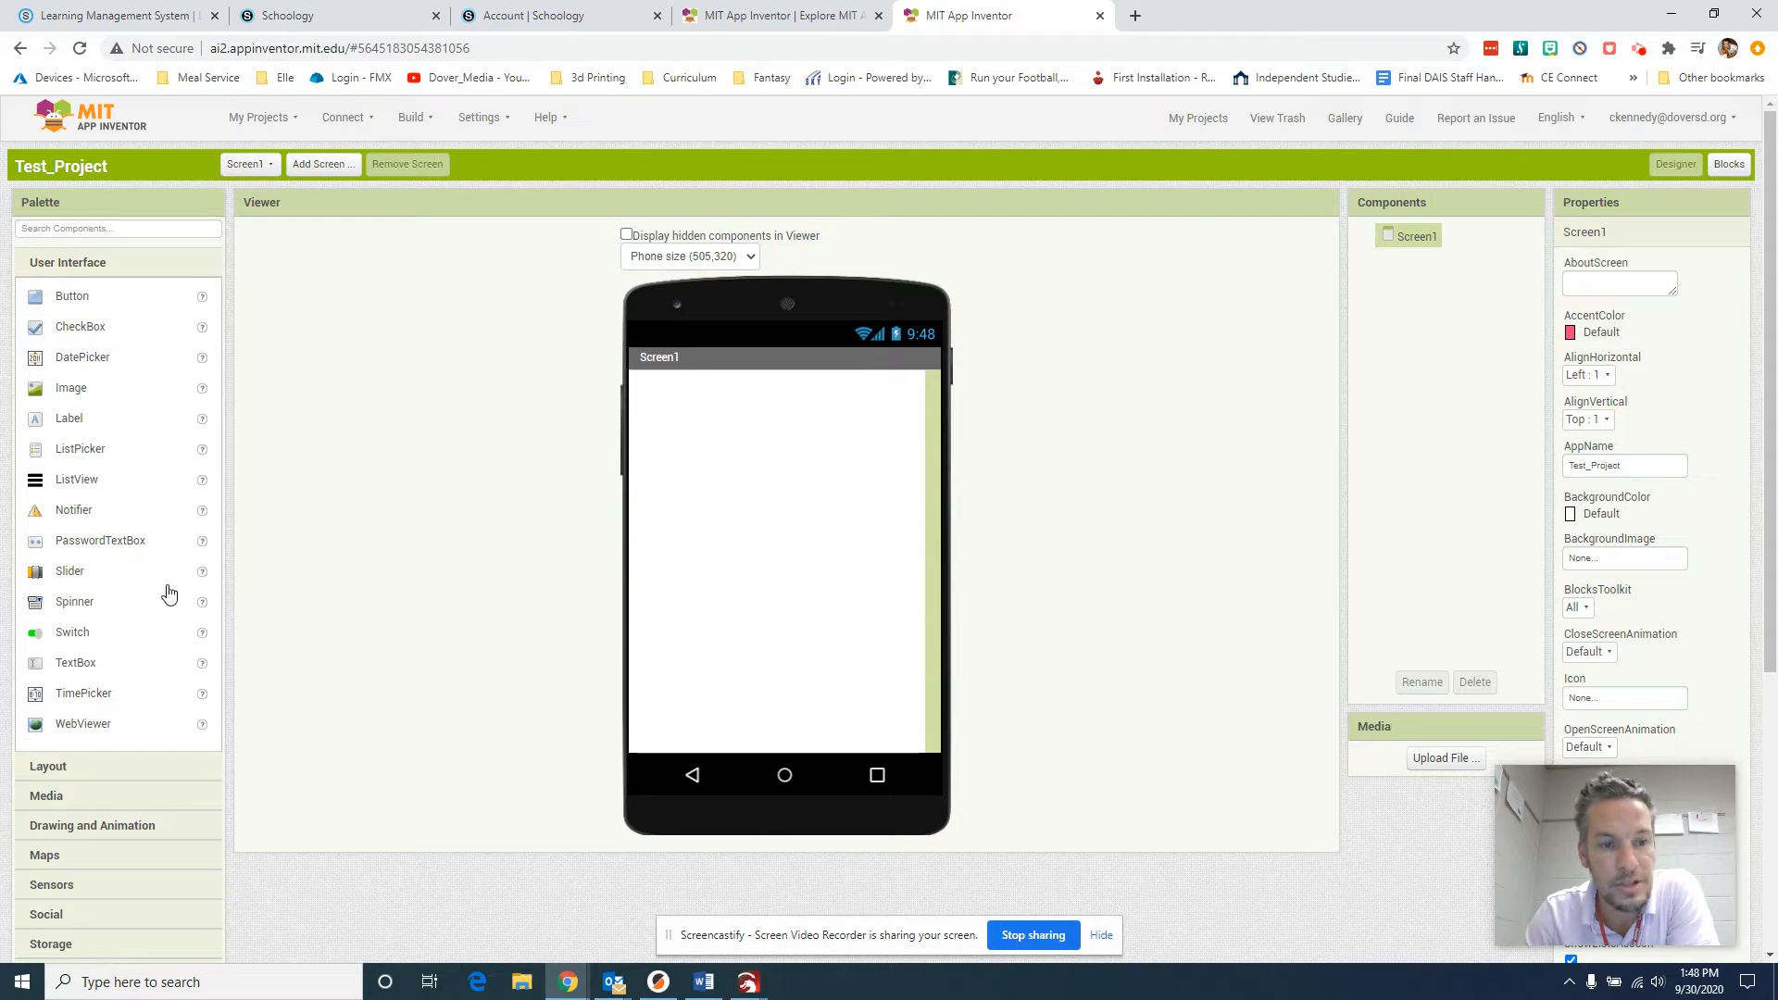
- Browse the LEGO MINDSTORMS, Connectivity and Sensors component categories in the Palette
scroll(82, 294, down, 1)
scroll(82, 295, down, 2)
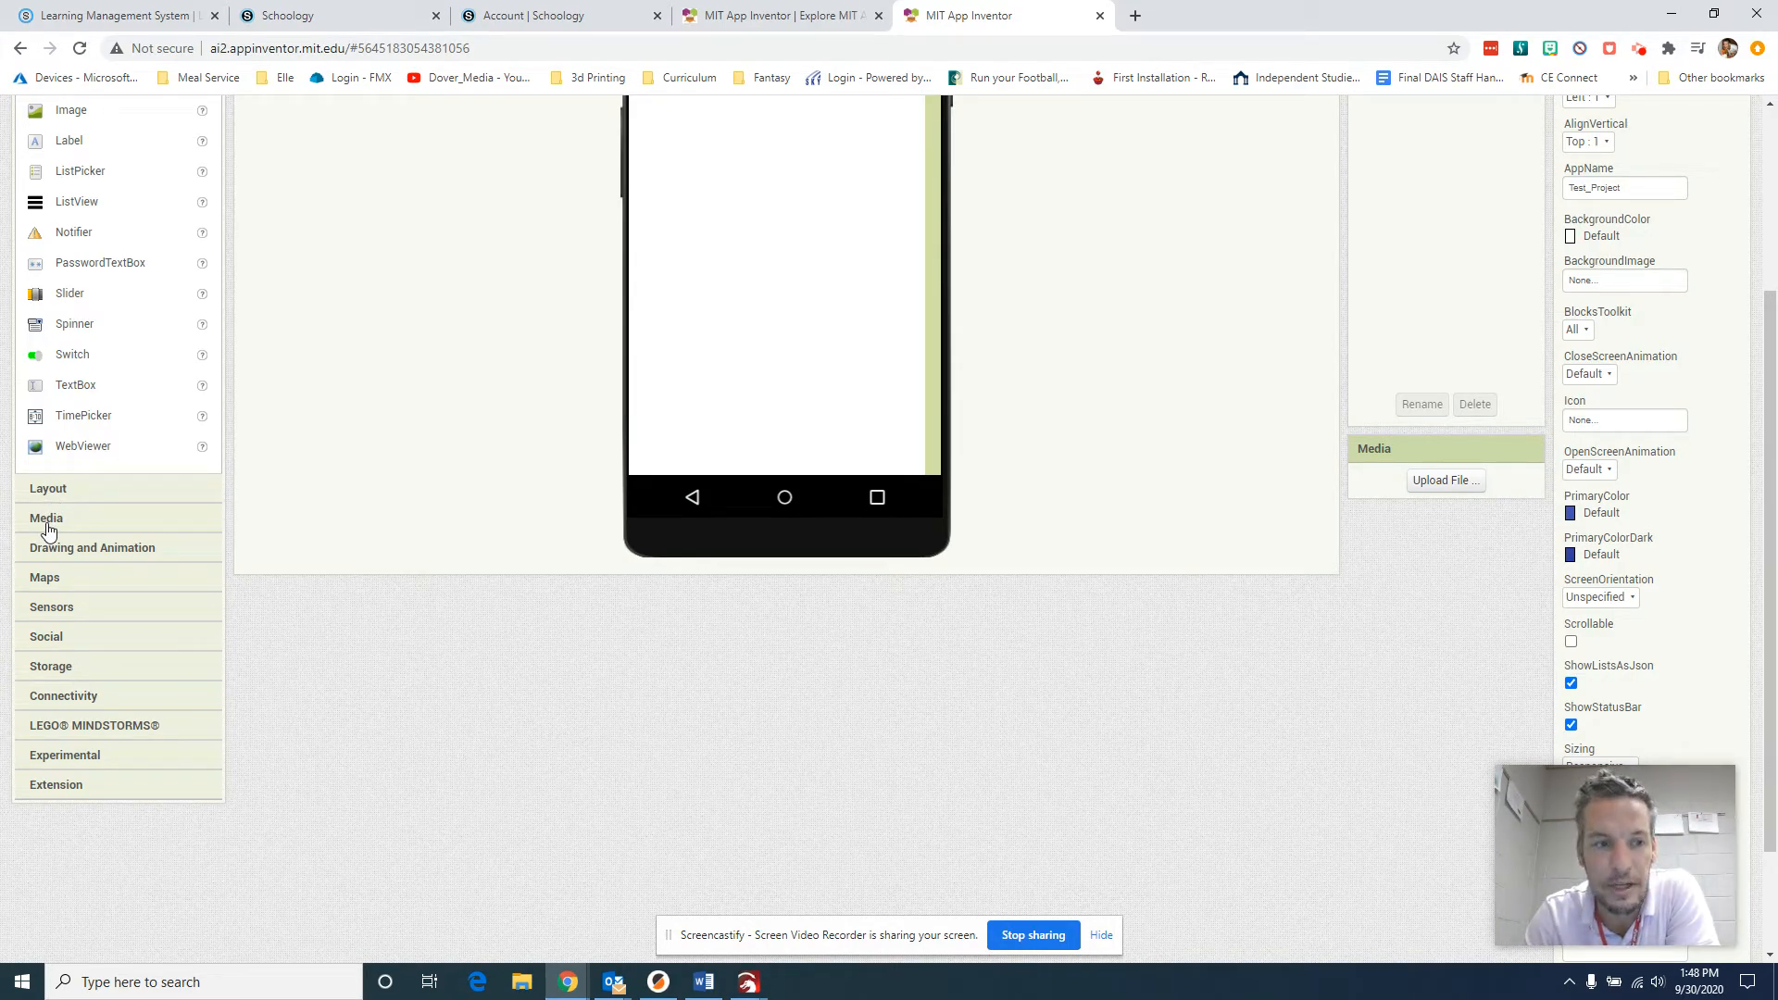
click(107, 726)
scroll(108, 681, down, 2)
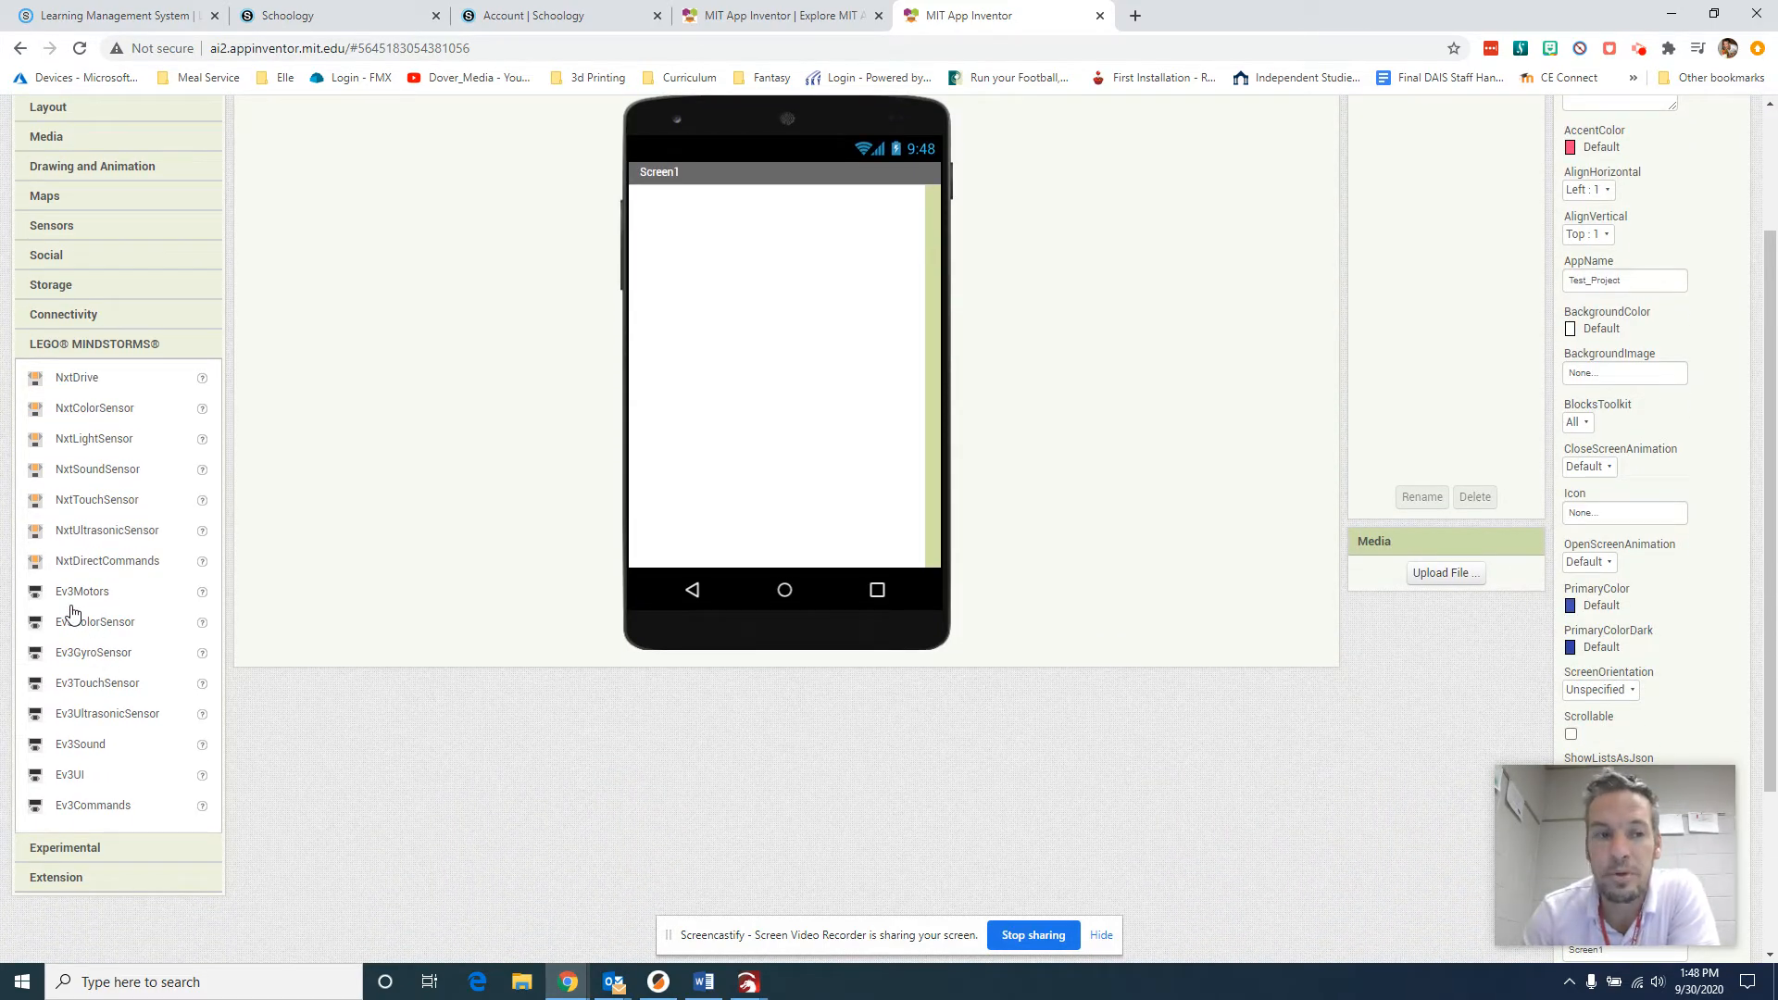
scroll(297, 505, up, 1)
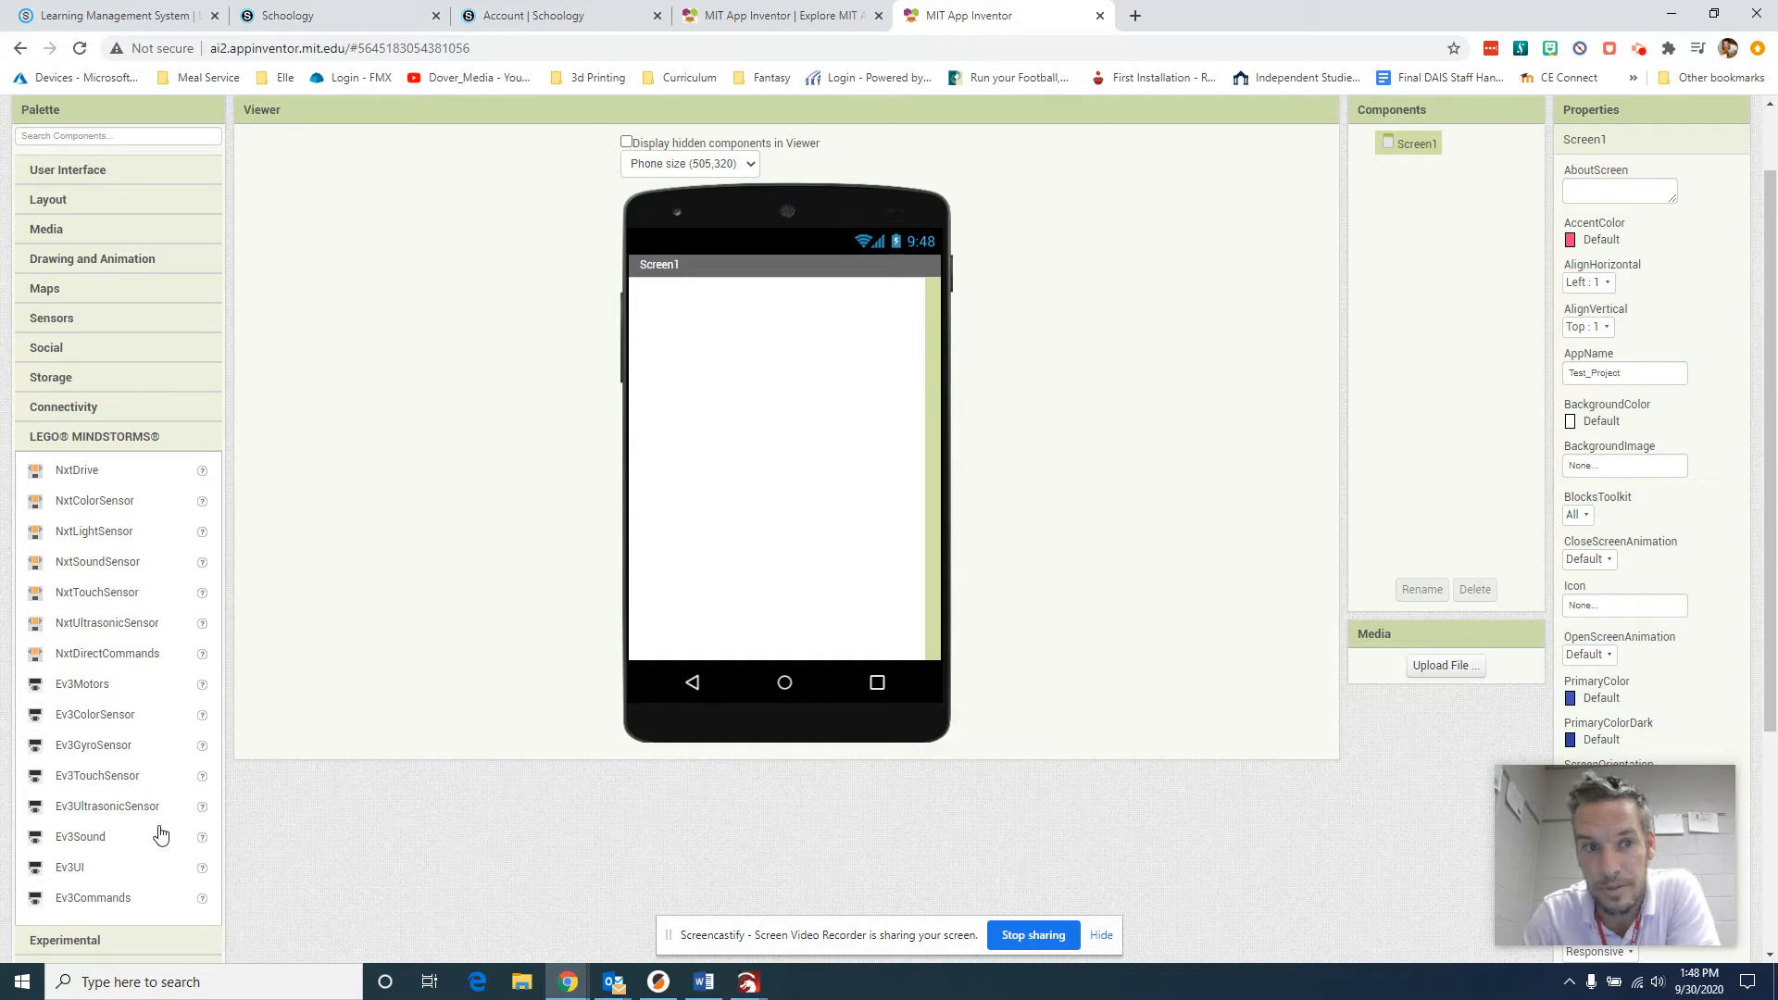
scroll(86, 432, down, 3)
scroll(86, 432, up, 2)
click(72, 318)
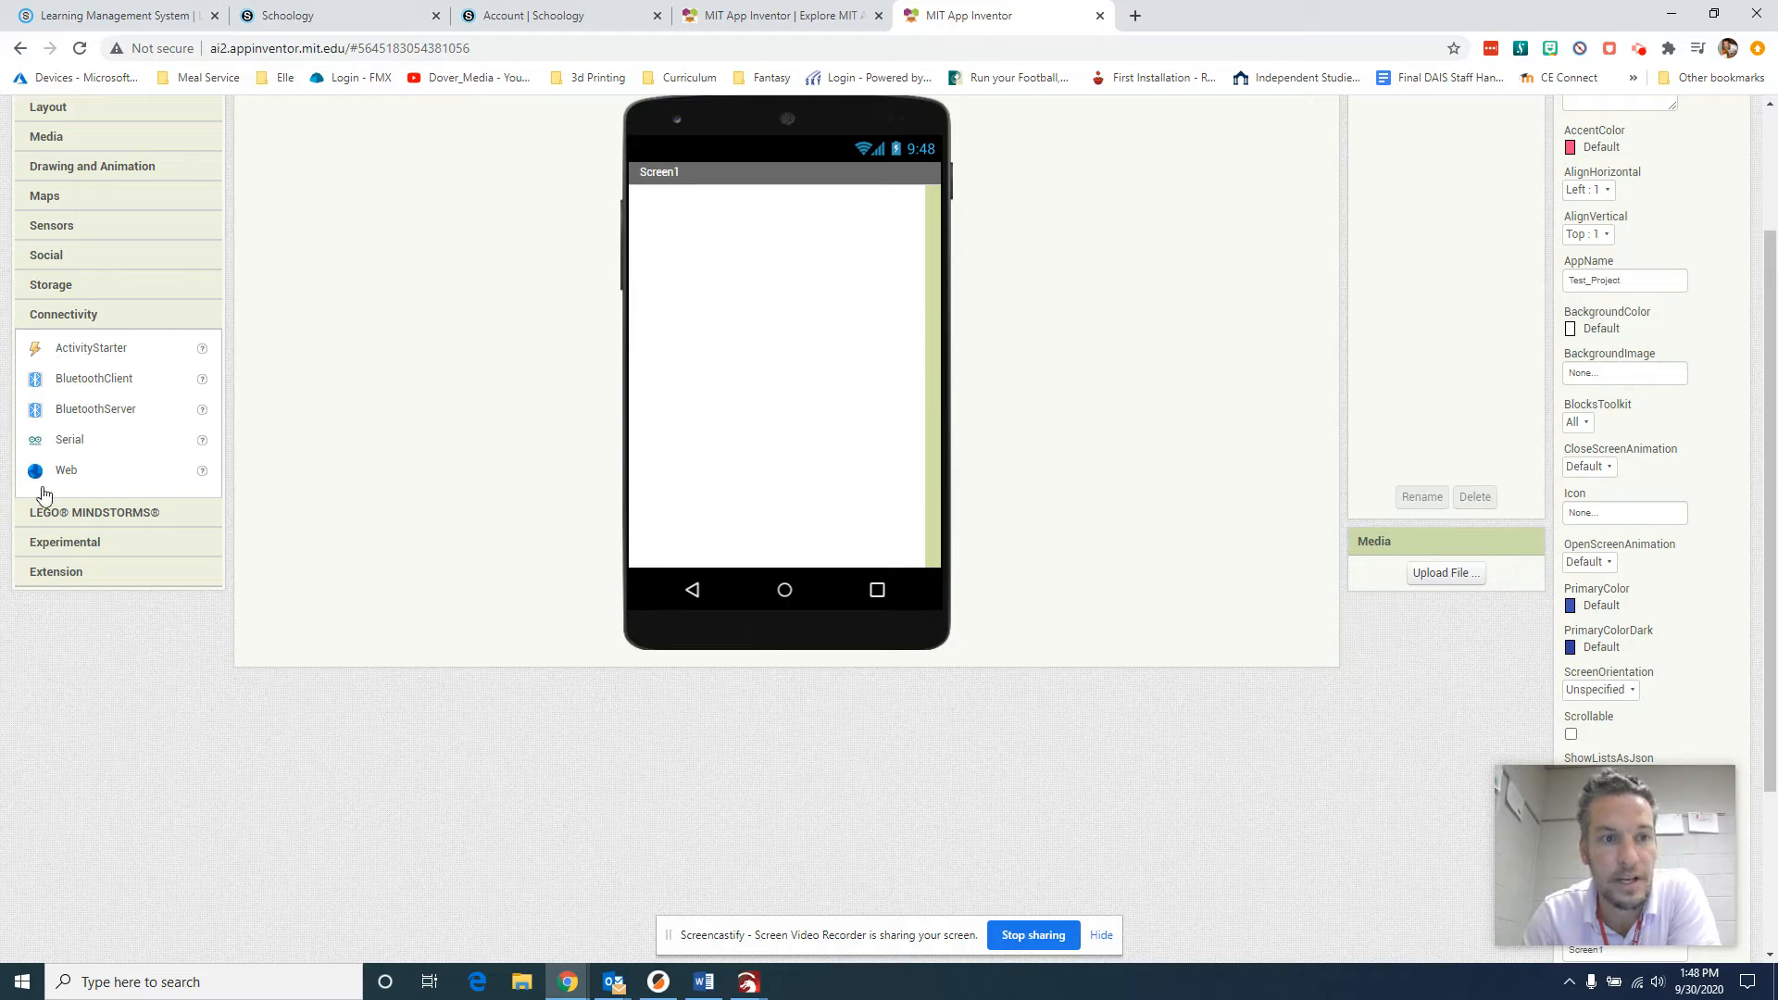
scroll(71, 319, up, 1)
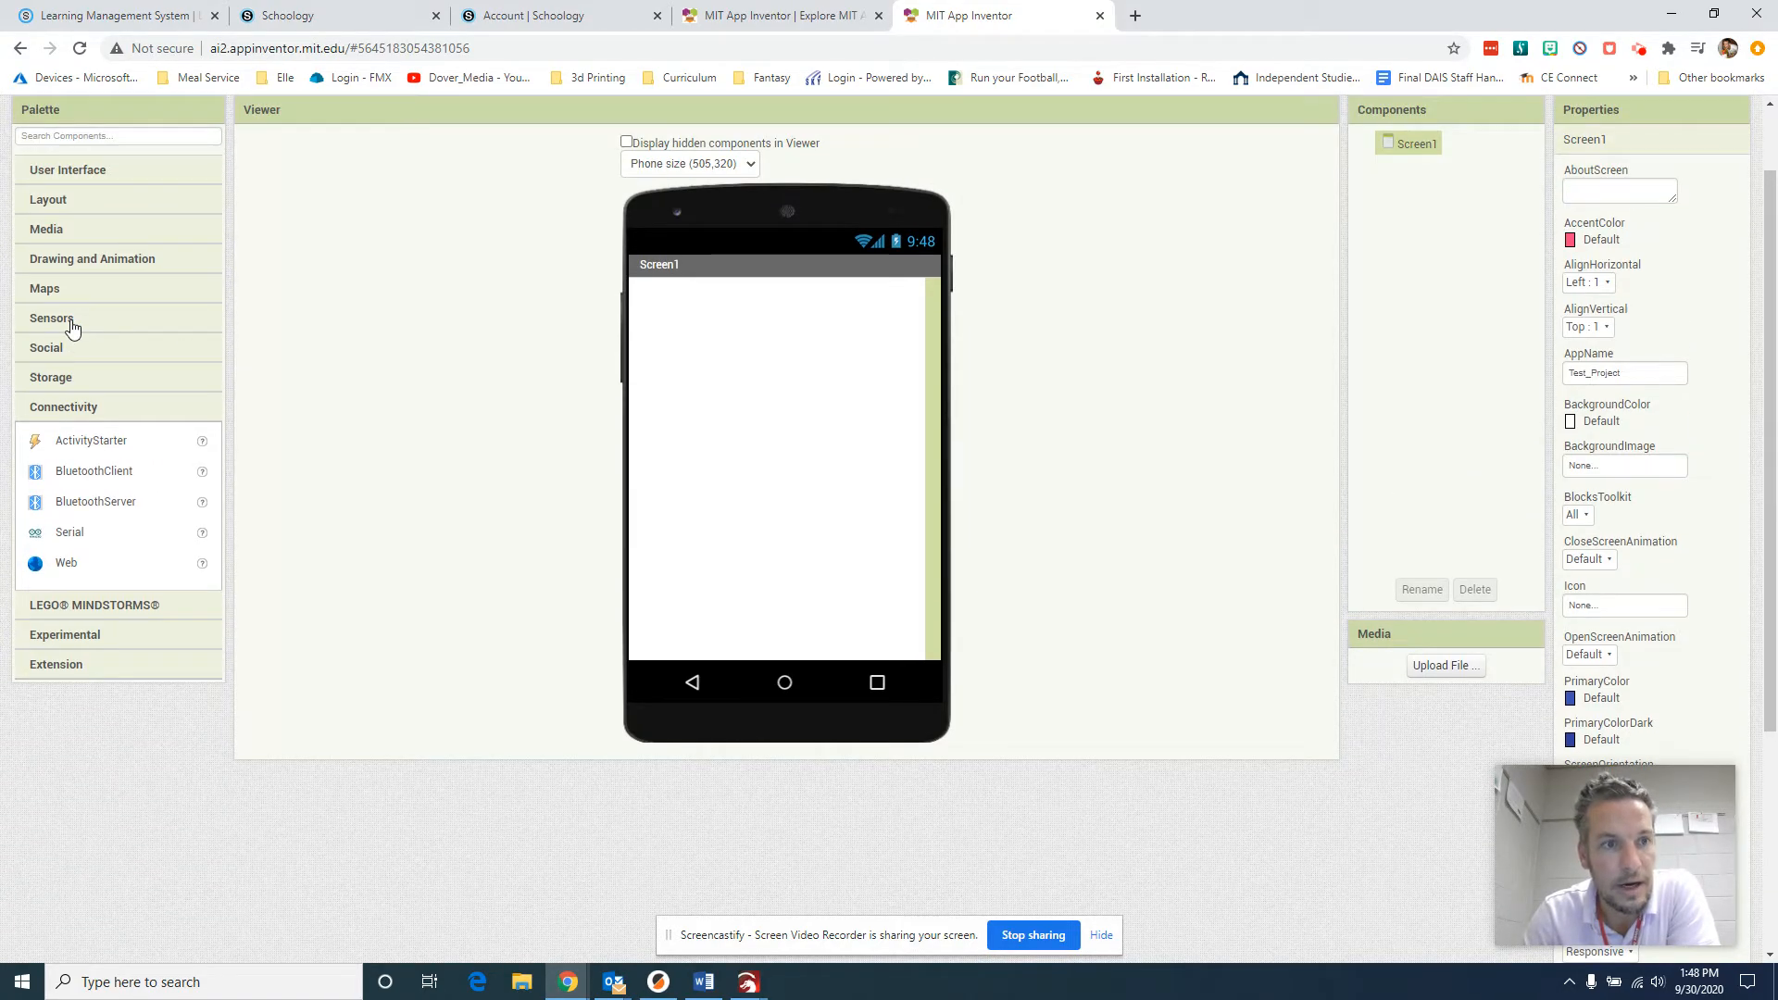
click(52, 318)
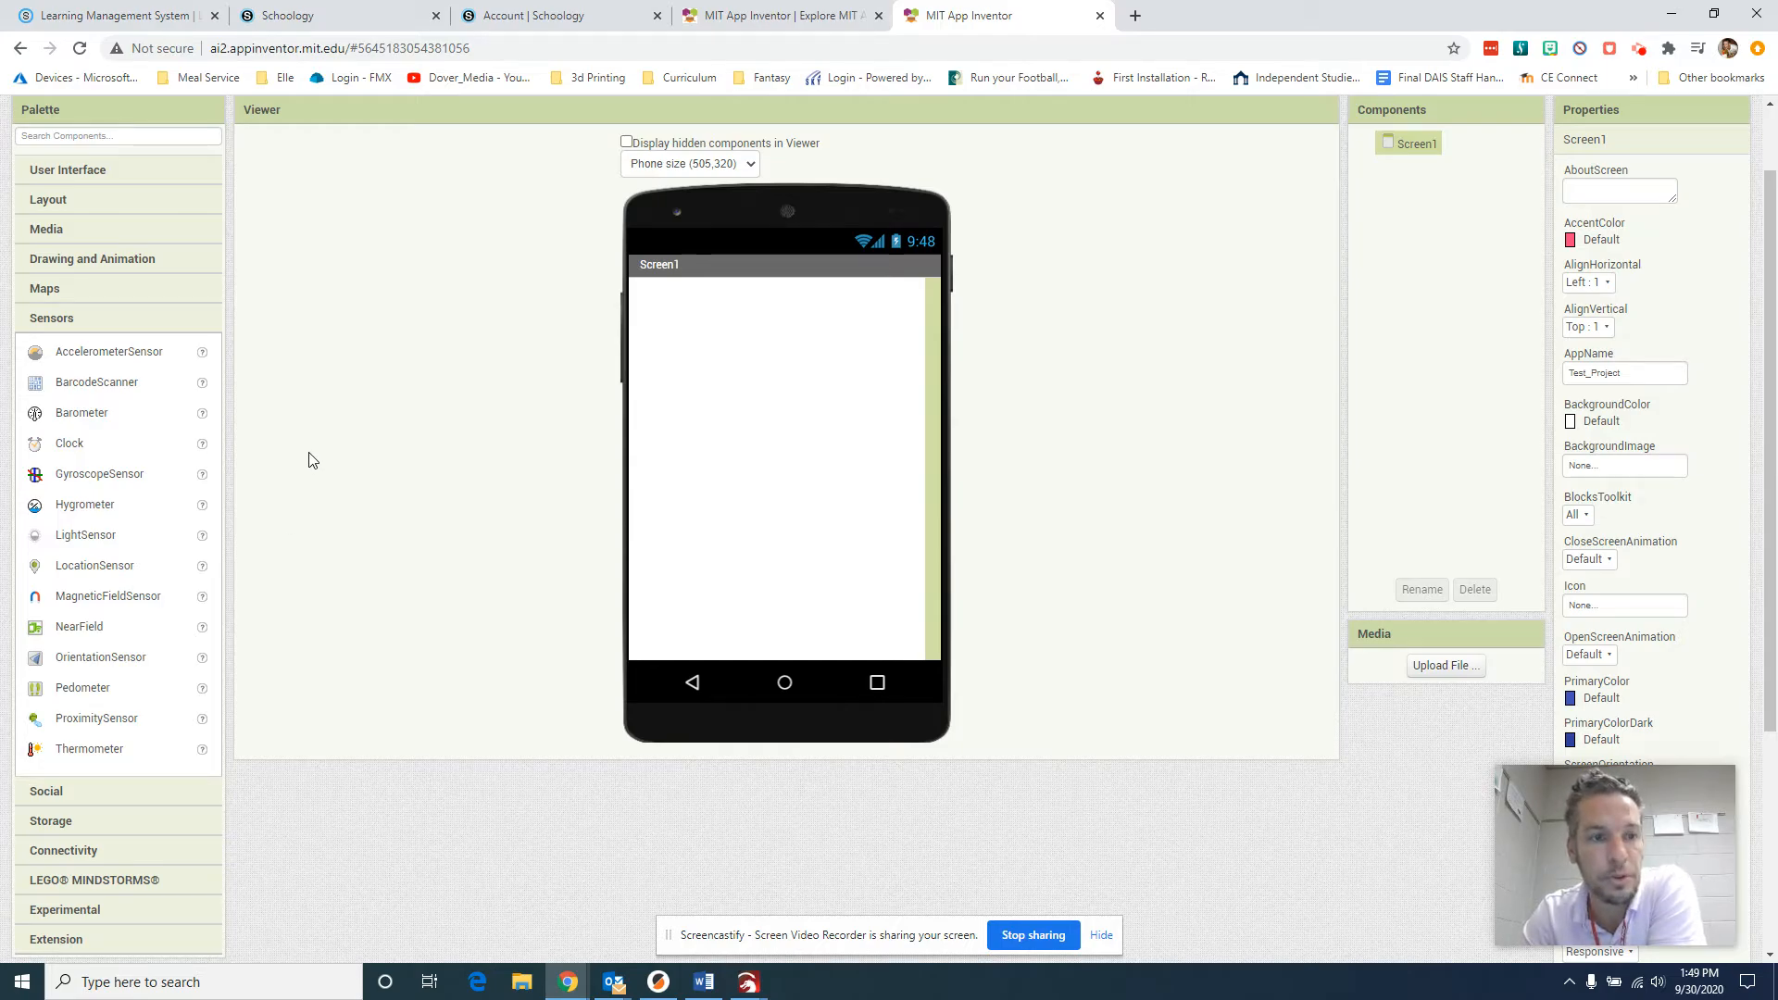
scroll(226, 507, up, 1)
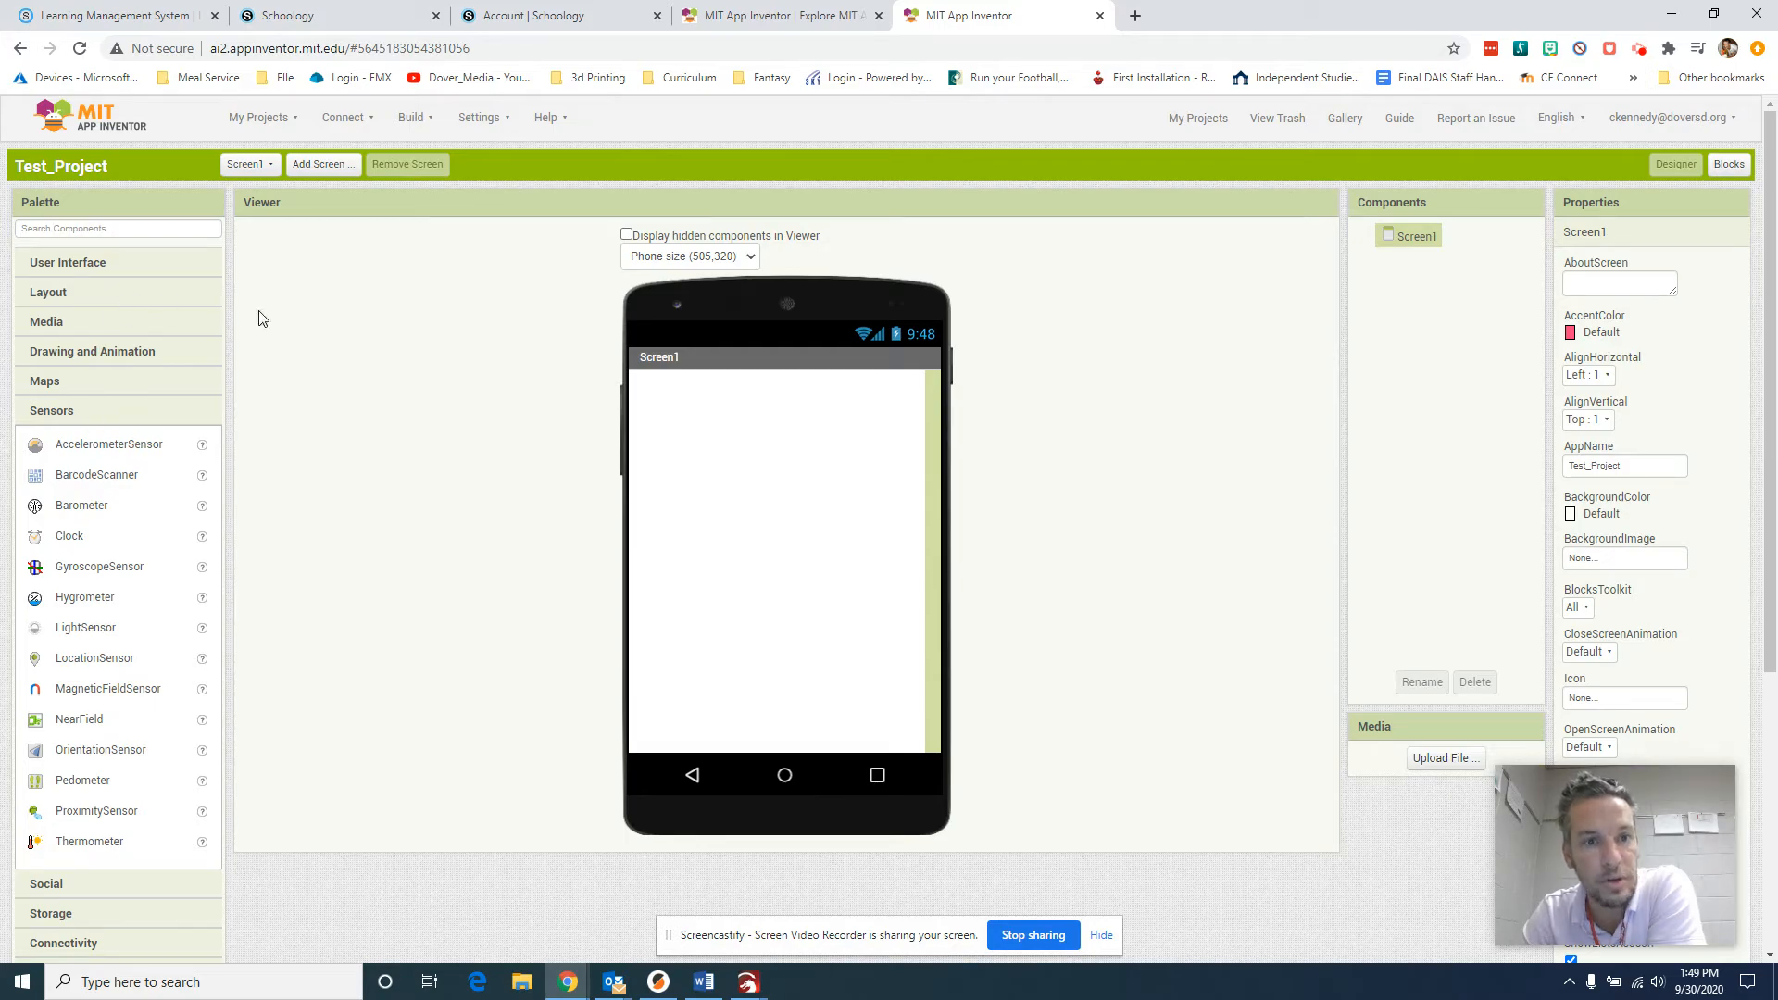
- Add a Button component from the User Interface category to the upper part of Screen1
click(86, 267)
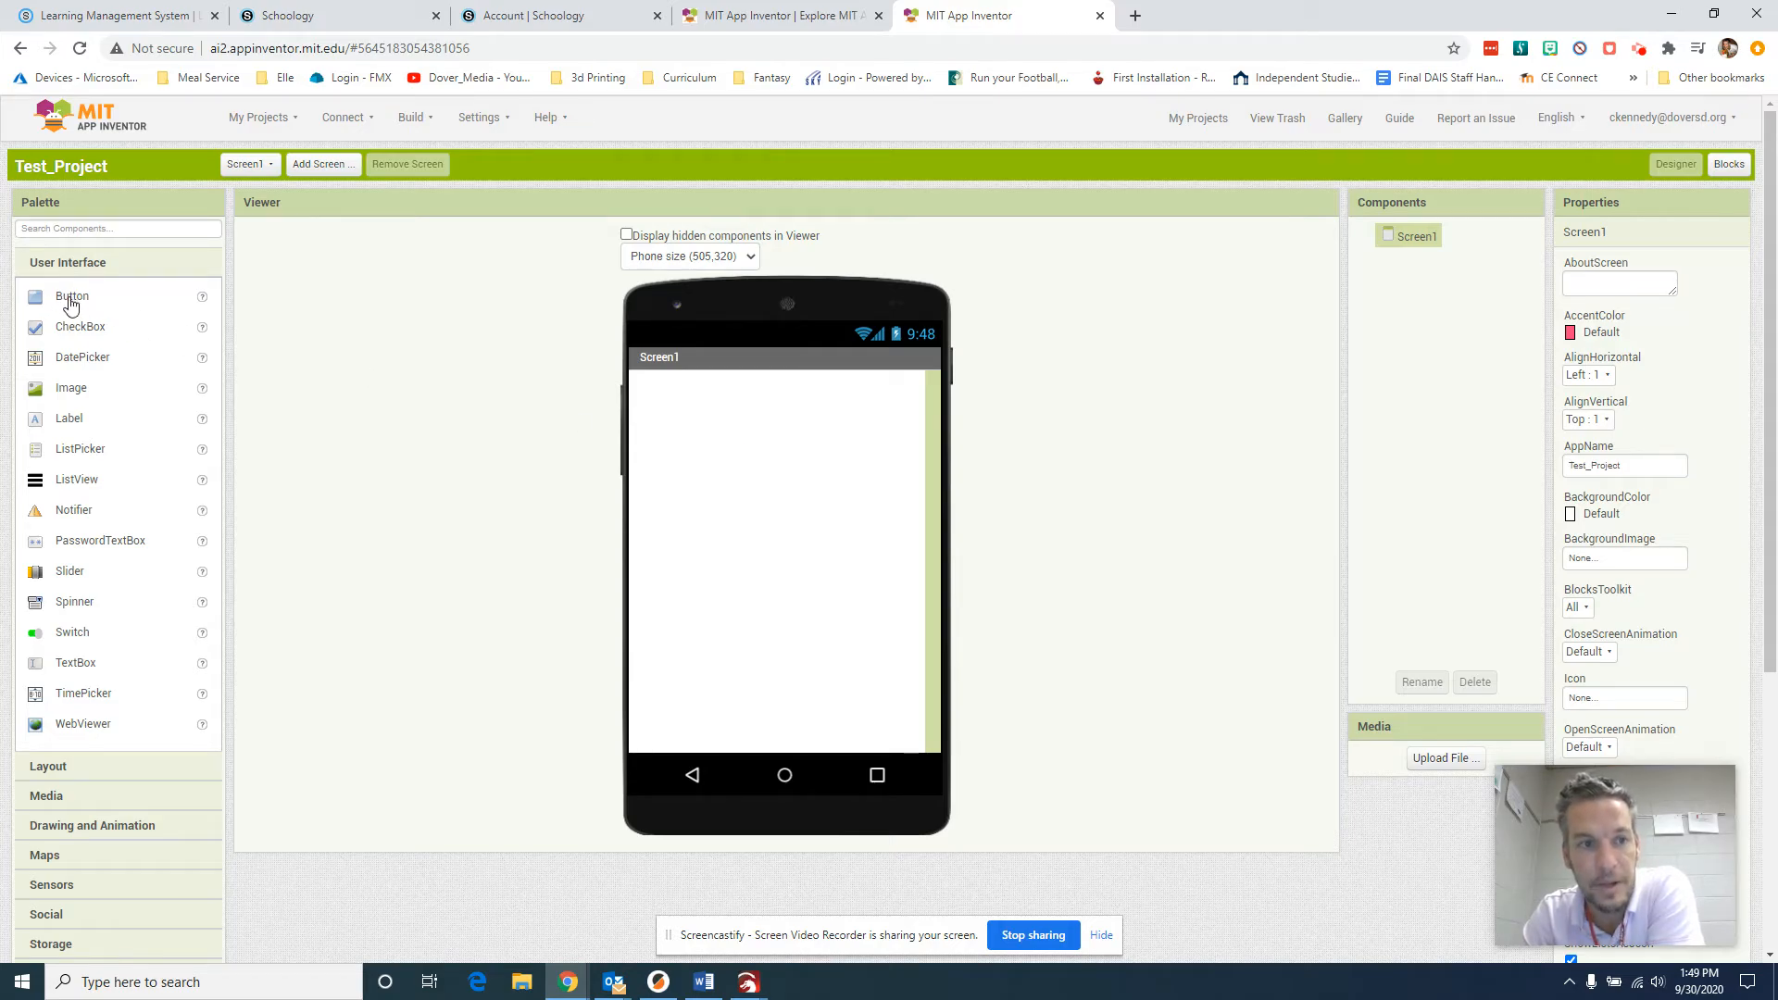
drag(71, 304, 106, 307)
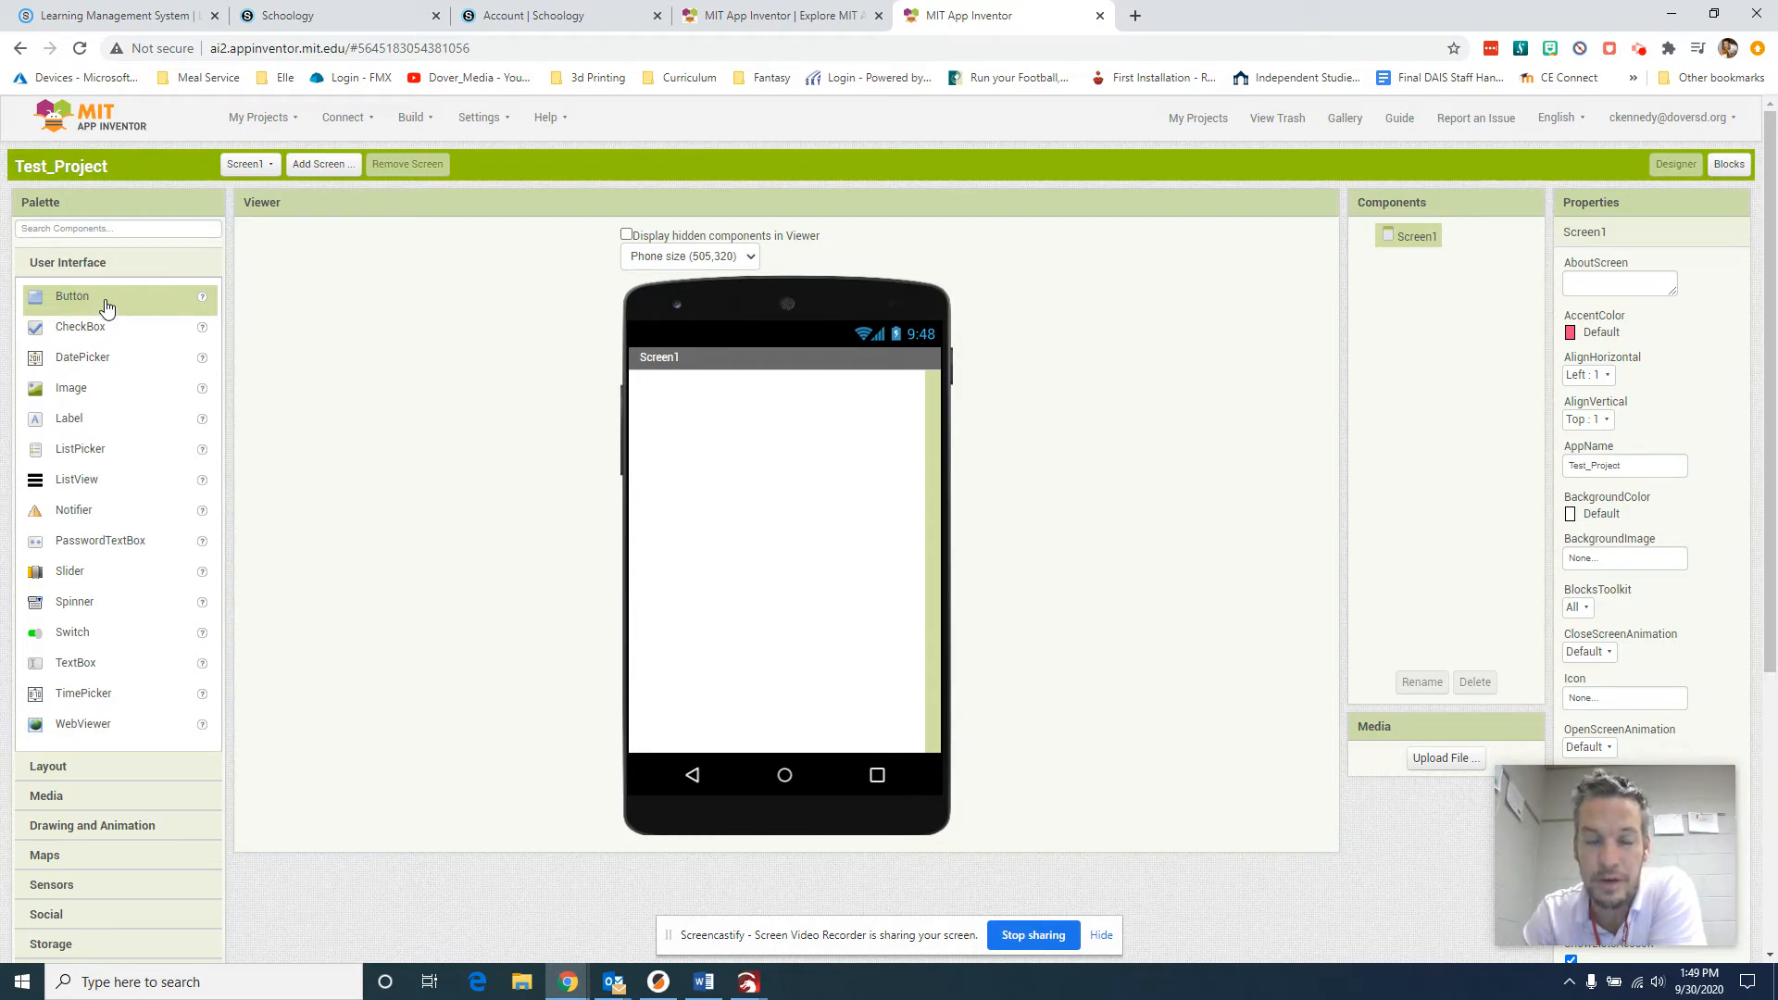
drag(72, 305, 689, 410)
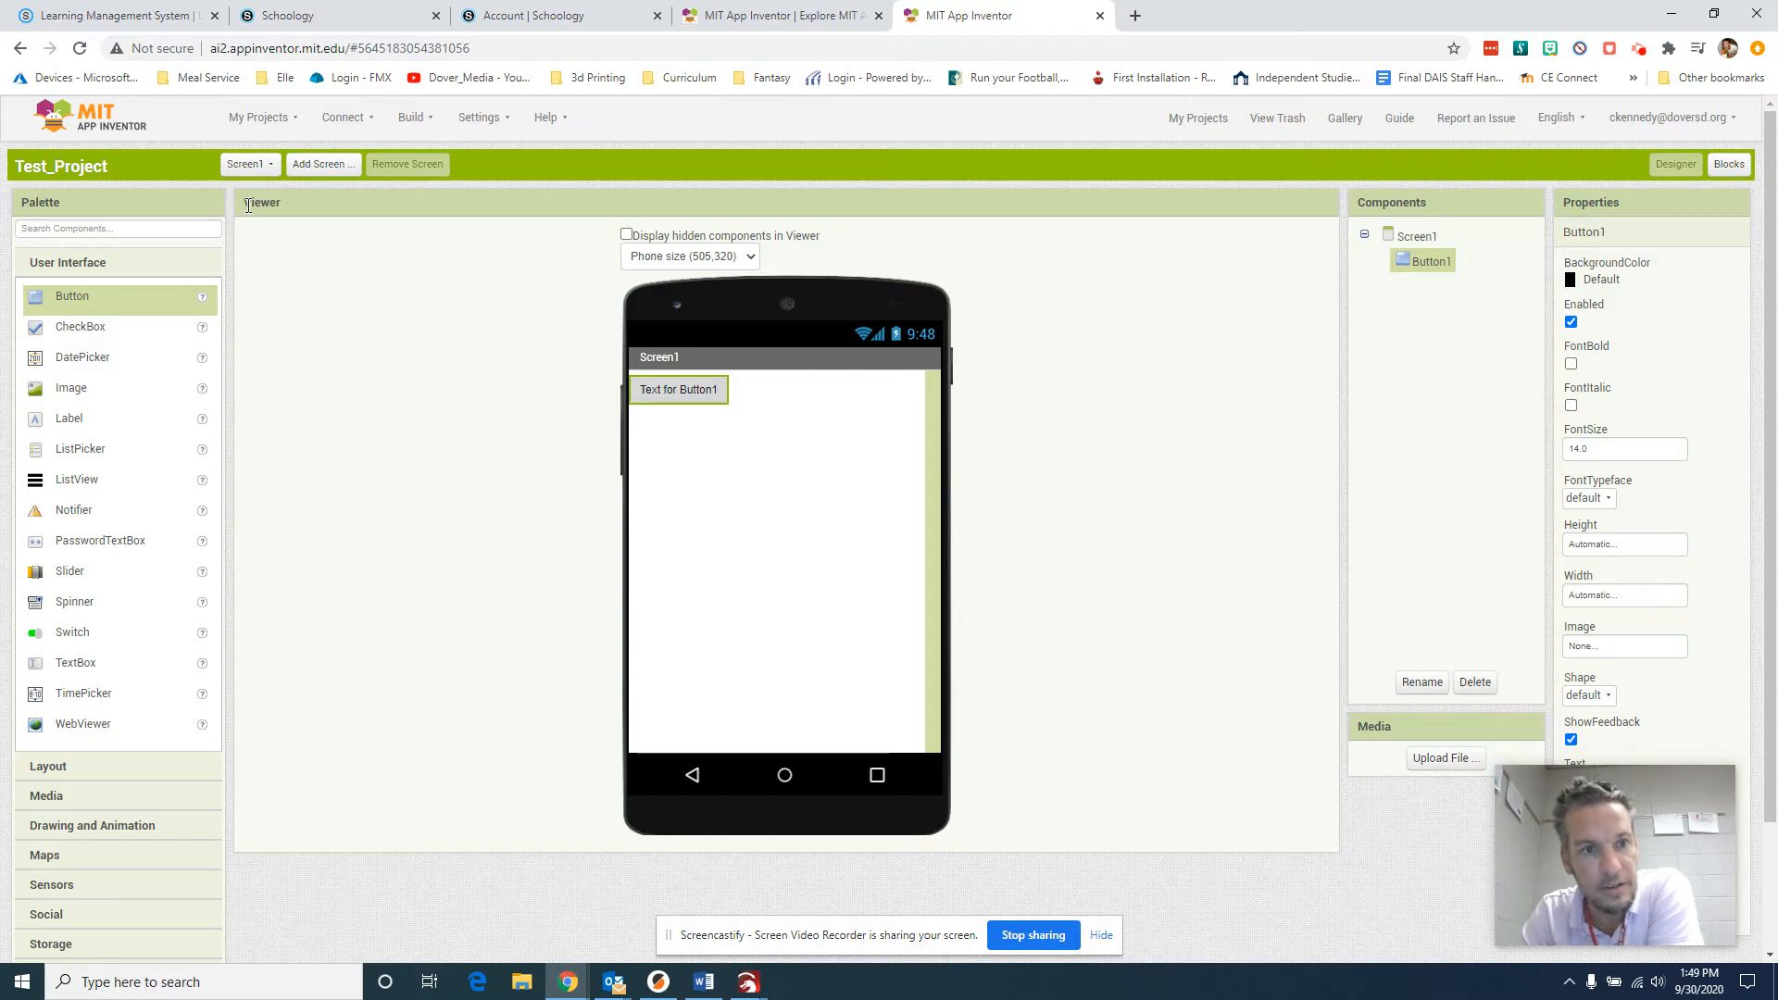
drag(285, 202, 248, 205)
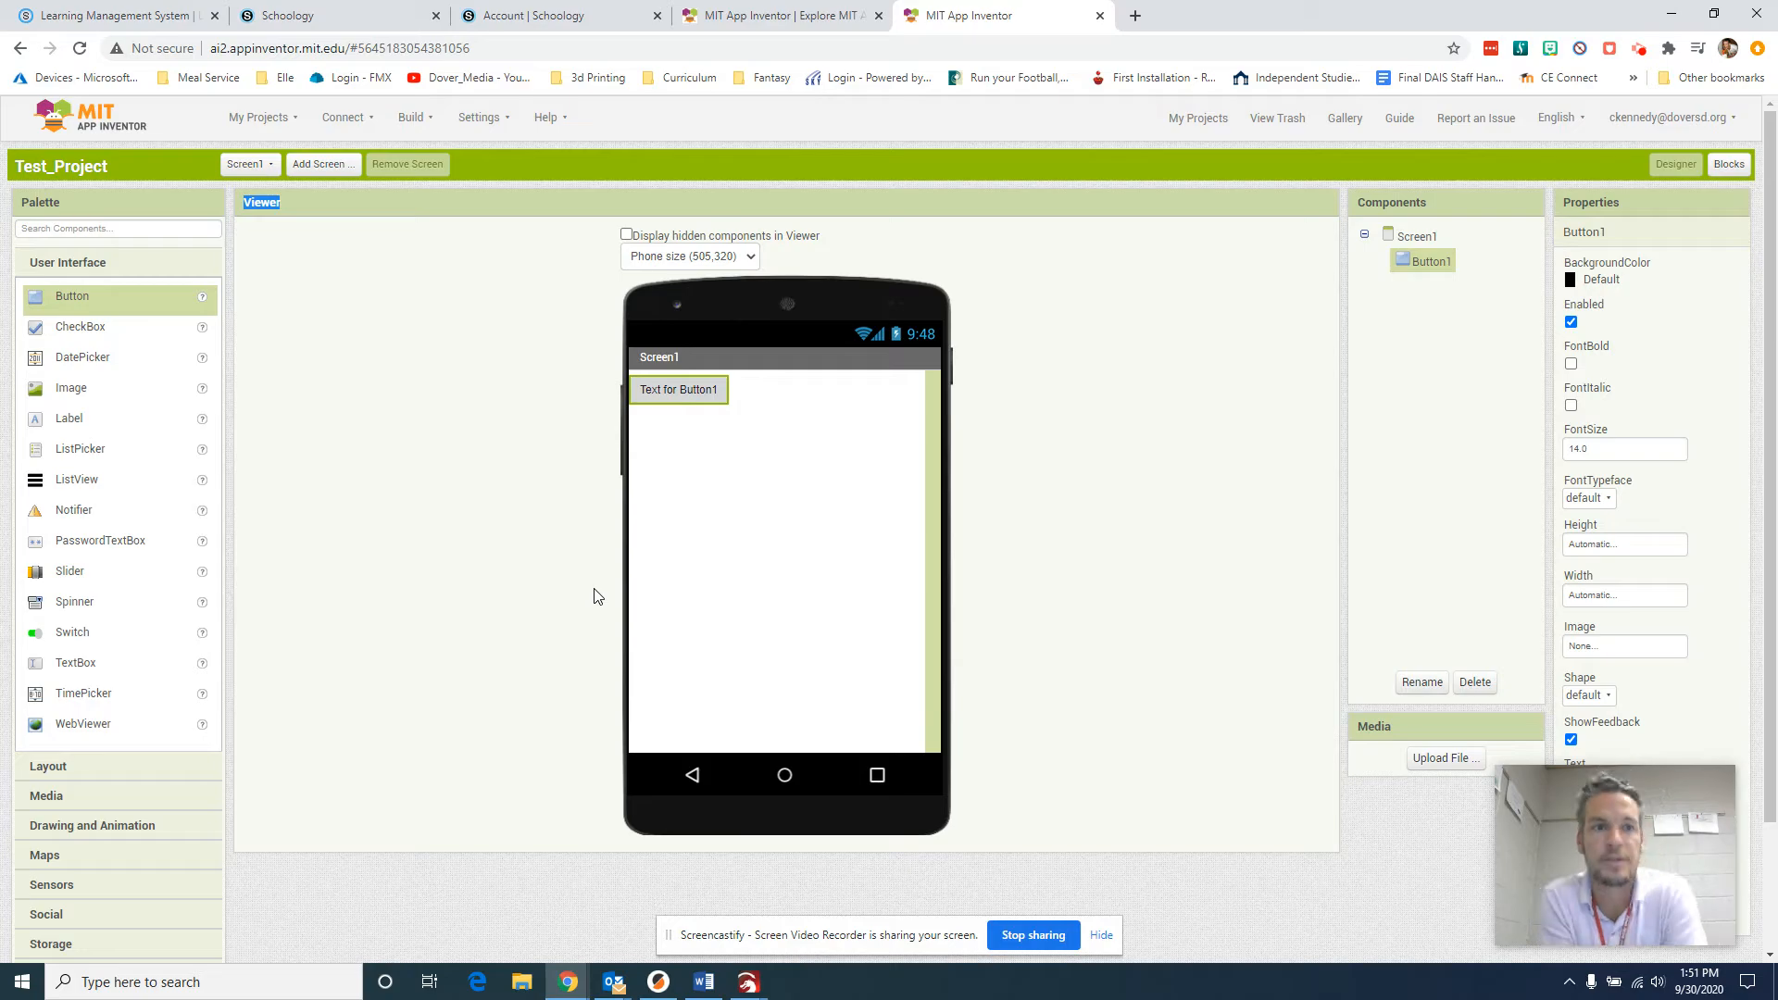
- Select Screen1 and then Button1 in the component tree and look through Button1's properties
mouse_move(1703, 833)
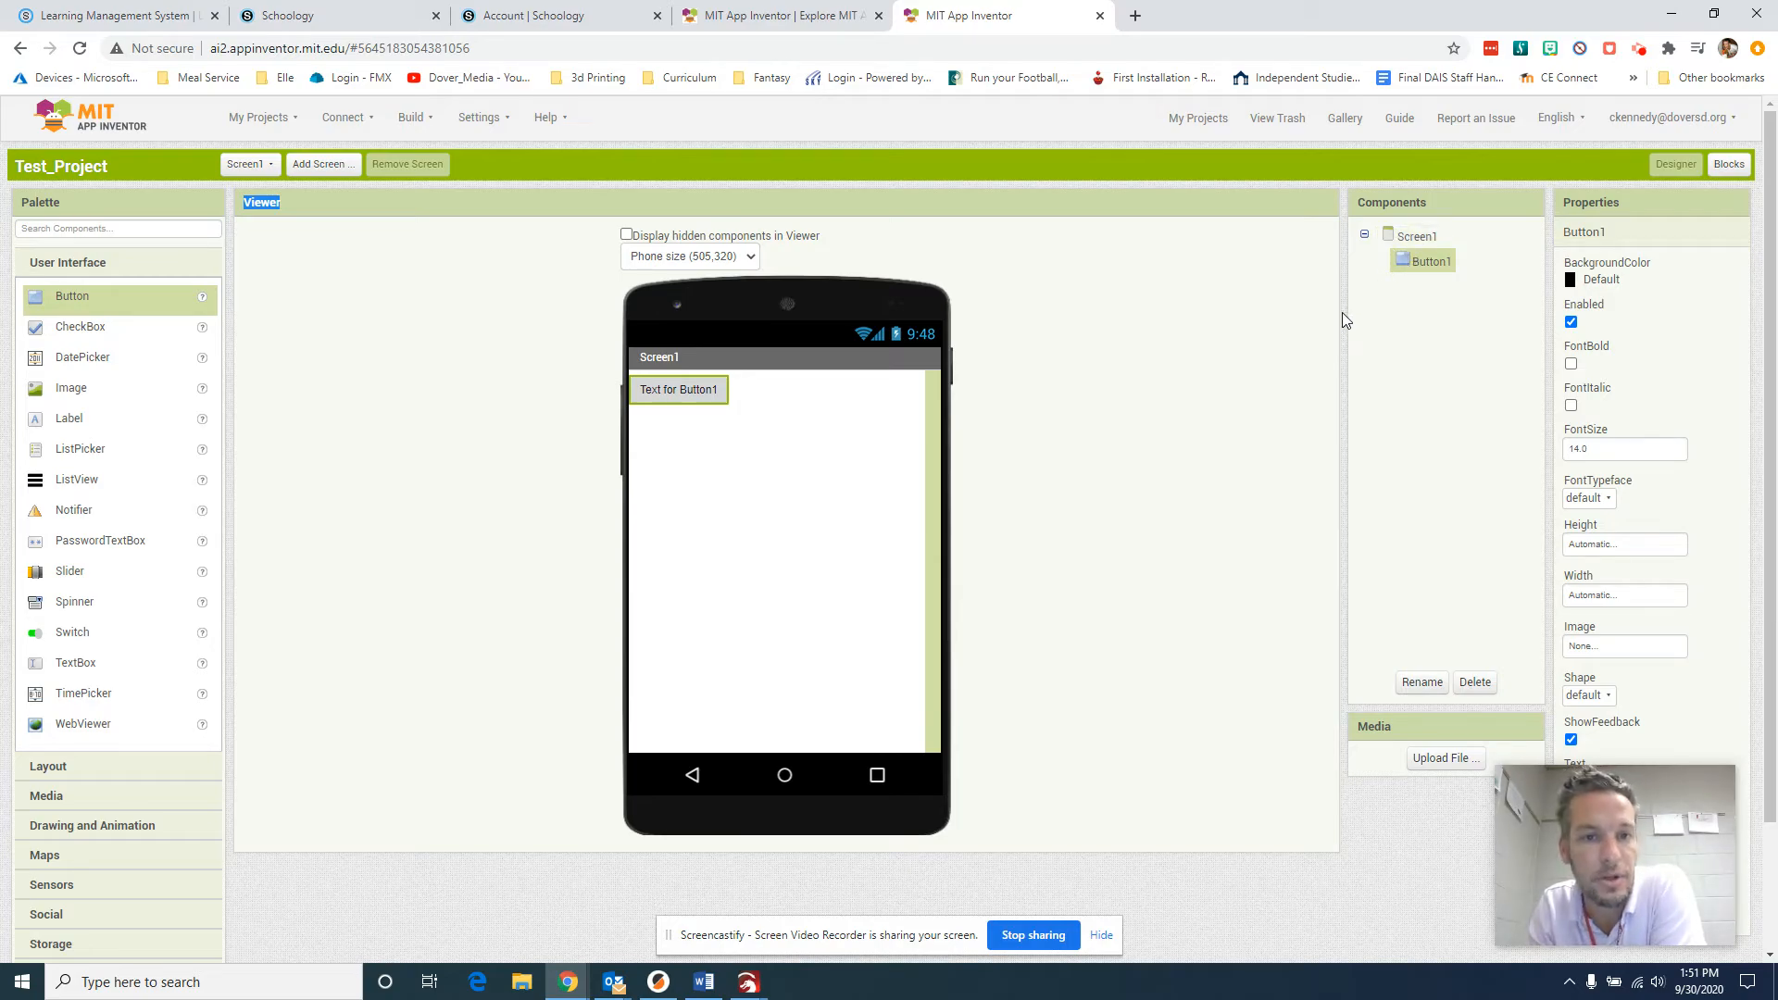
click(1394, 239)
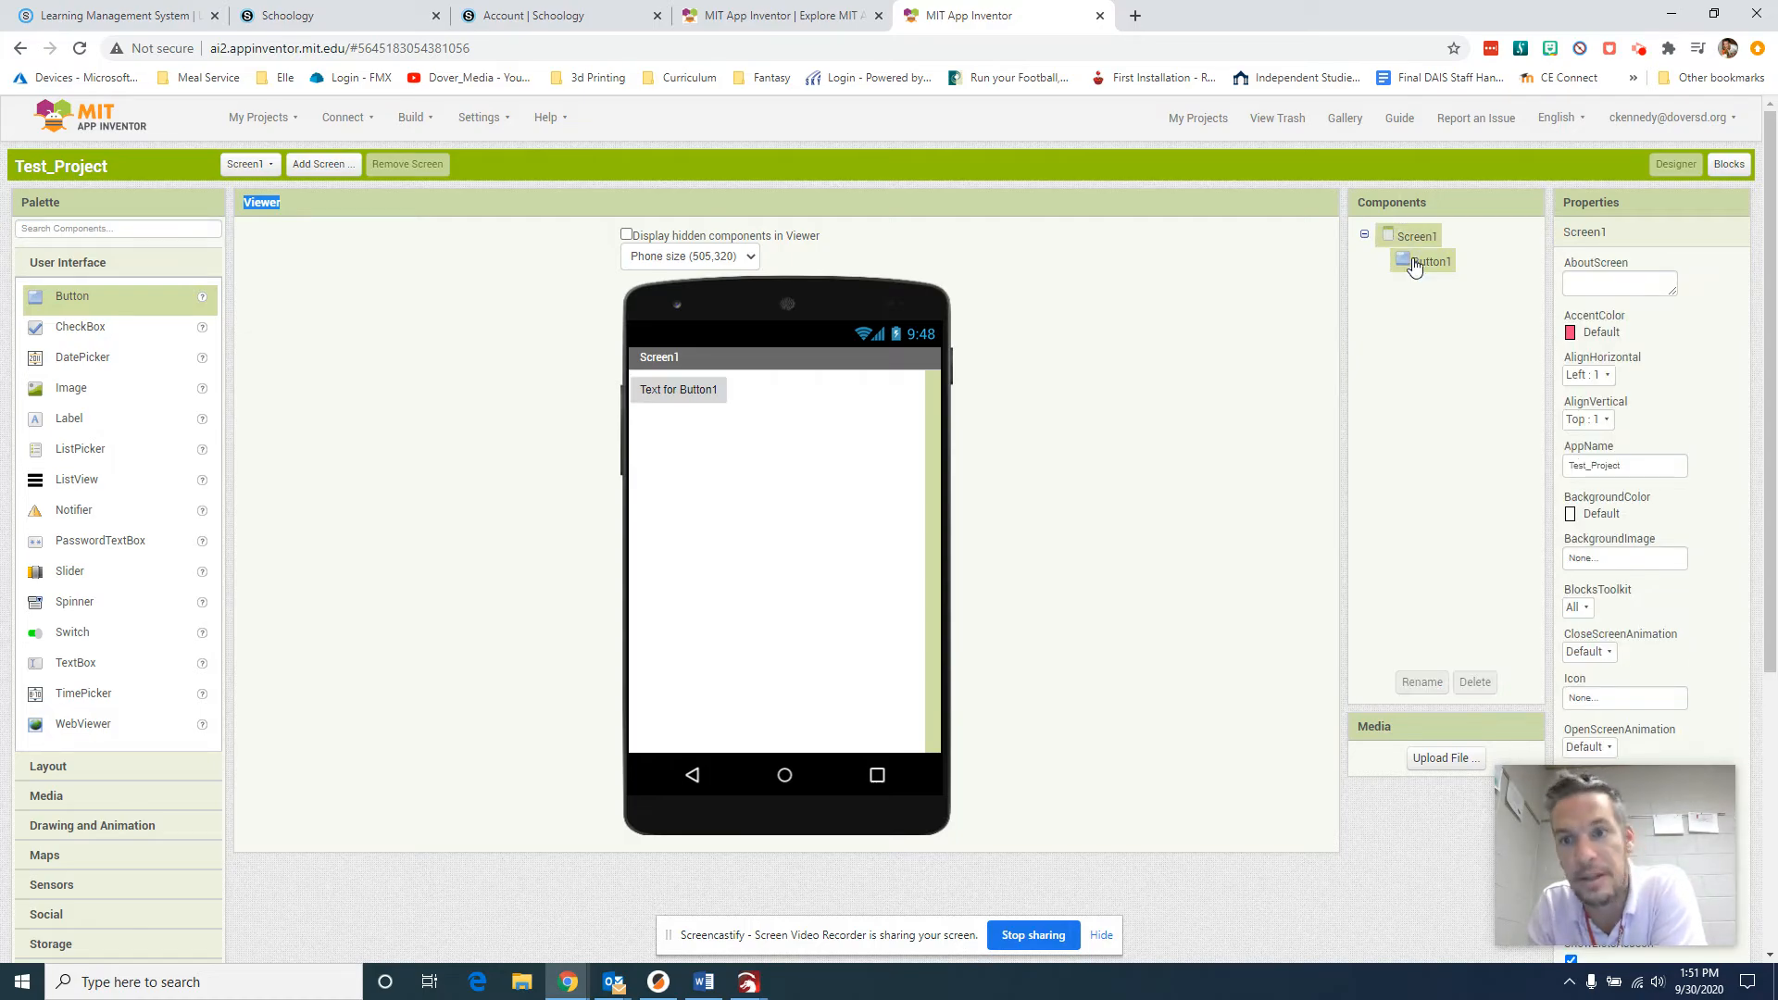
click(1421, 264)
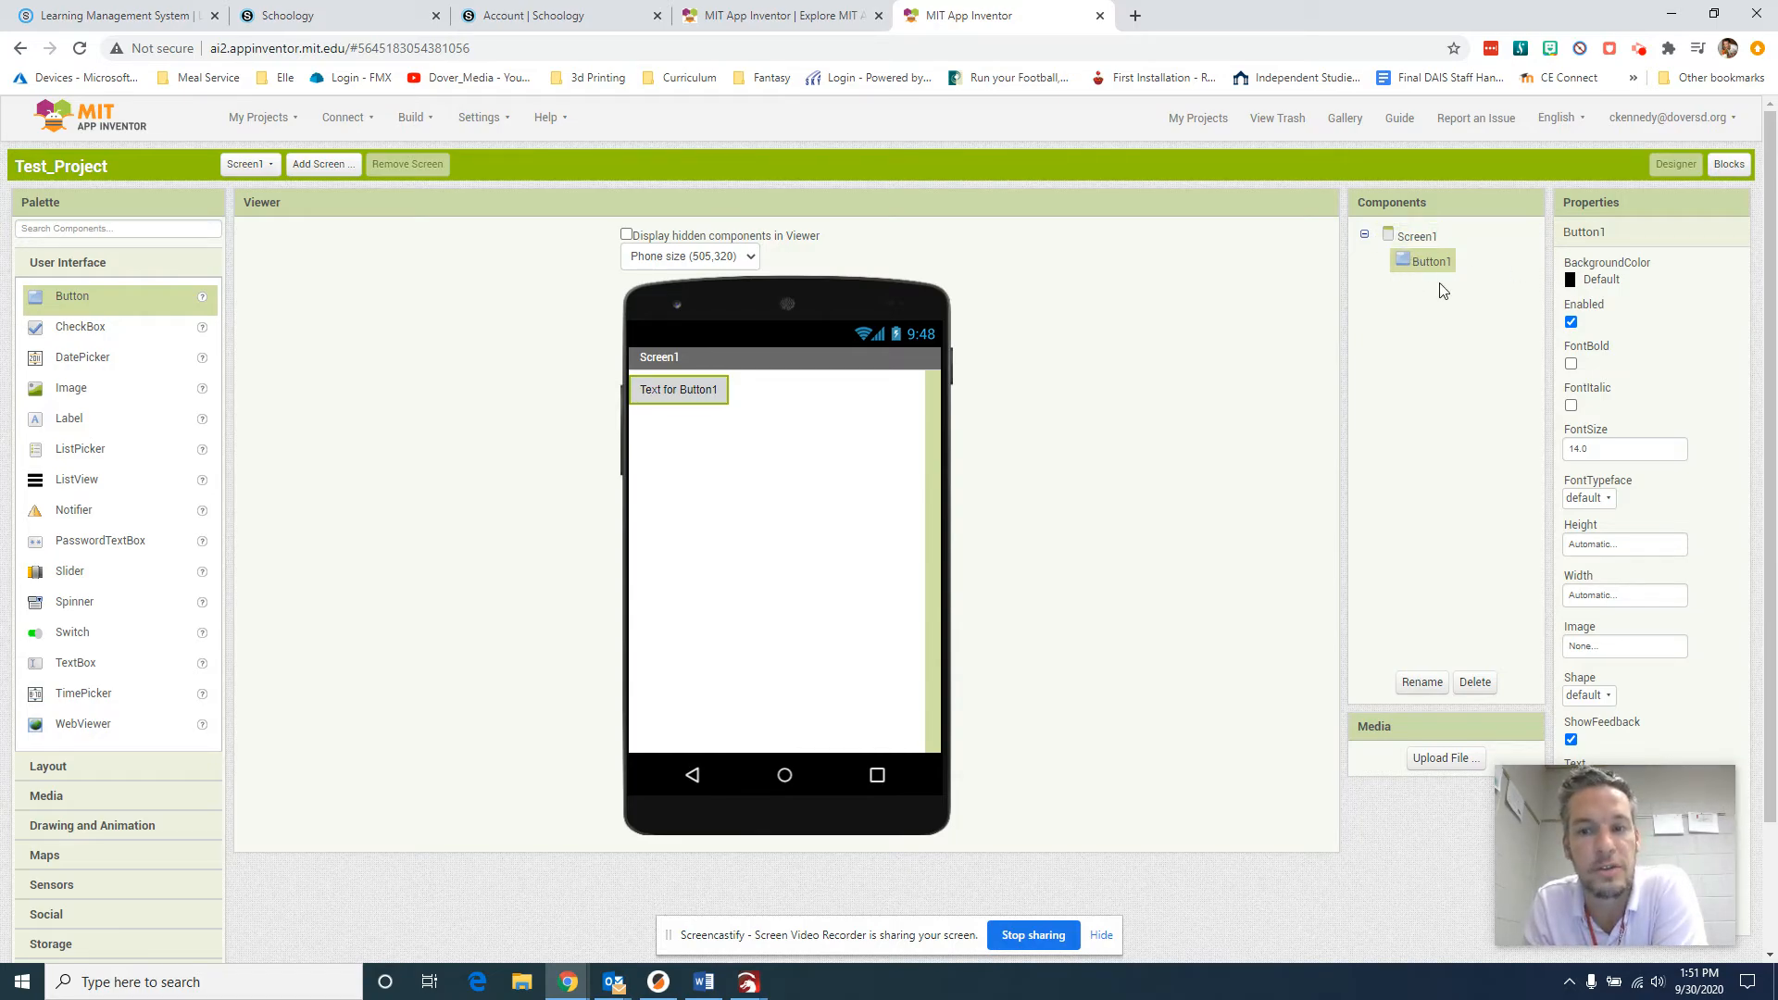
scroll(1386, 607, down, 2)
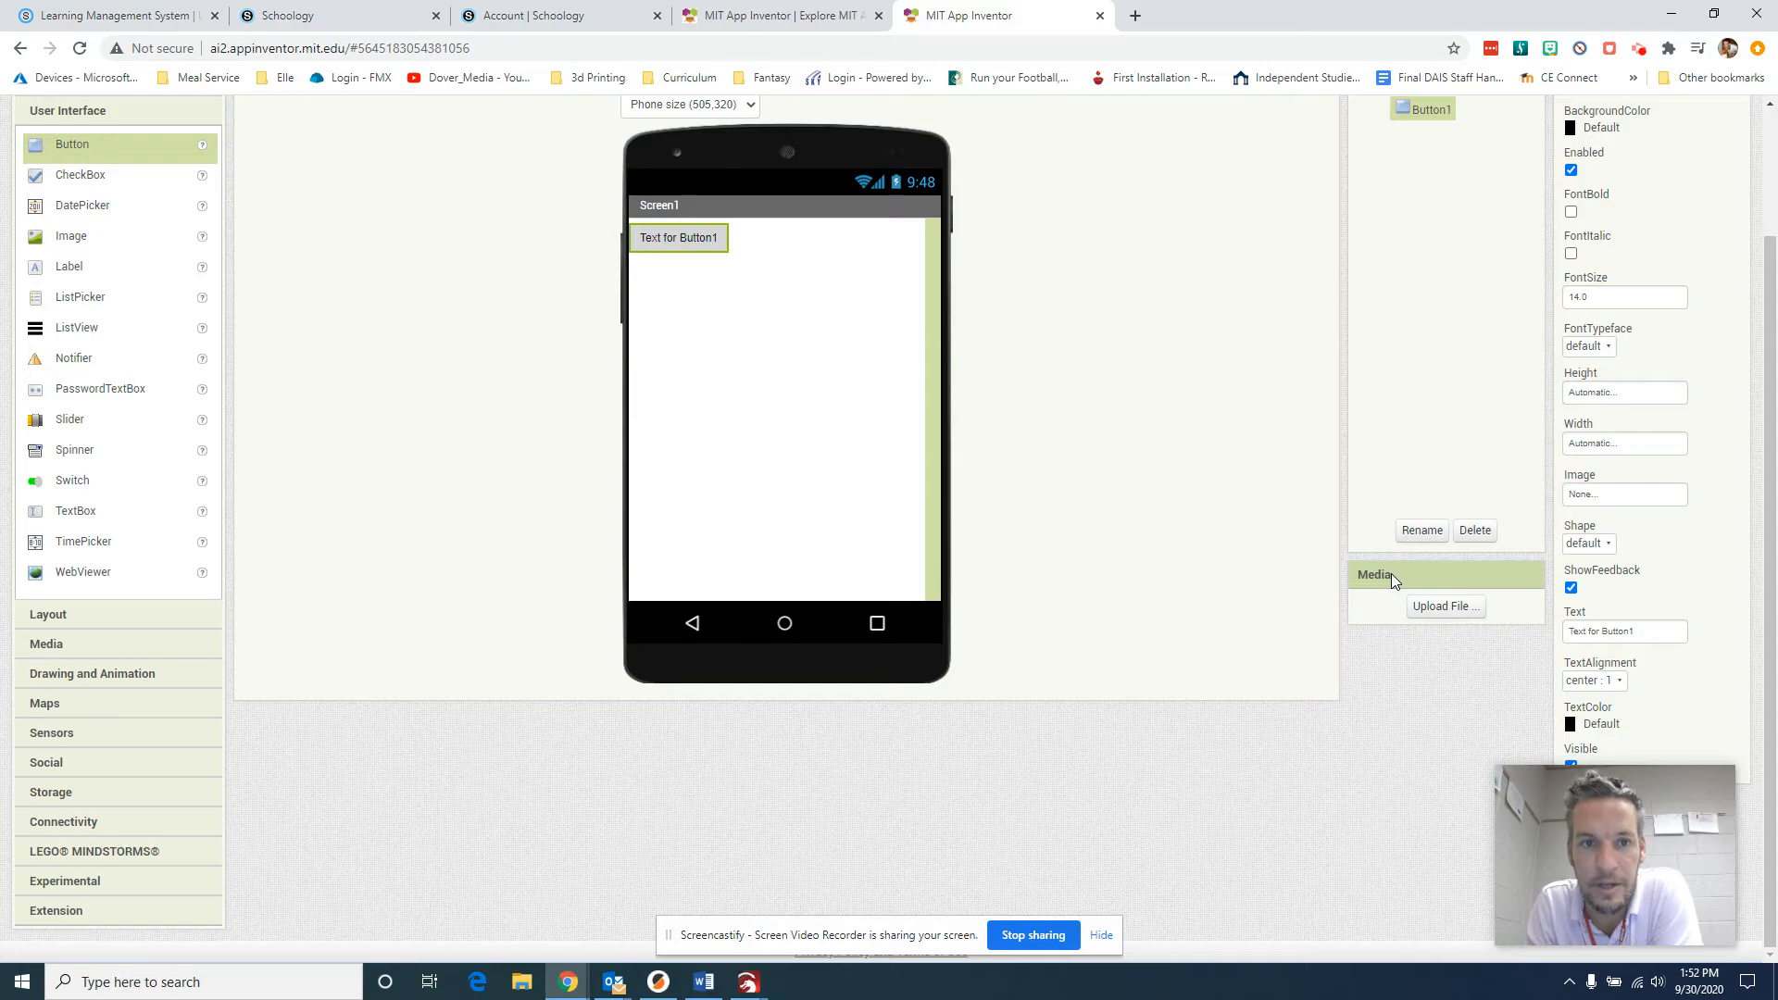
scroll(1222, 527, up, 1)
scroll(1241, 519, up, 2)
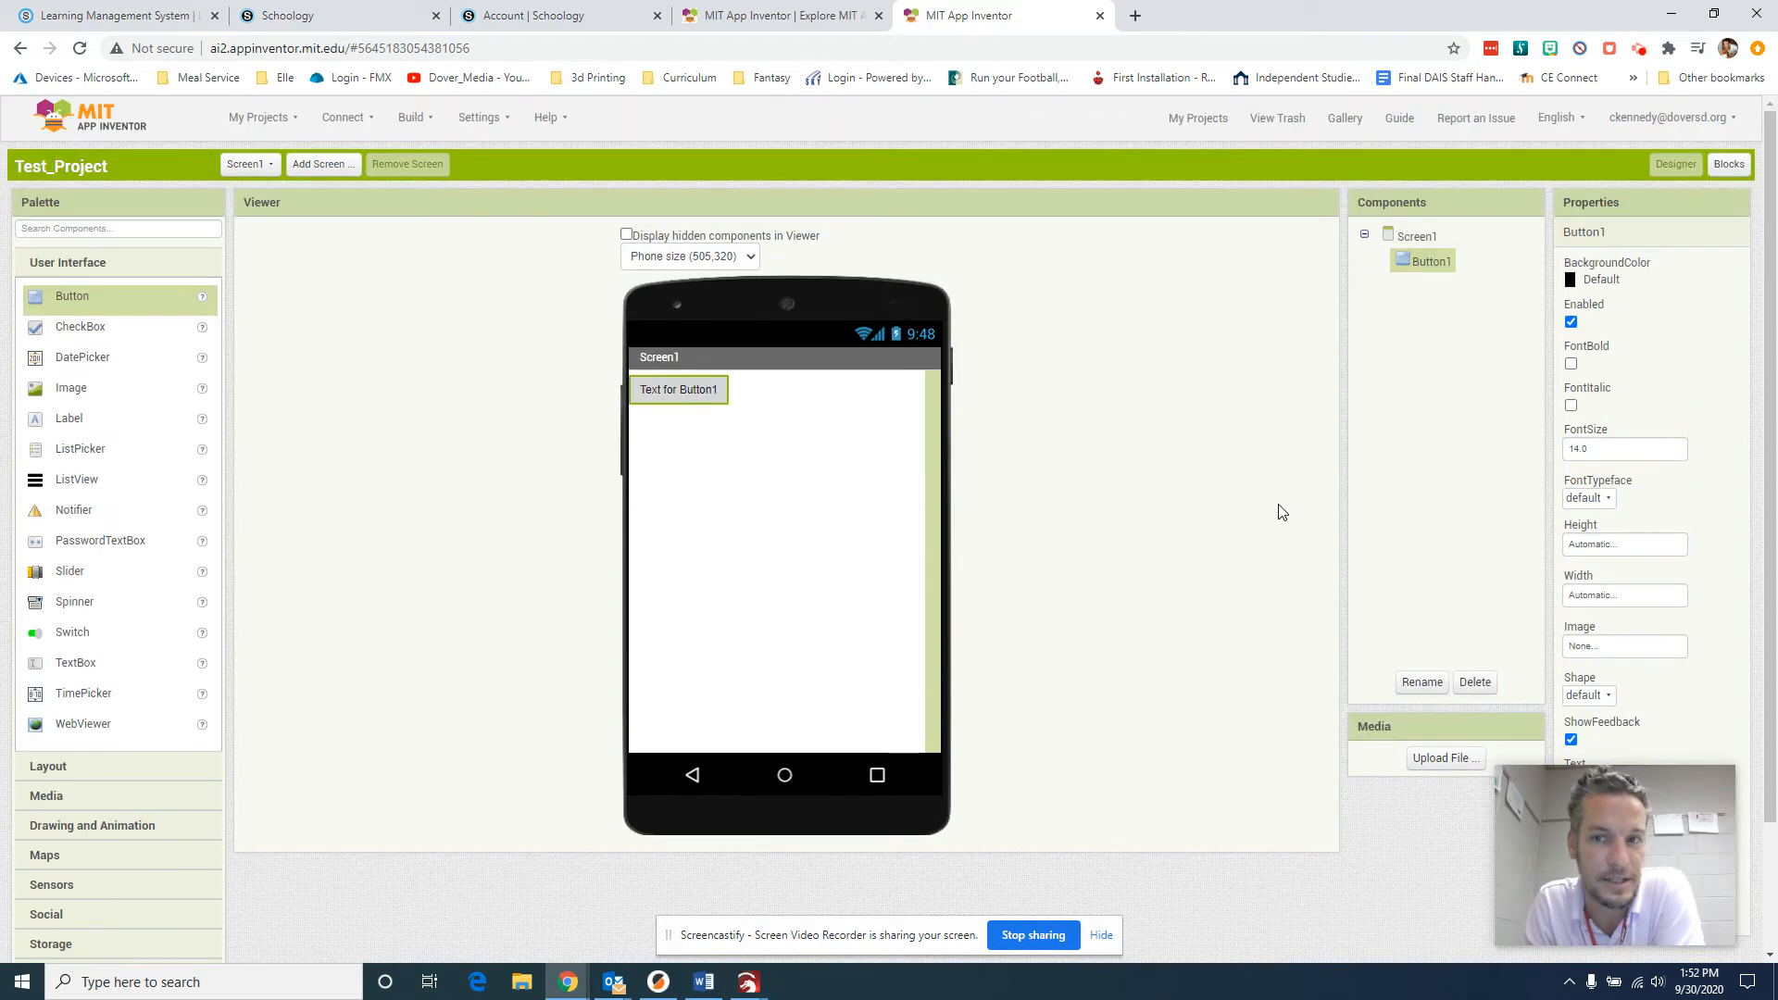
scroll(1293, 500, down, 1)
scroll(1296, 502, up, 1)
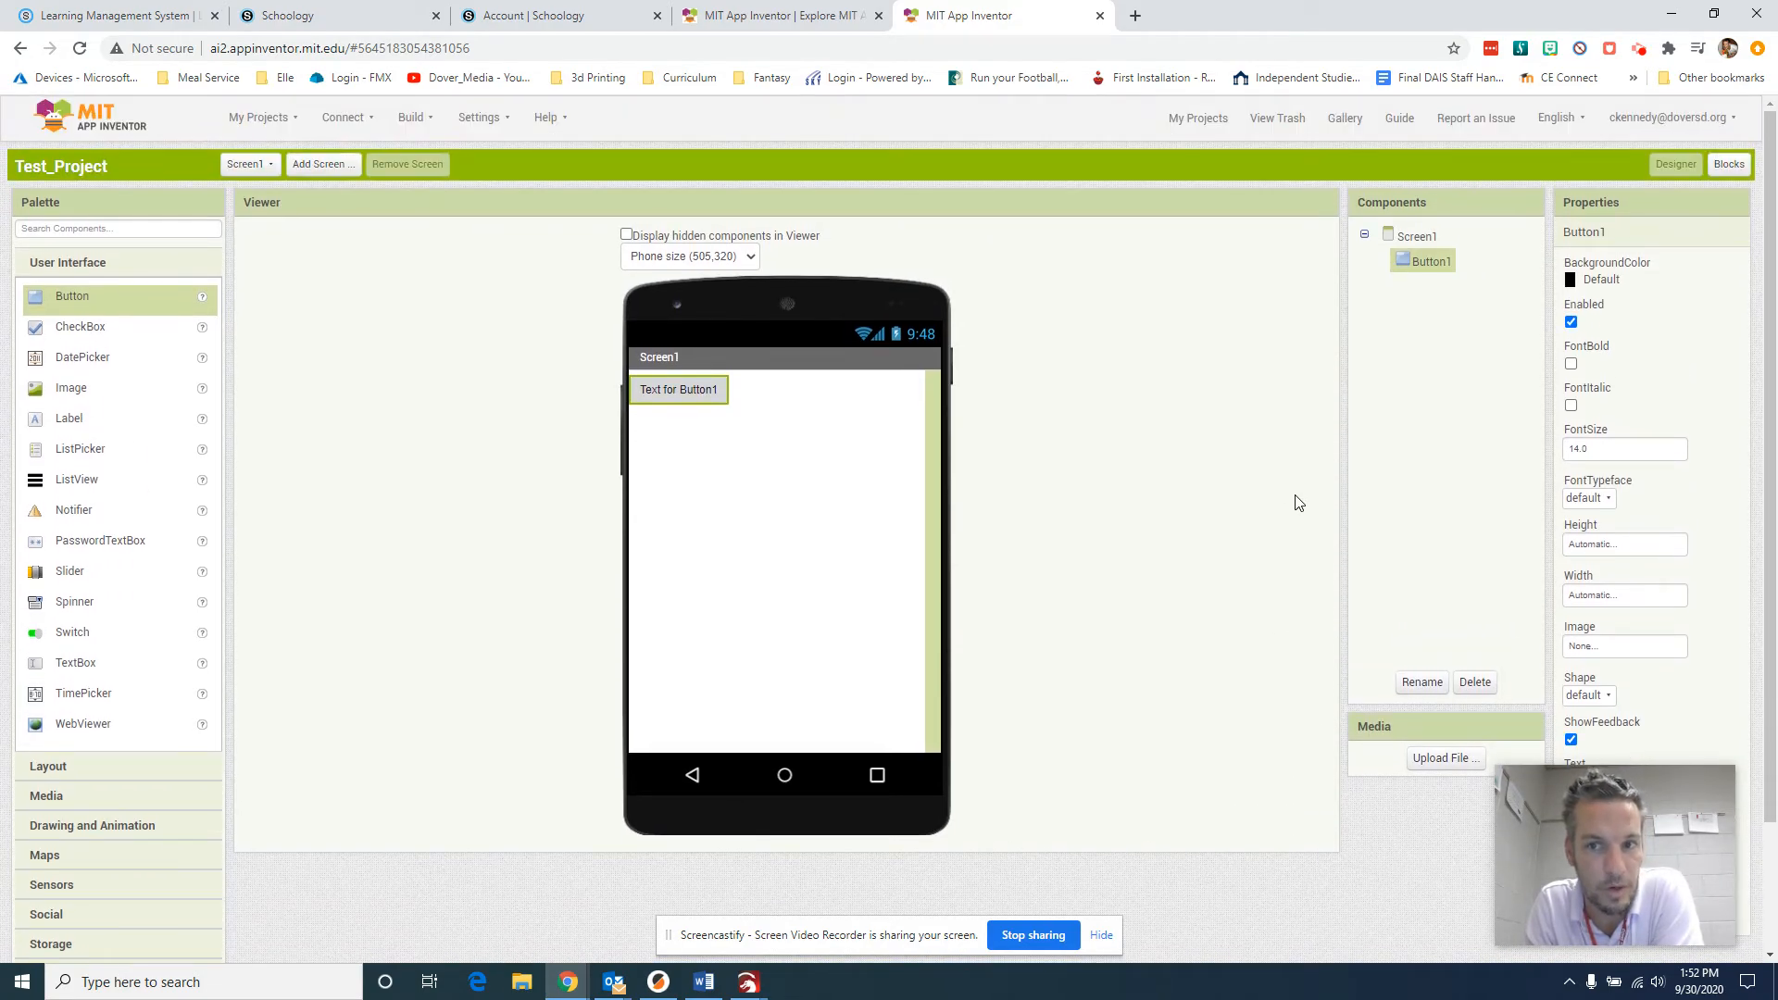
- Compare the property lists of Screen1 and Button1, reading Screen1's list through to its end
mouse_move(1581, 852)
drag(1580, 844, 1154, 699)
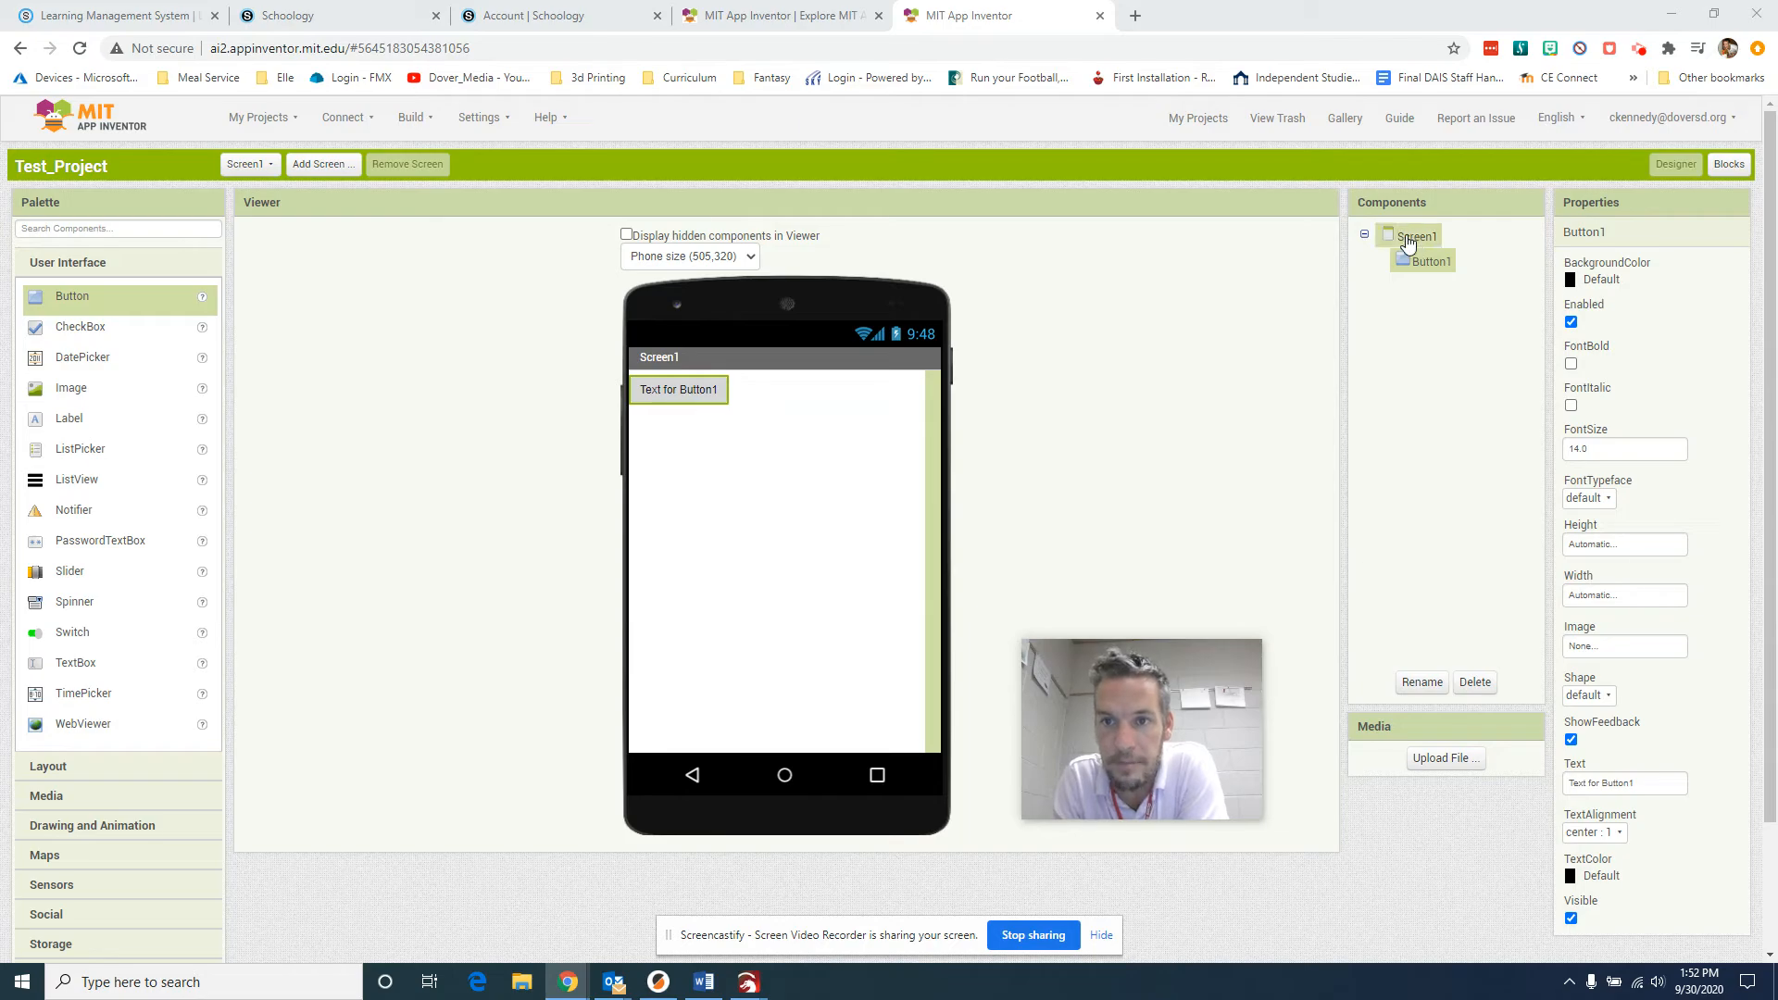
click(1407, 239)
click(1409, 259)
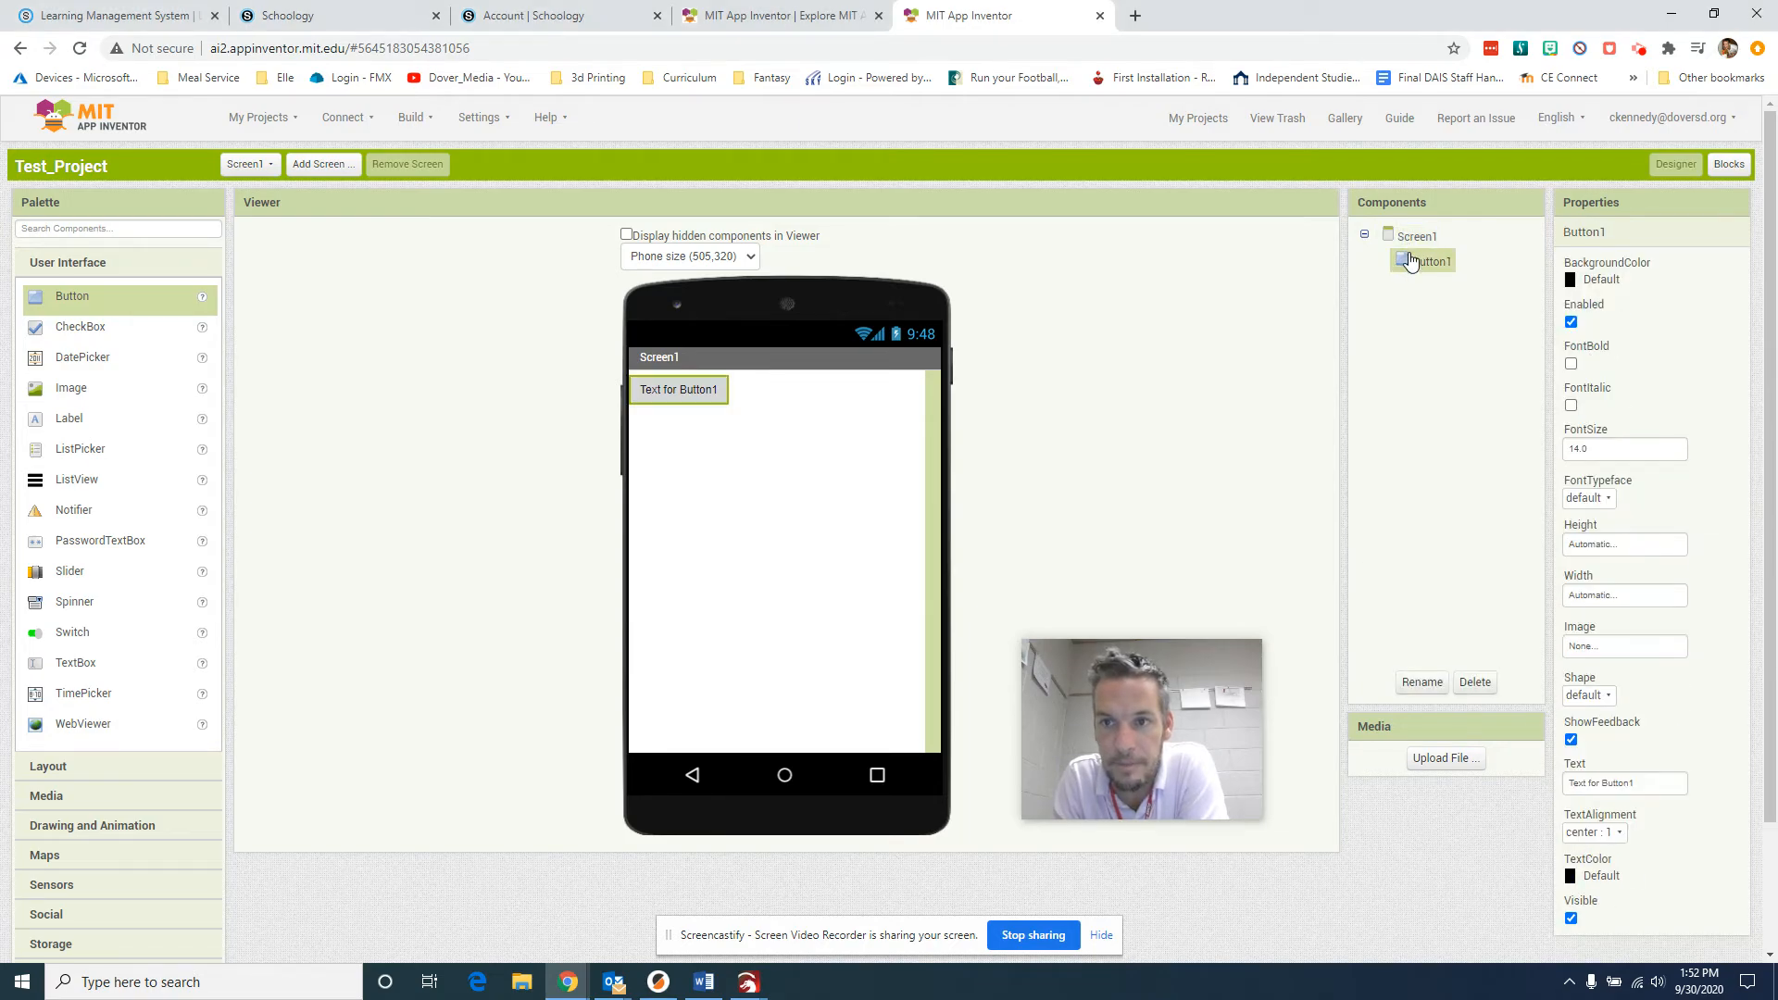
click(1408, 240)
click(1417, 260)
click(1414, 243)
click(1414, 250)
drag(1613, 242, 1552, 239)
click(1428, 261)
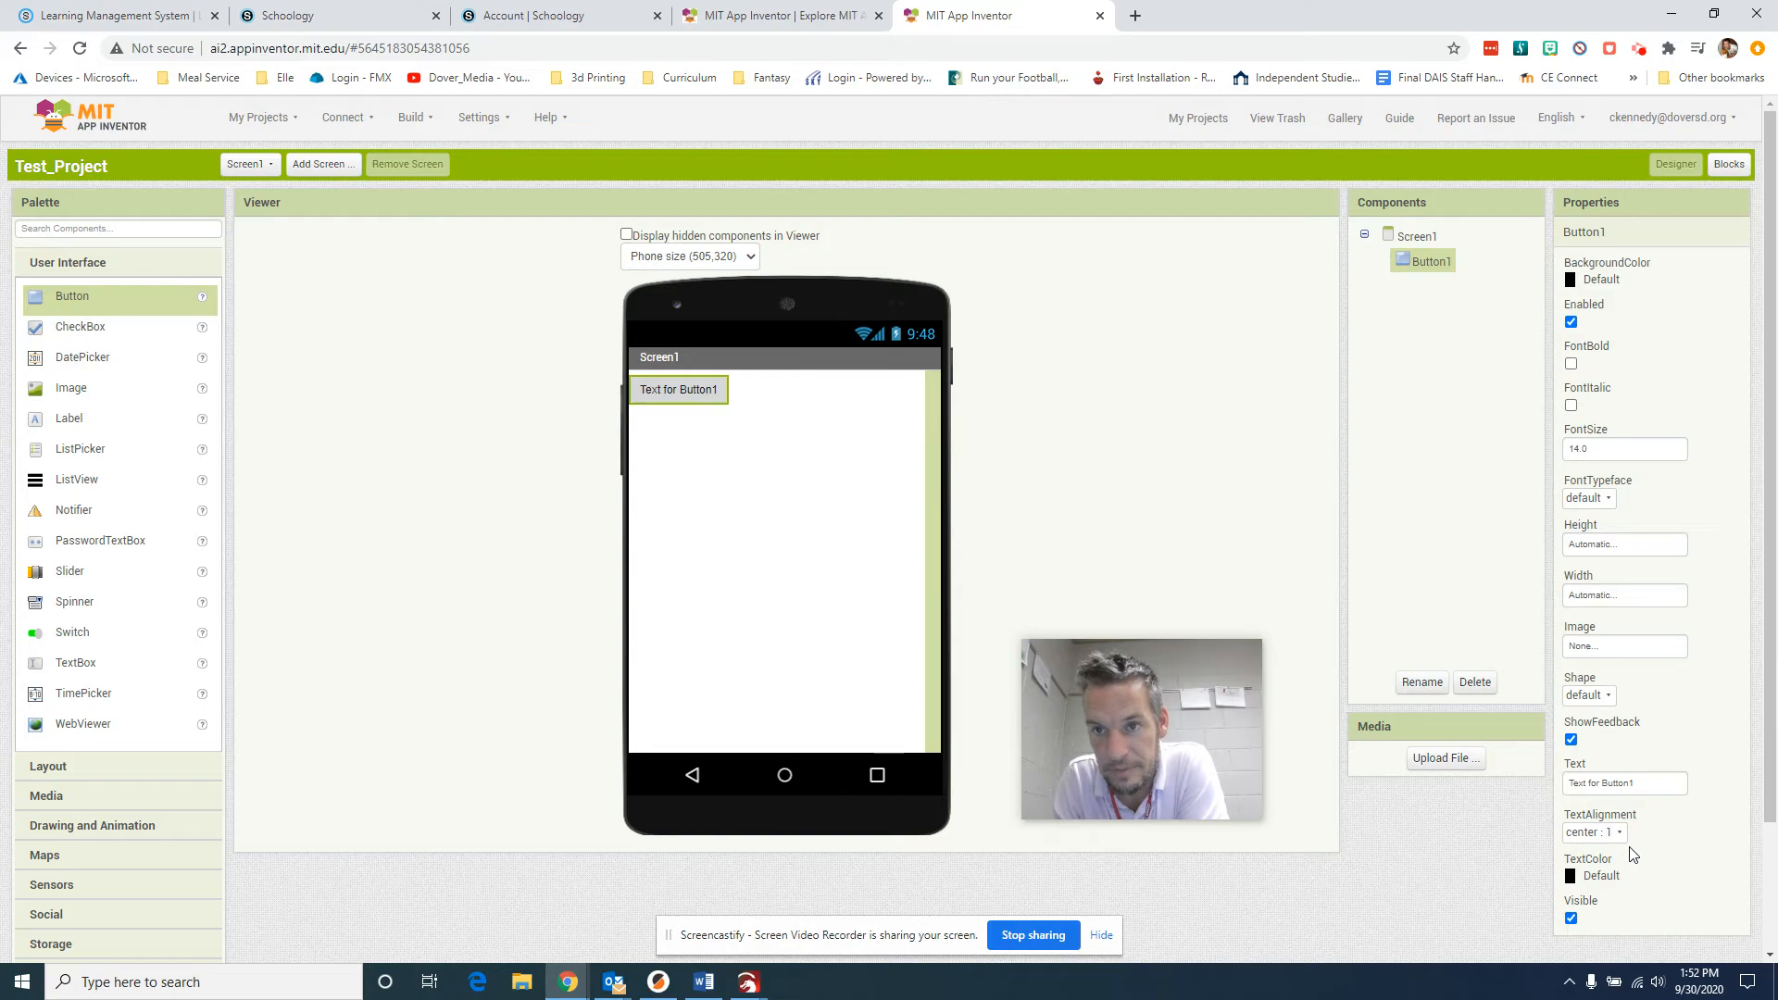
click(1422, 237)
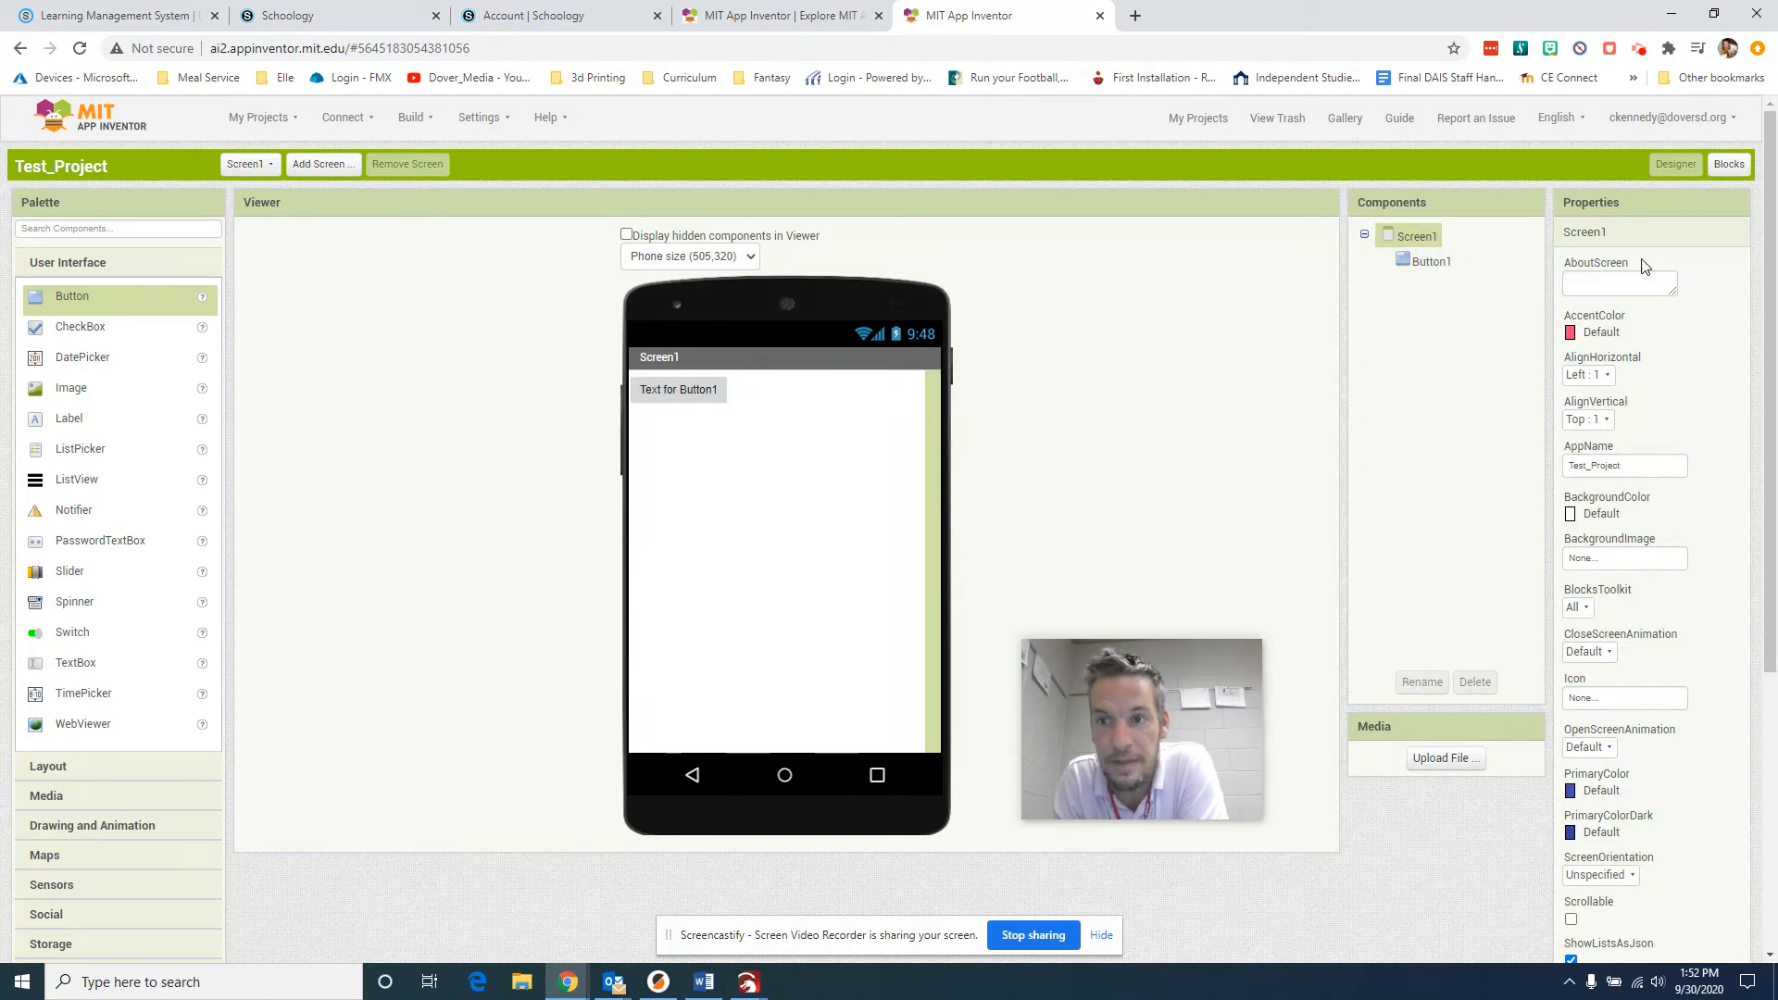
scroll(1620, 629, down, 5)
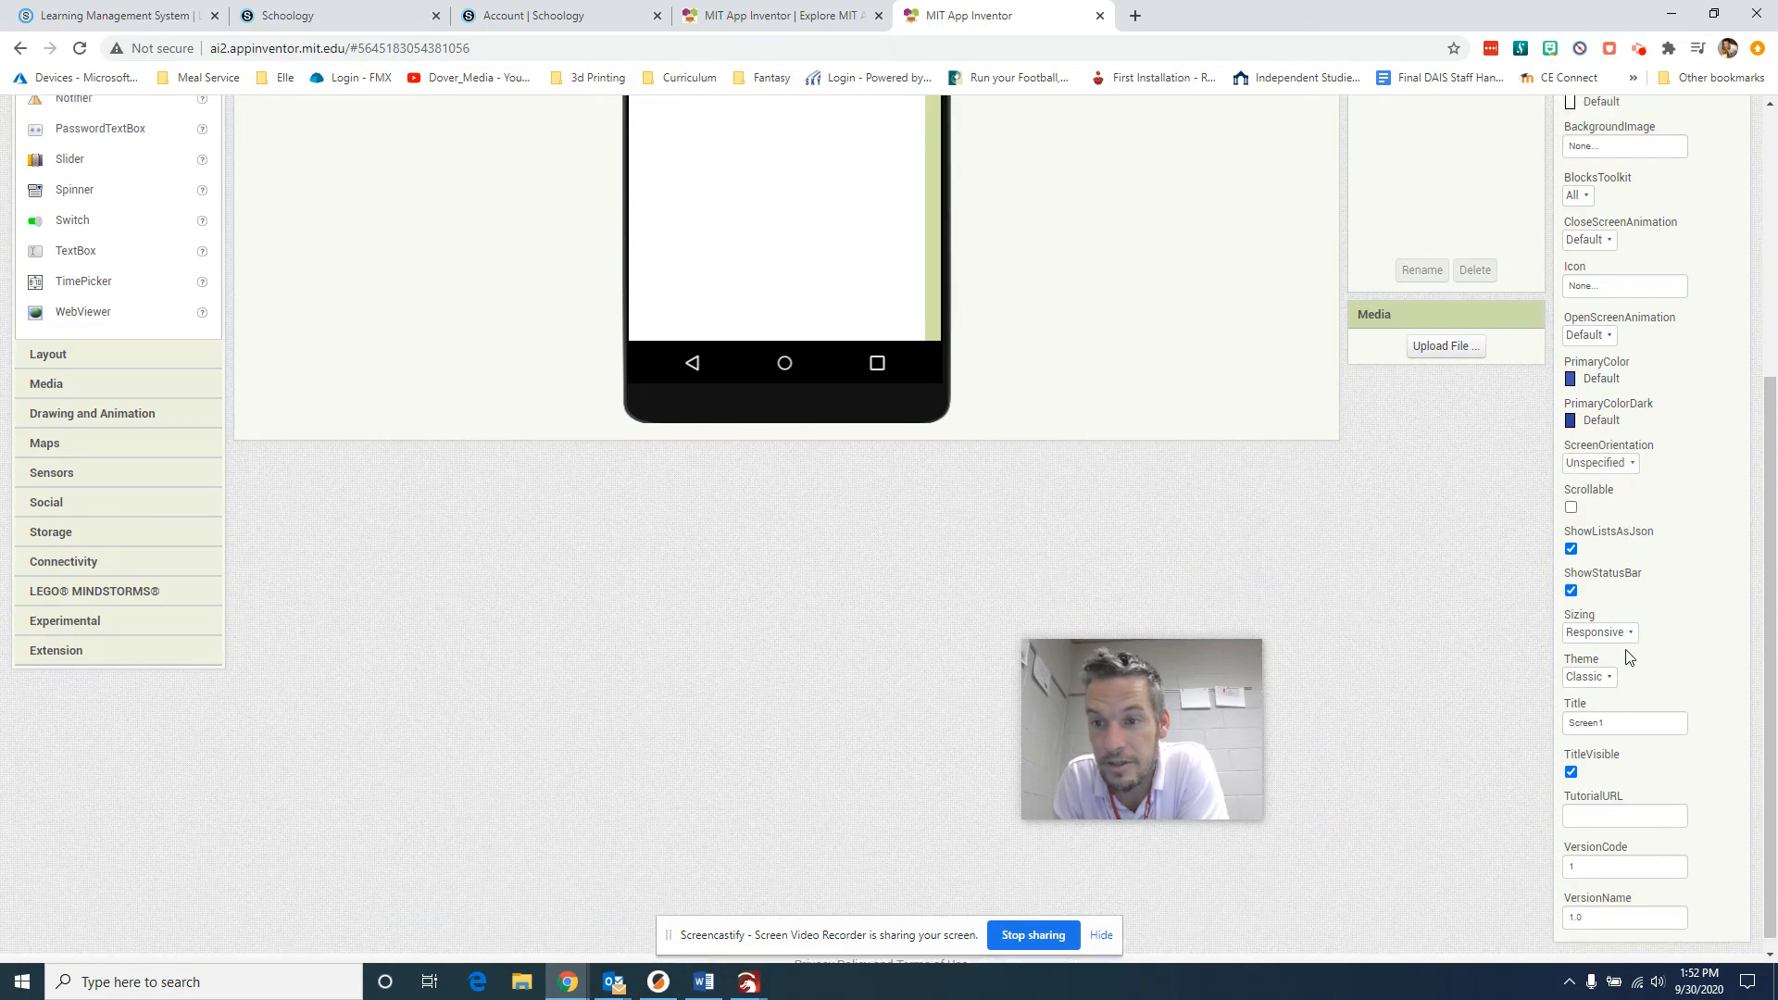
scroll(1627, 648, up, 5)
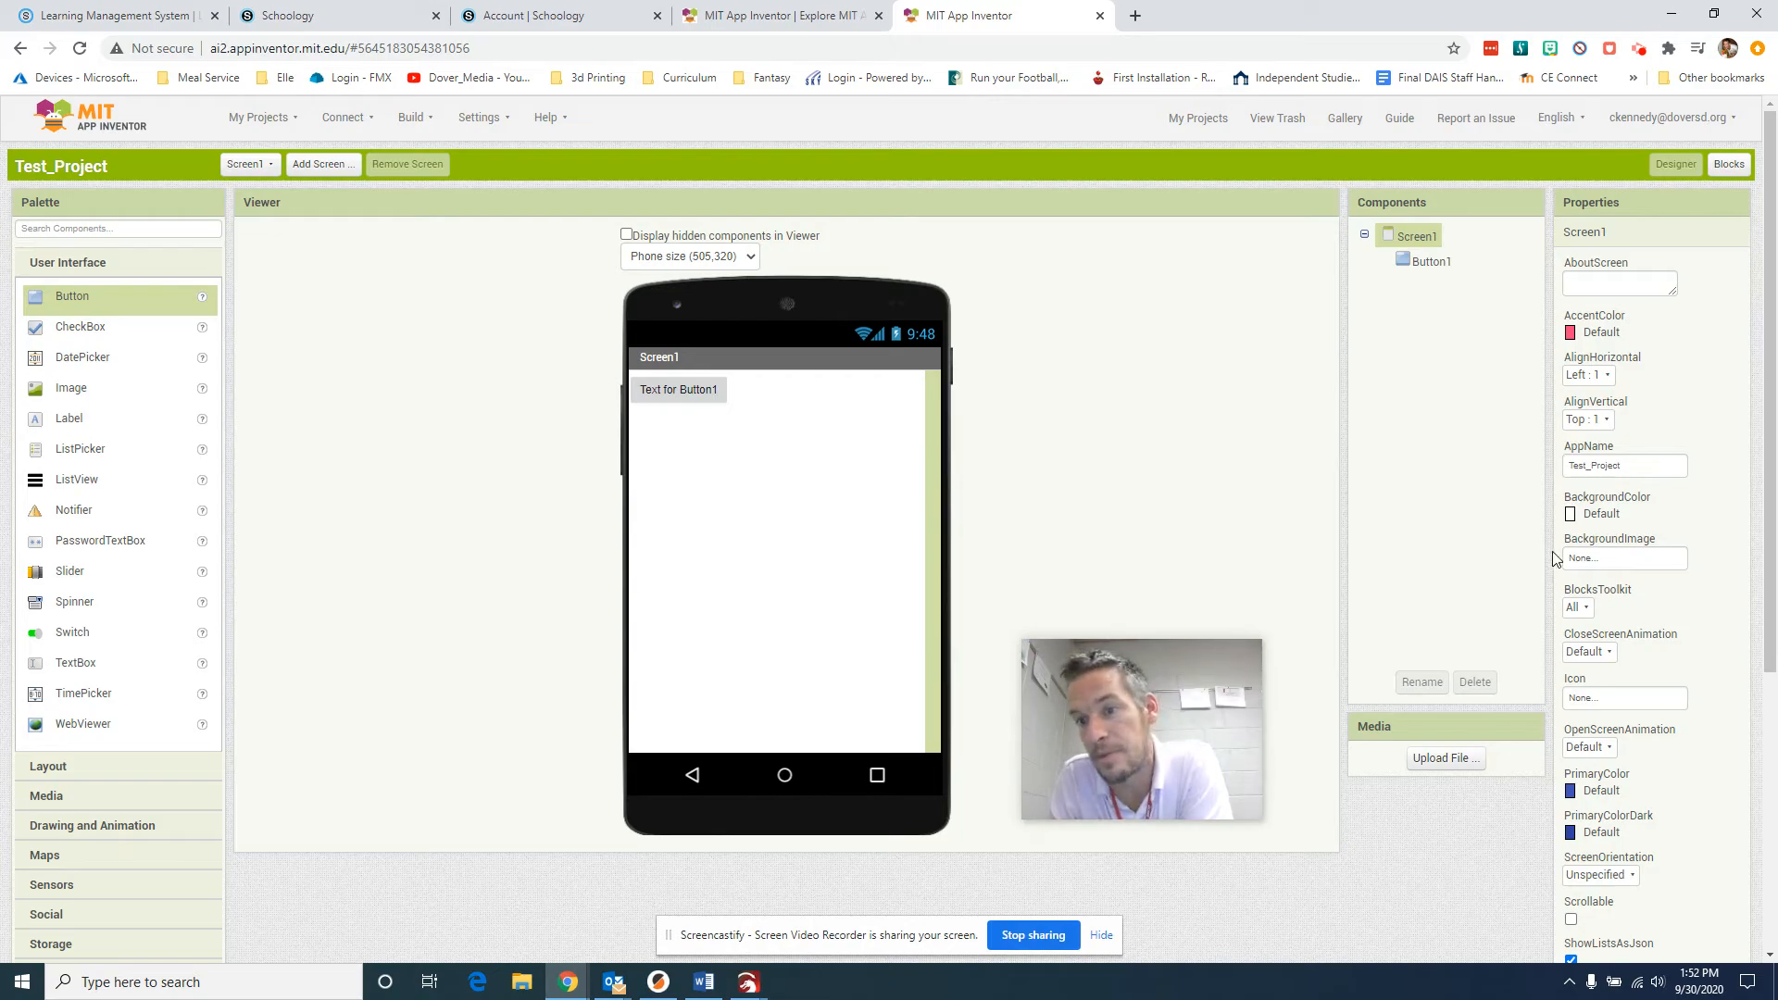
- Set Screen1's background color to Blue
drag(1650, 496, 1577, 533)
click(1661, 502)
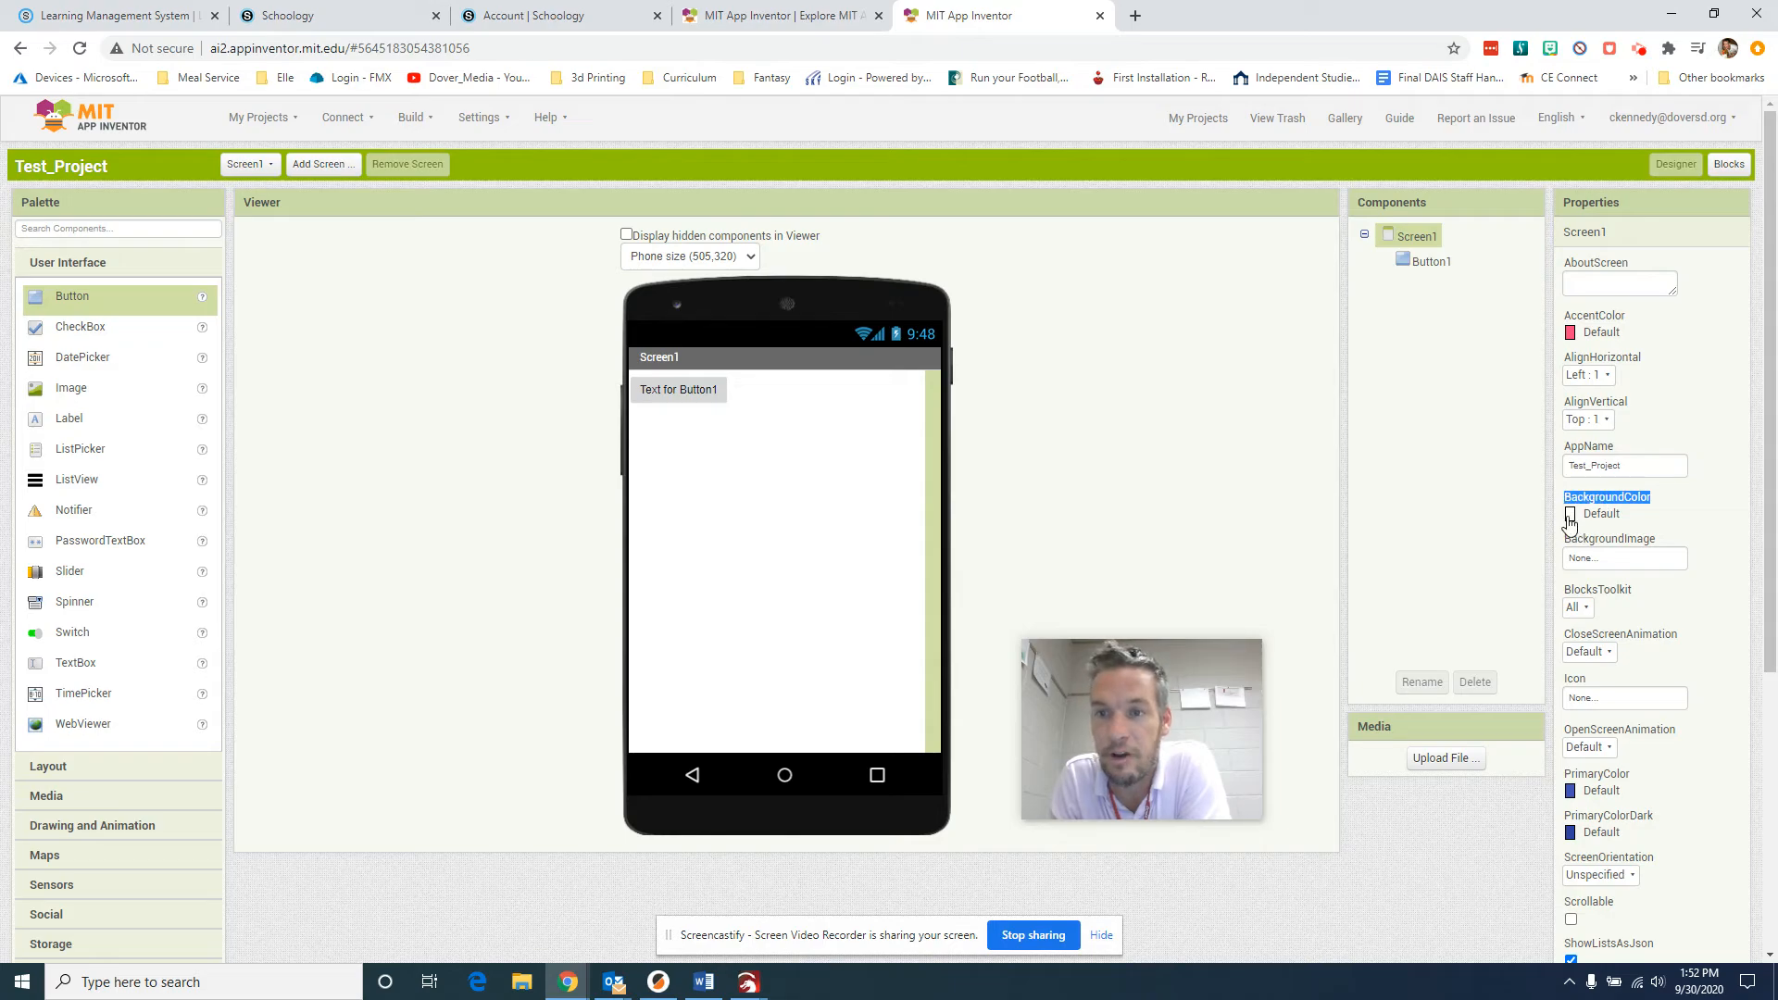
click(1569, 515)
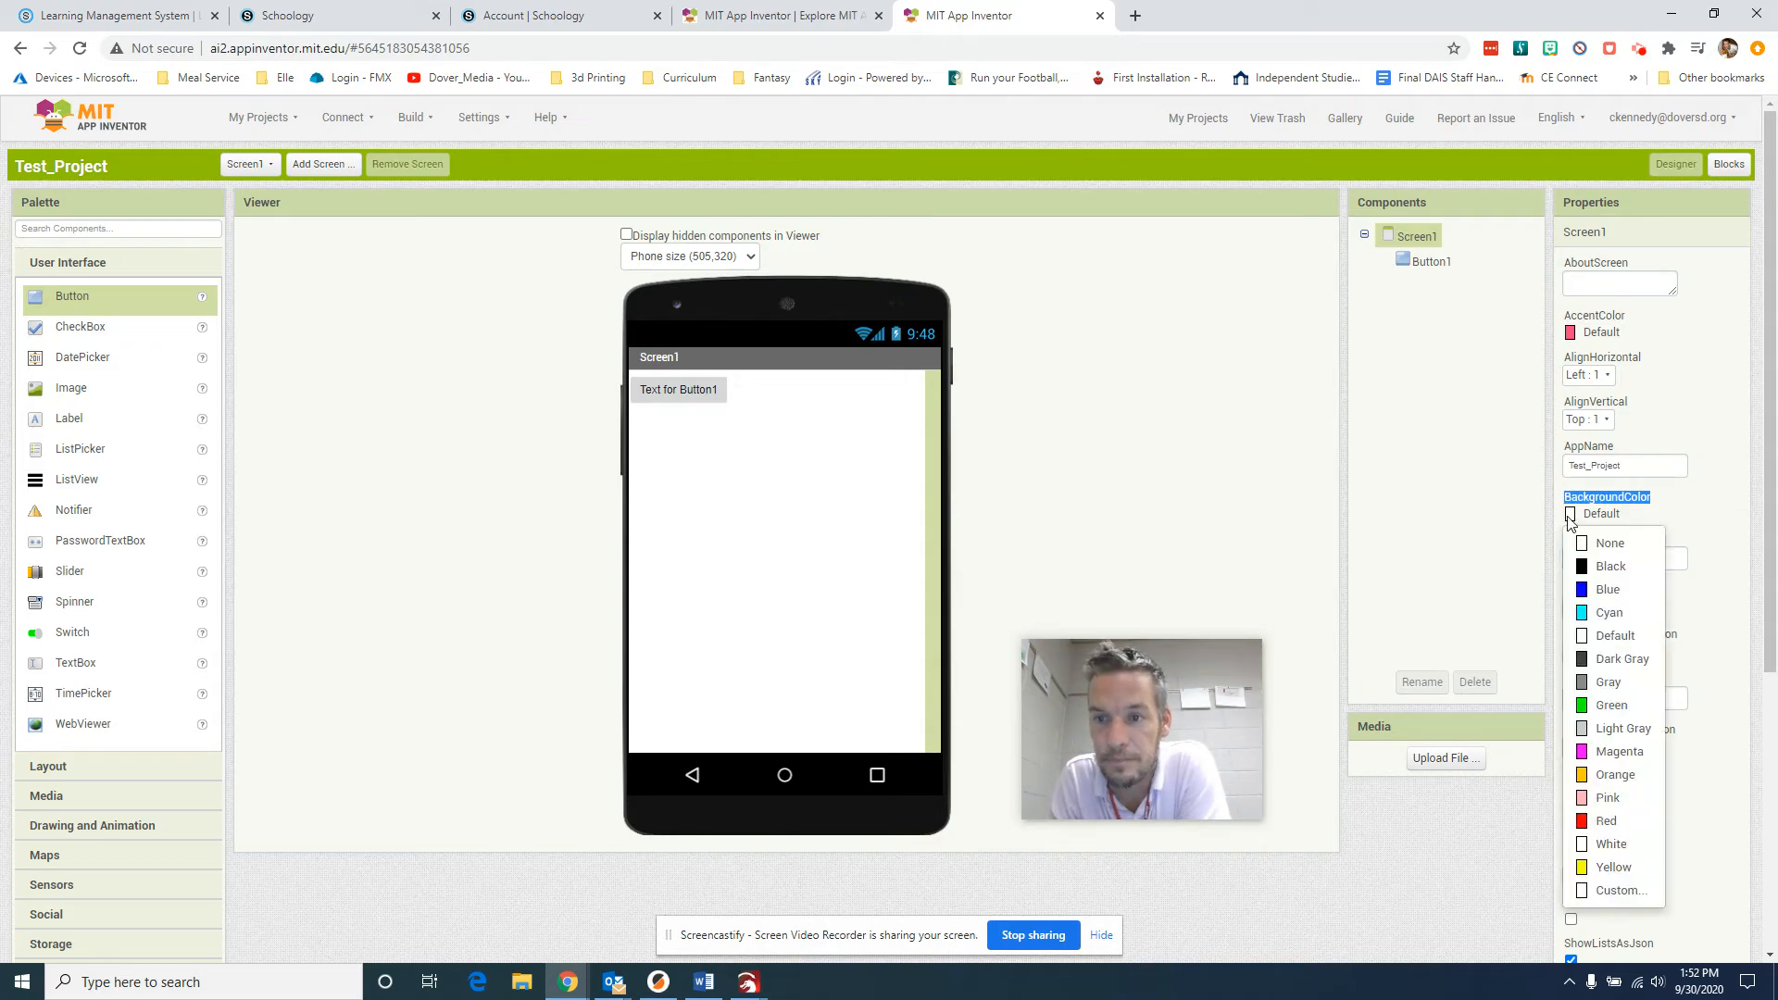
click(1615, 594)
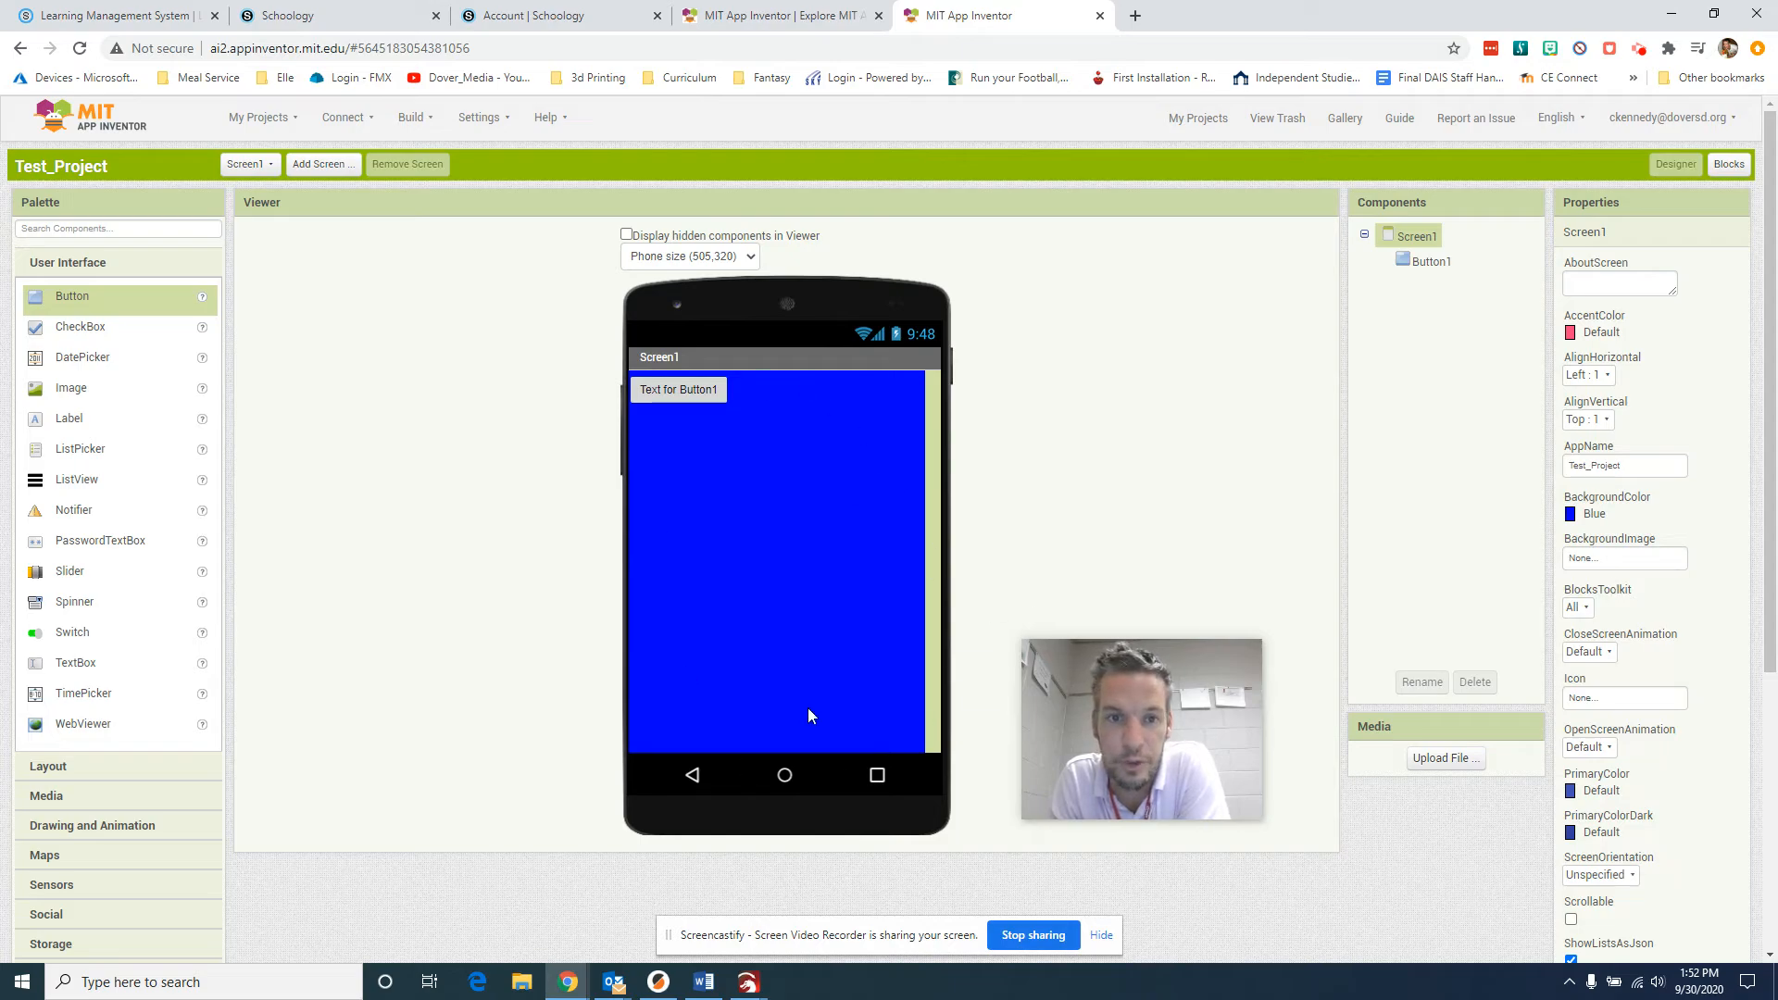
- Change Screen1's background color to Green and then to Orange
click(1593, 513)
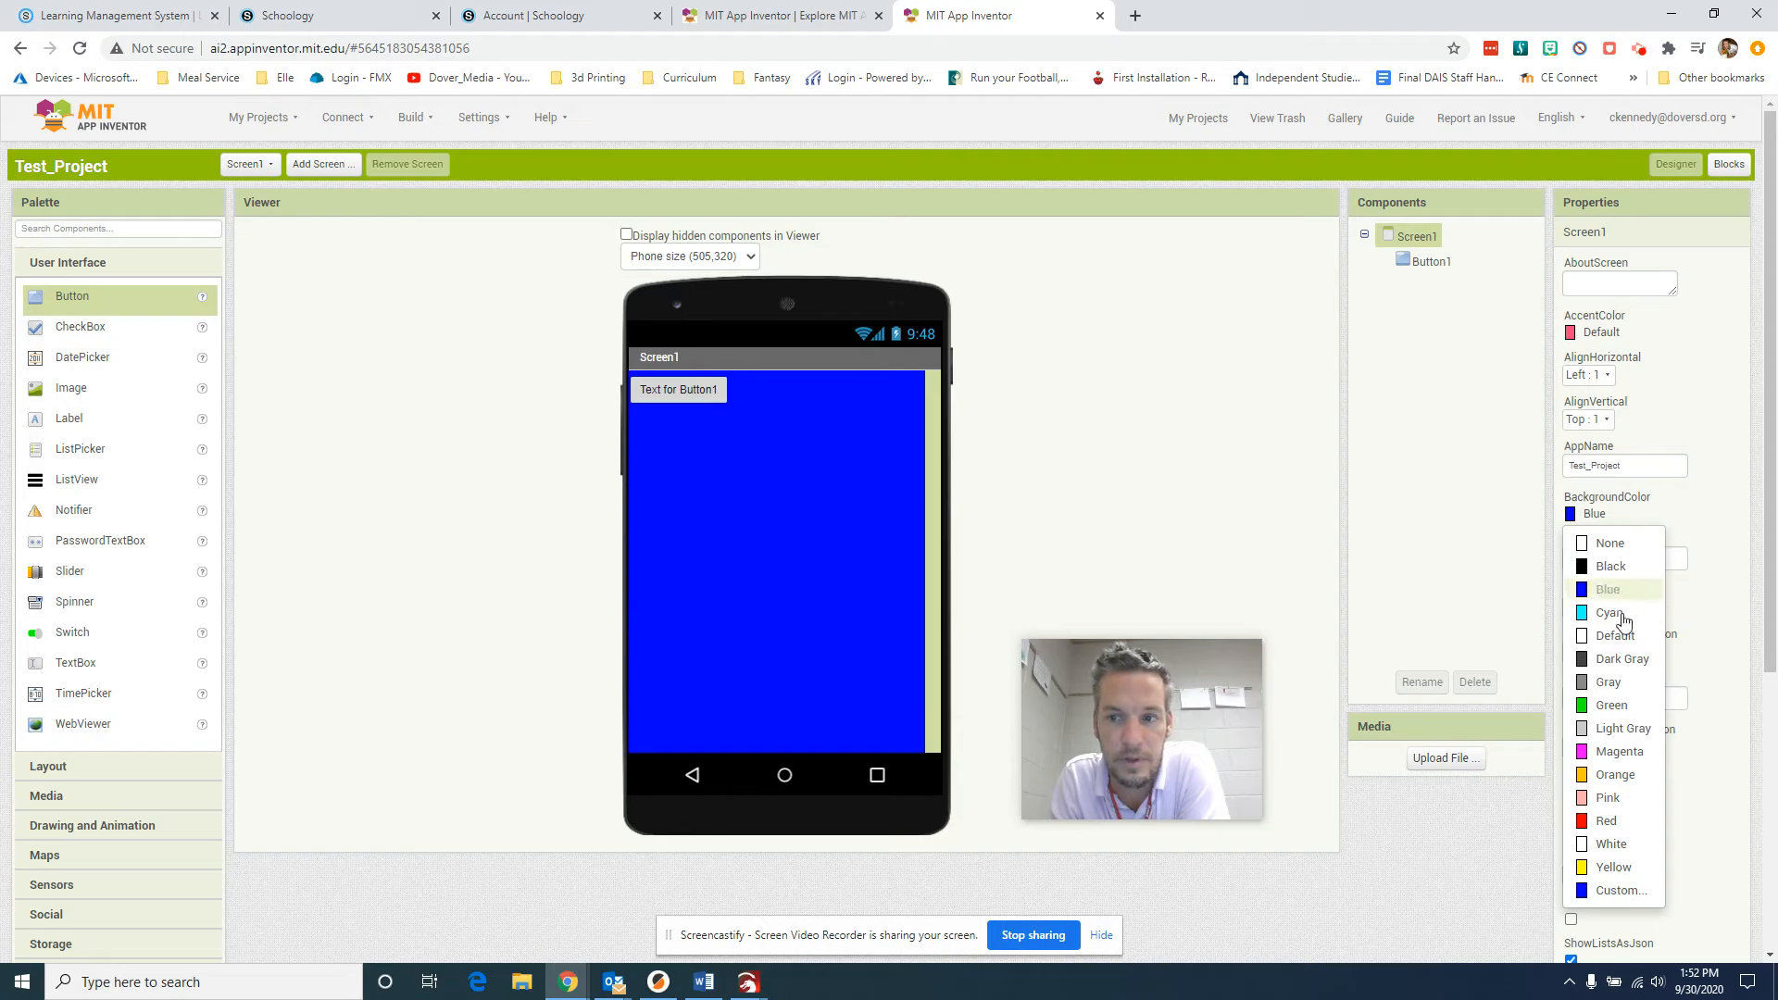
click(1613, 705)
click(1585, 515)
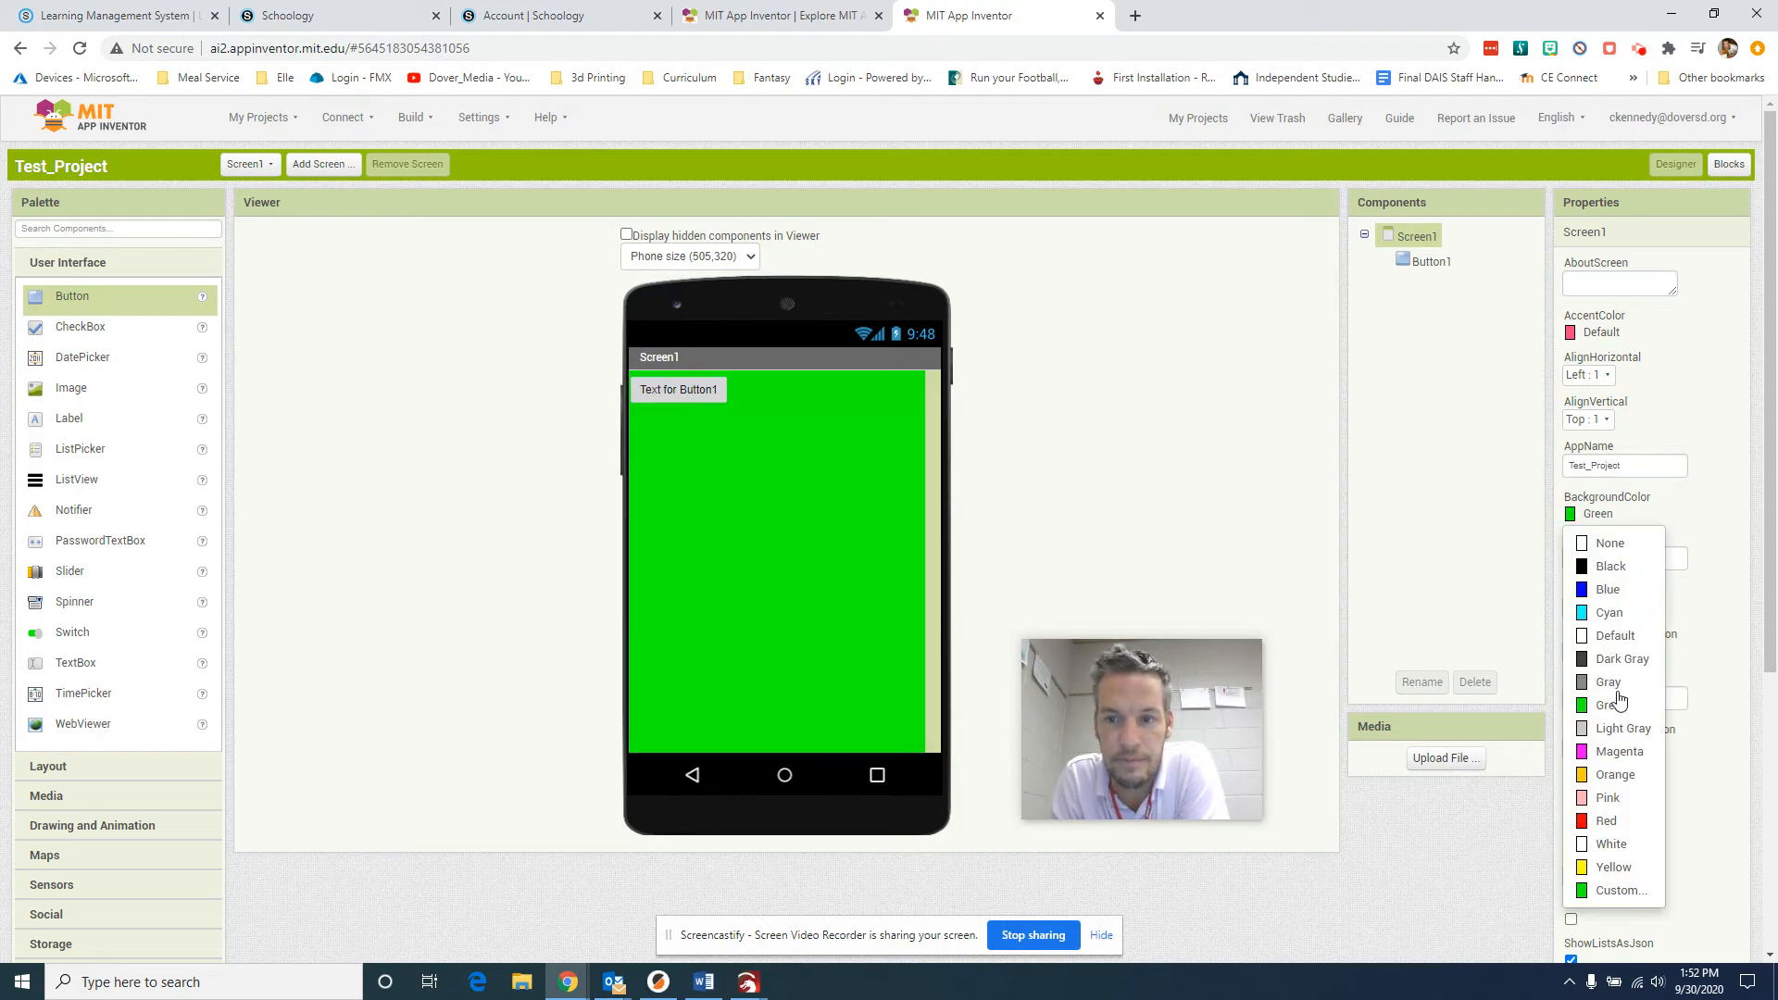
click(1611, 774)
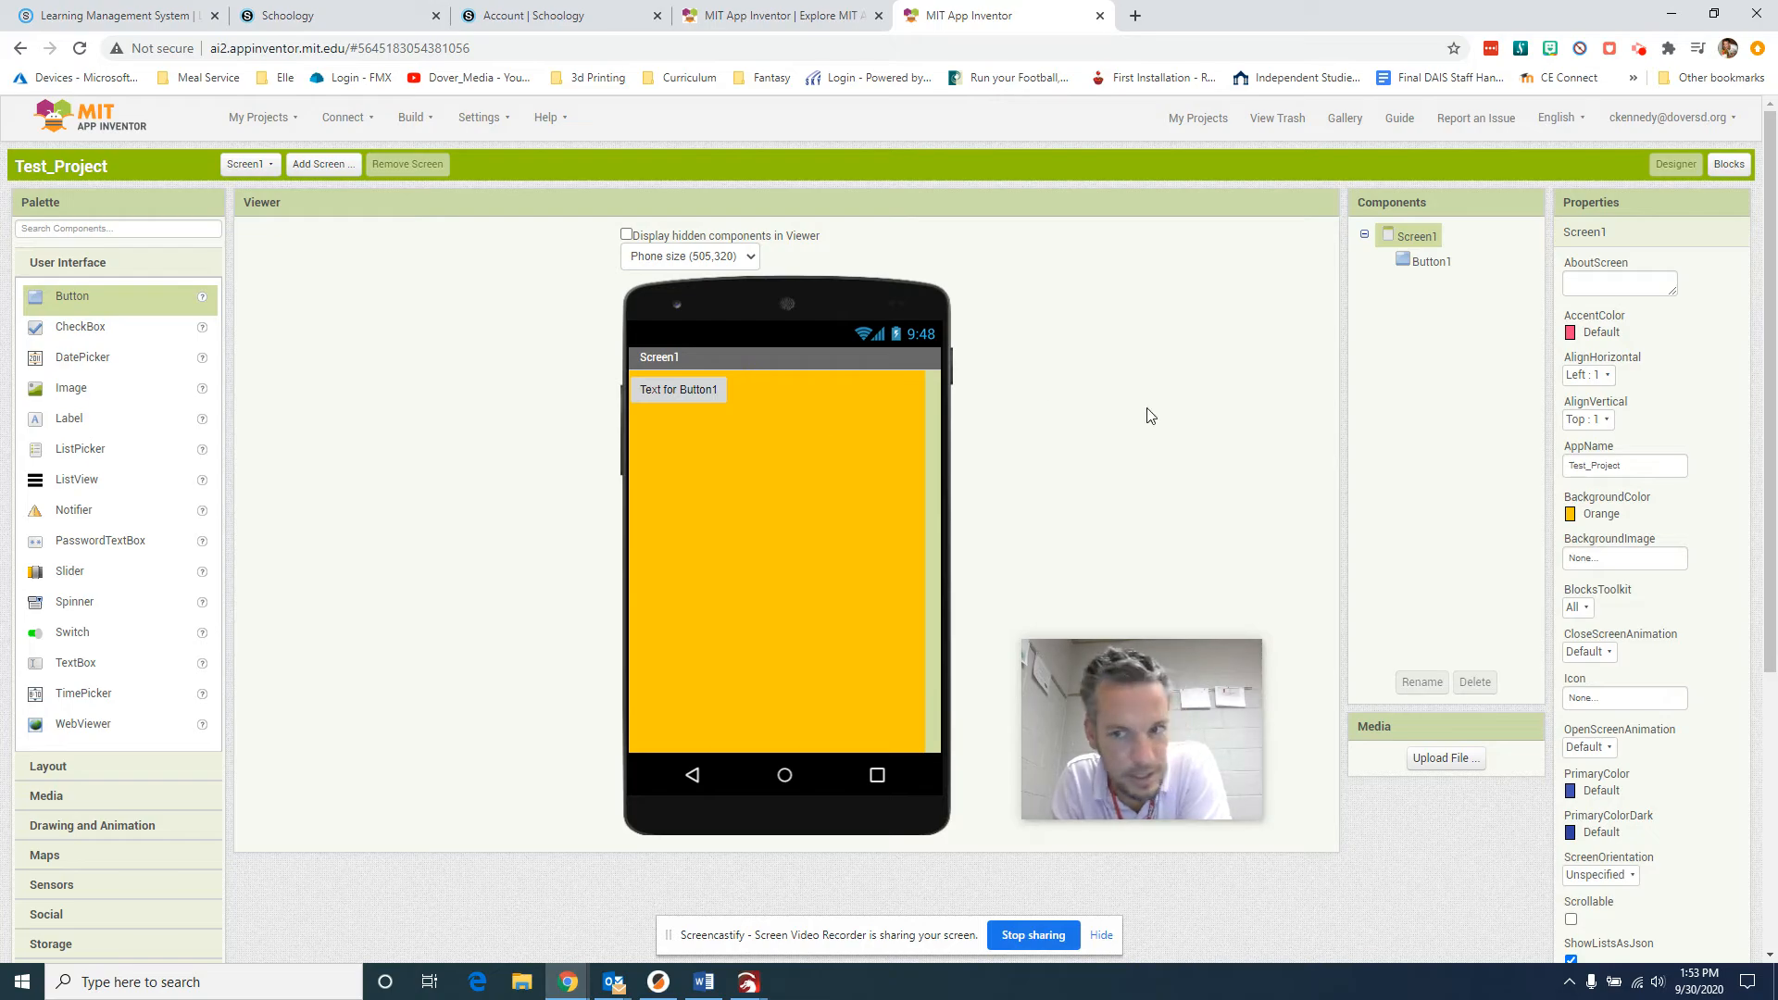
- Check the background image choices for Screen1, dismiss them, and read through its remaining properties to the end of the list
click(1597, 562)
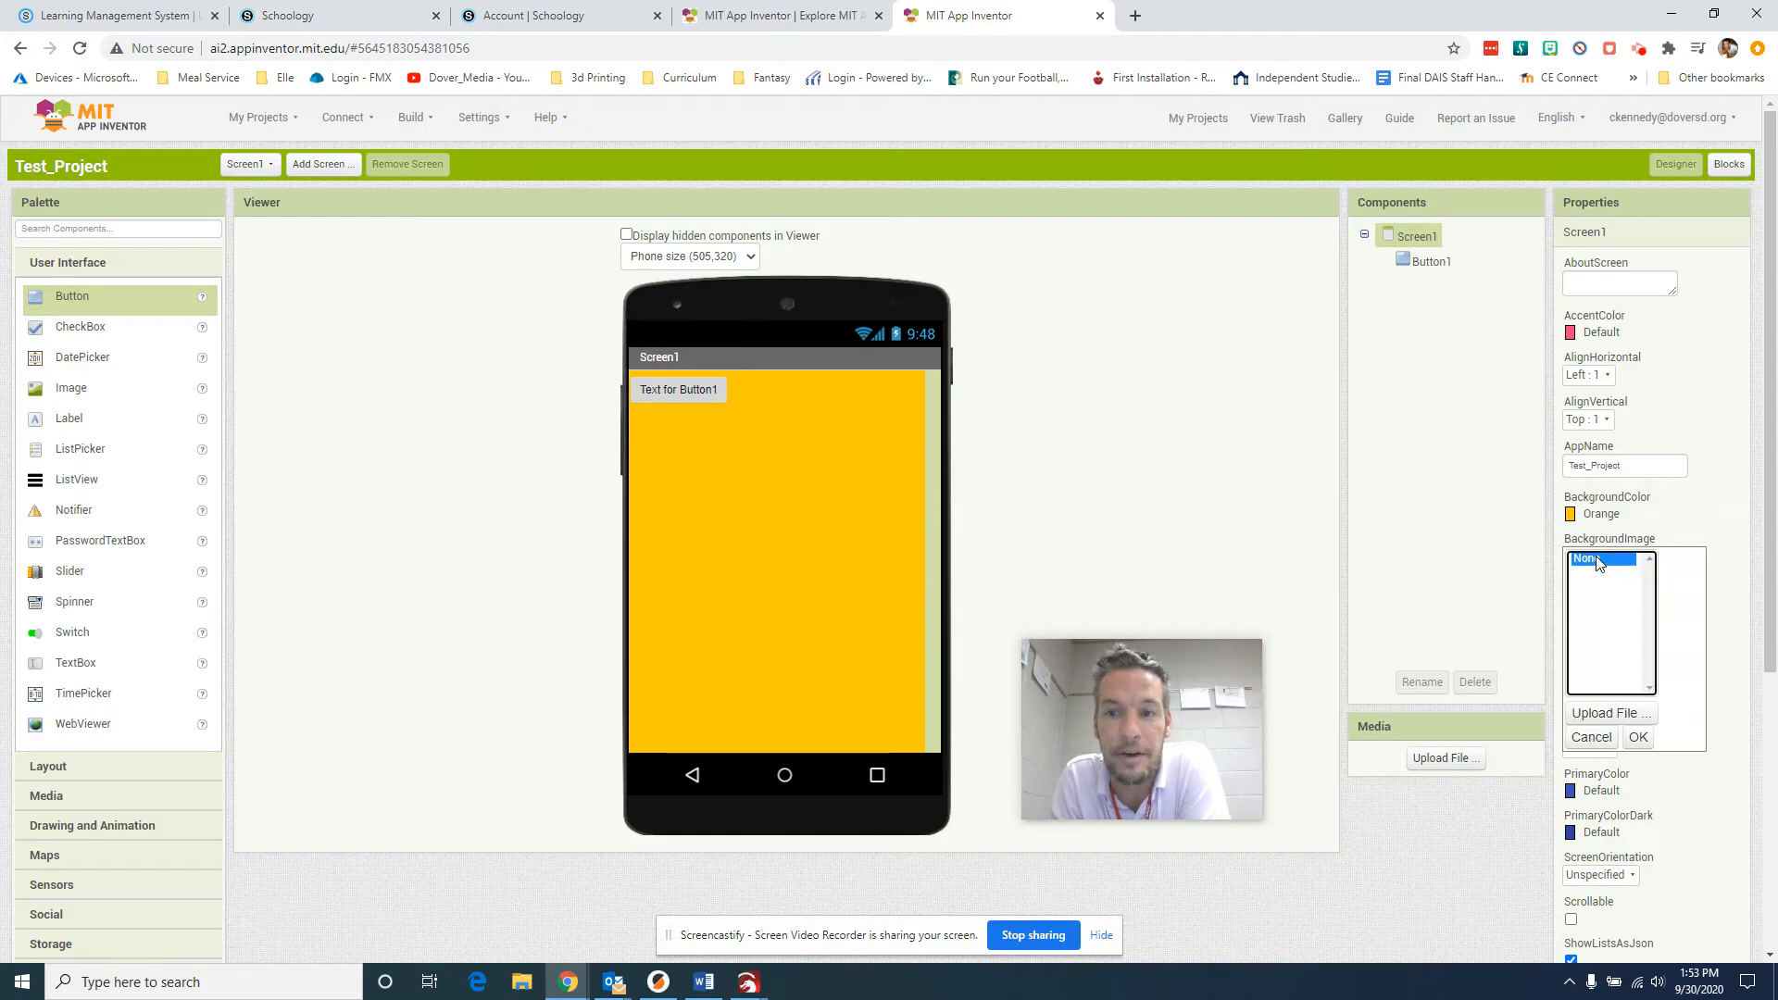
click(1499, 582)
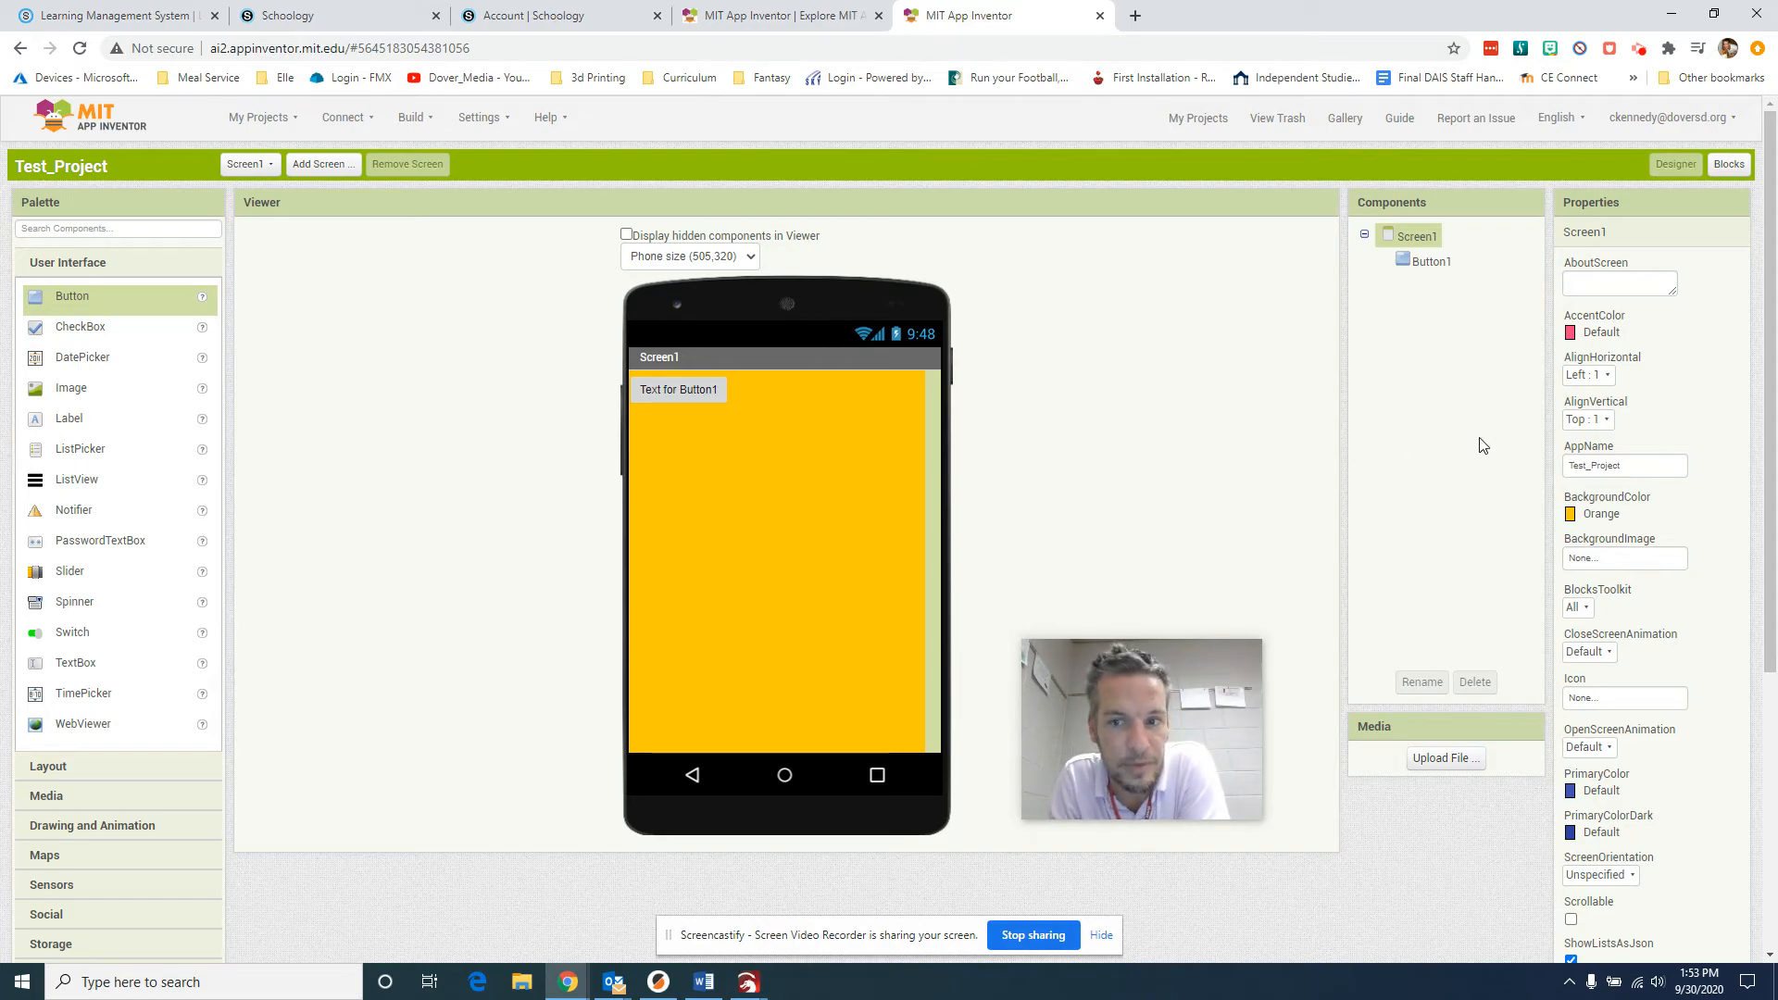
scroll(1597, 489, down, 2)
scroll(1608, 479, down, 1)
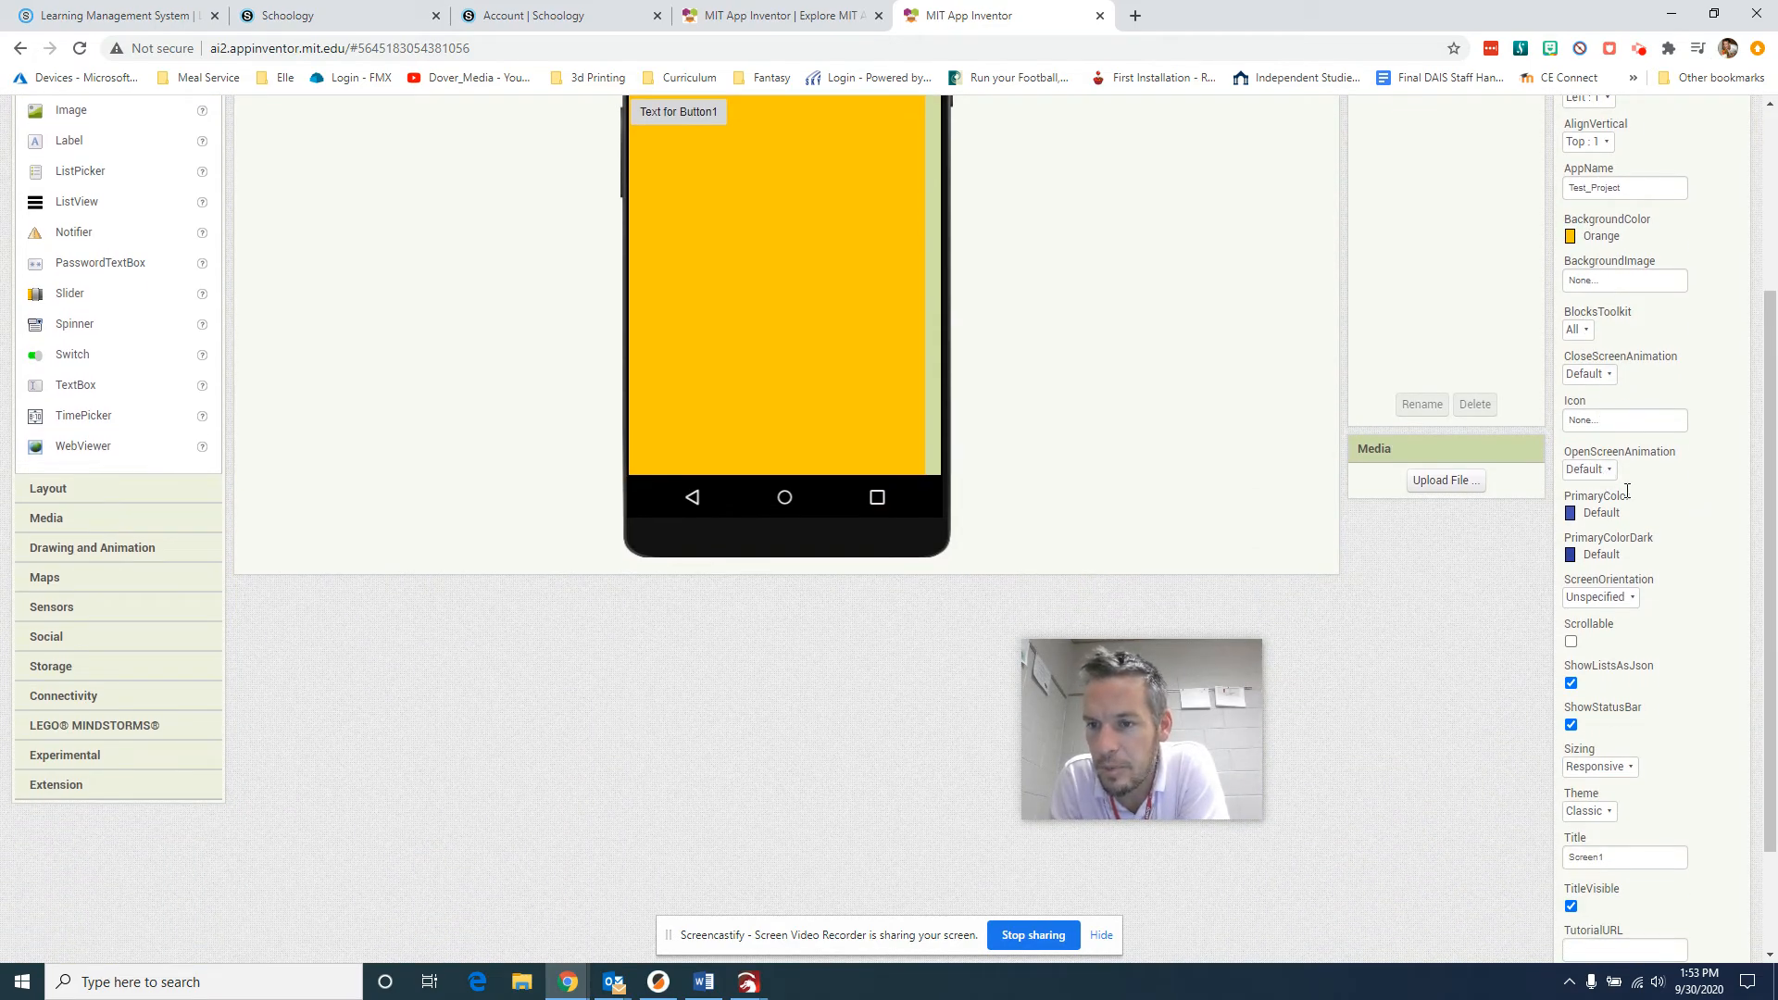
scroll(1627, 490, down, 2)
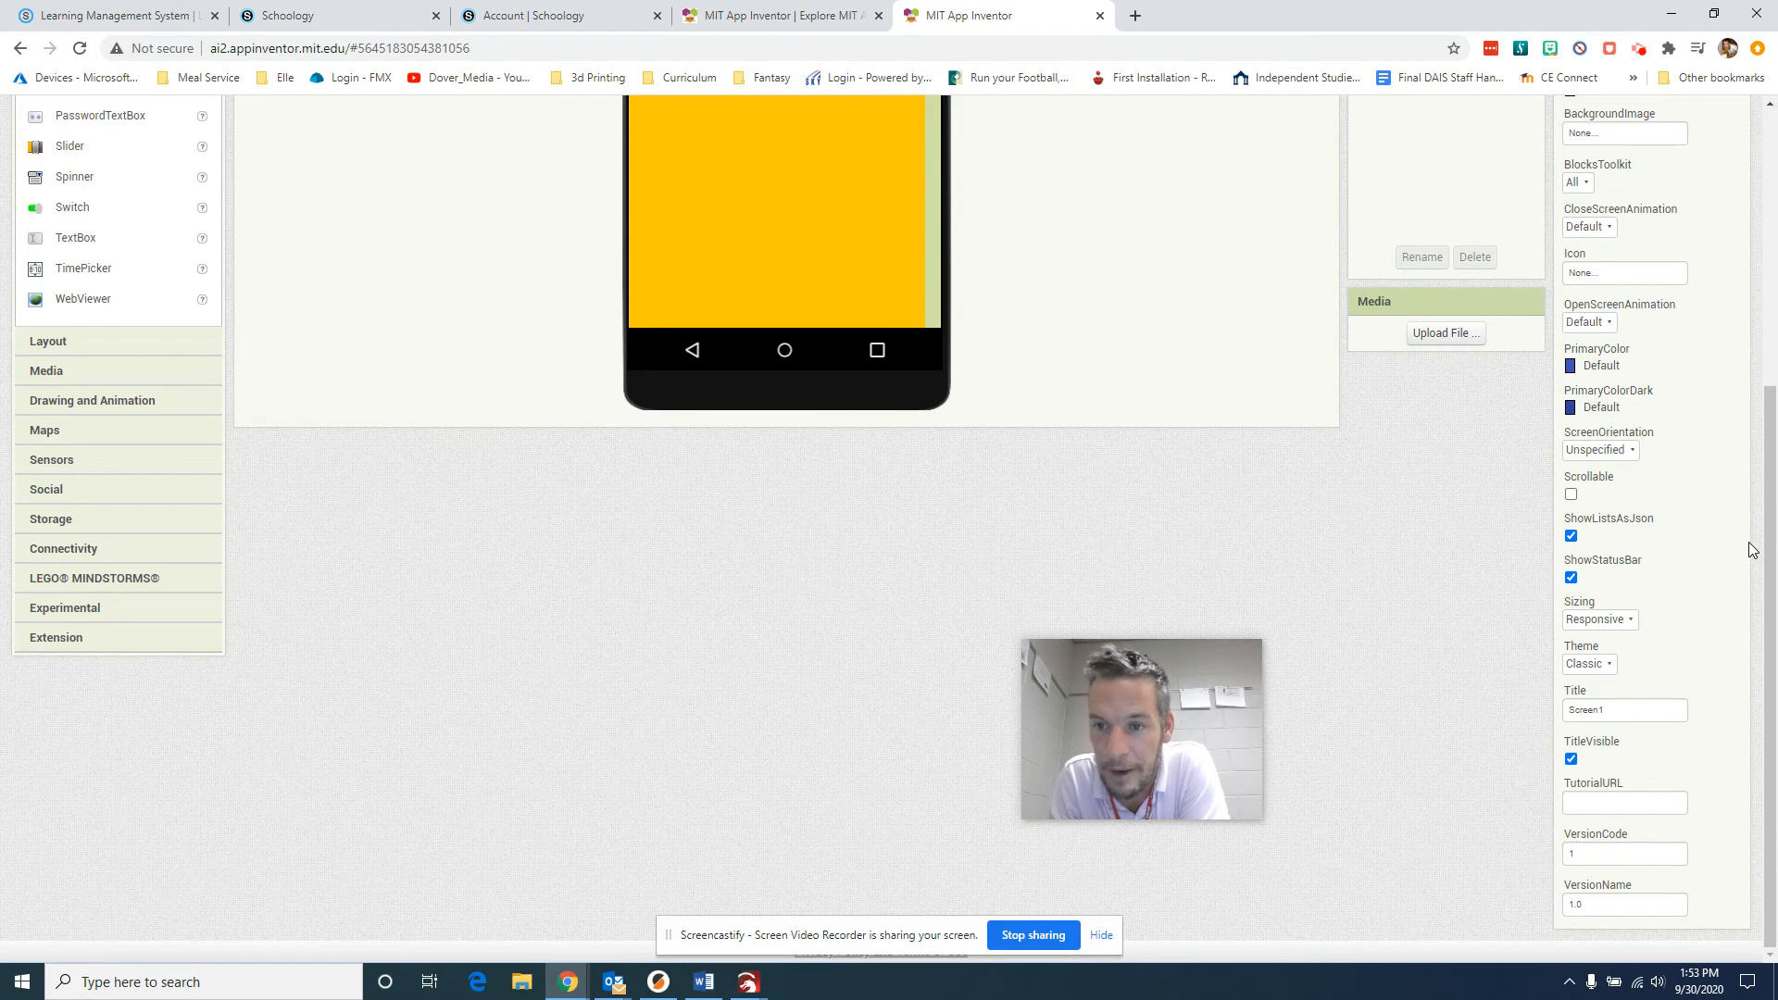
scroll(1750, 556, up, 5)
scroll(1750, 558, down, 5)
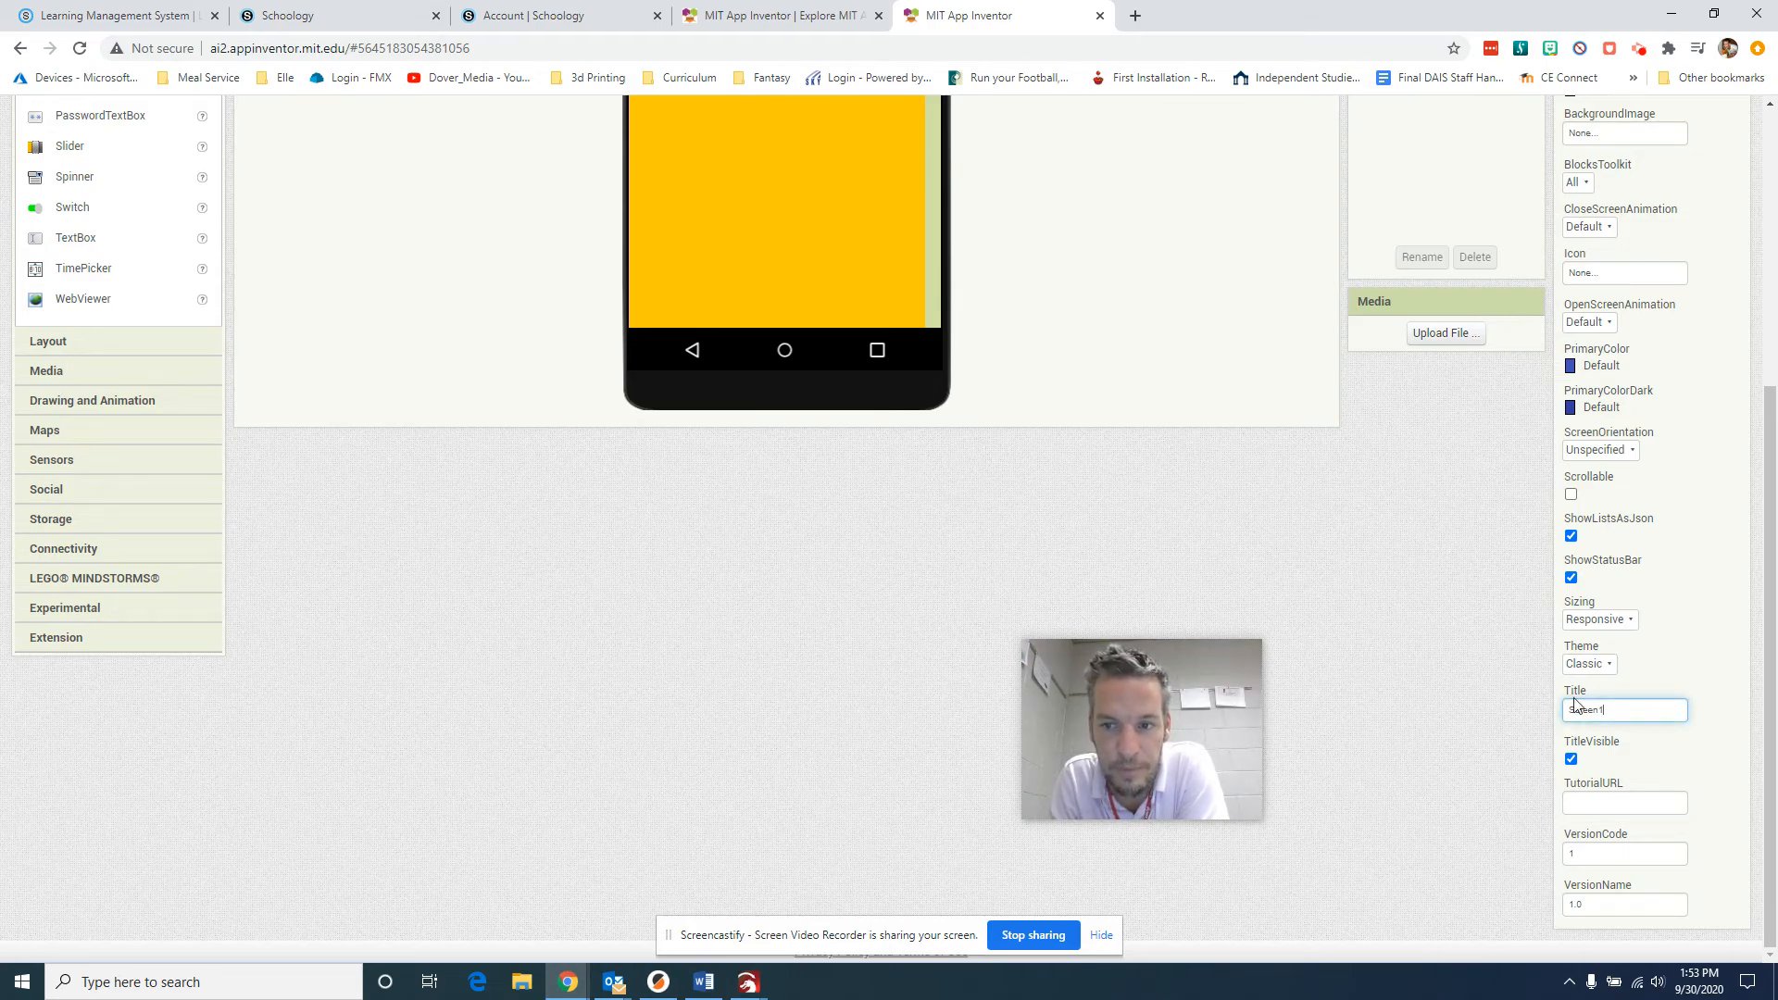
scroll(765, 430, up, 5)
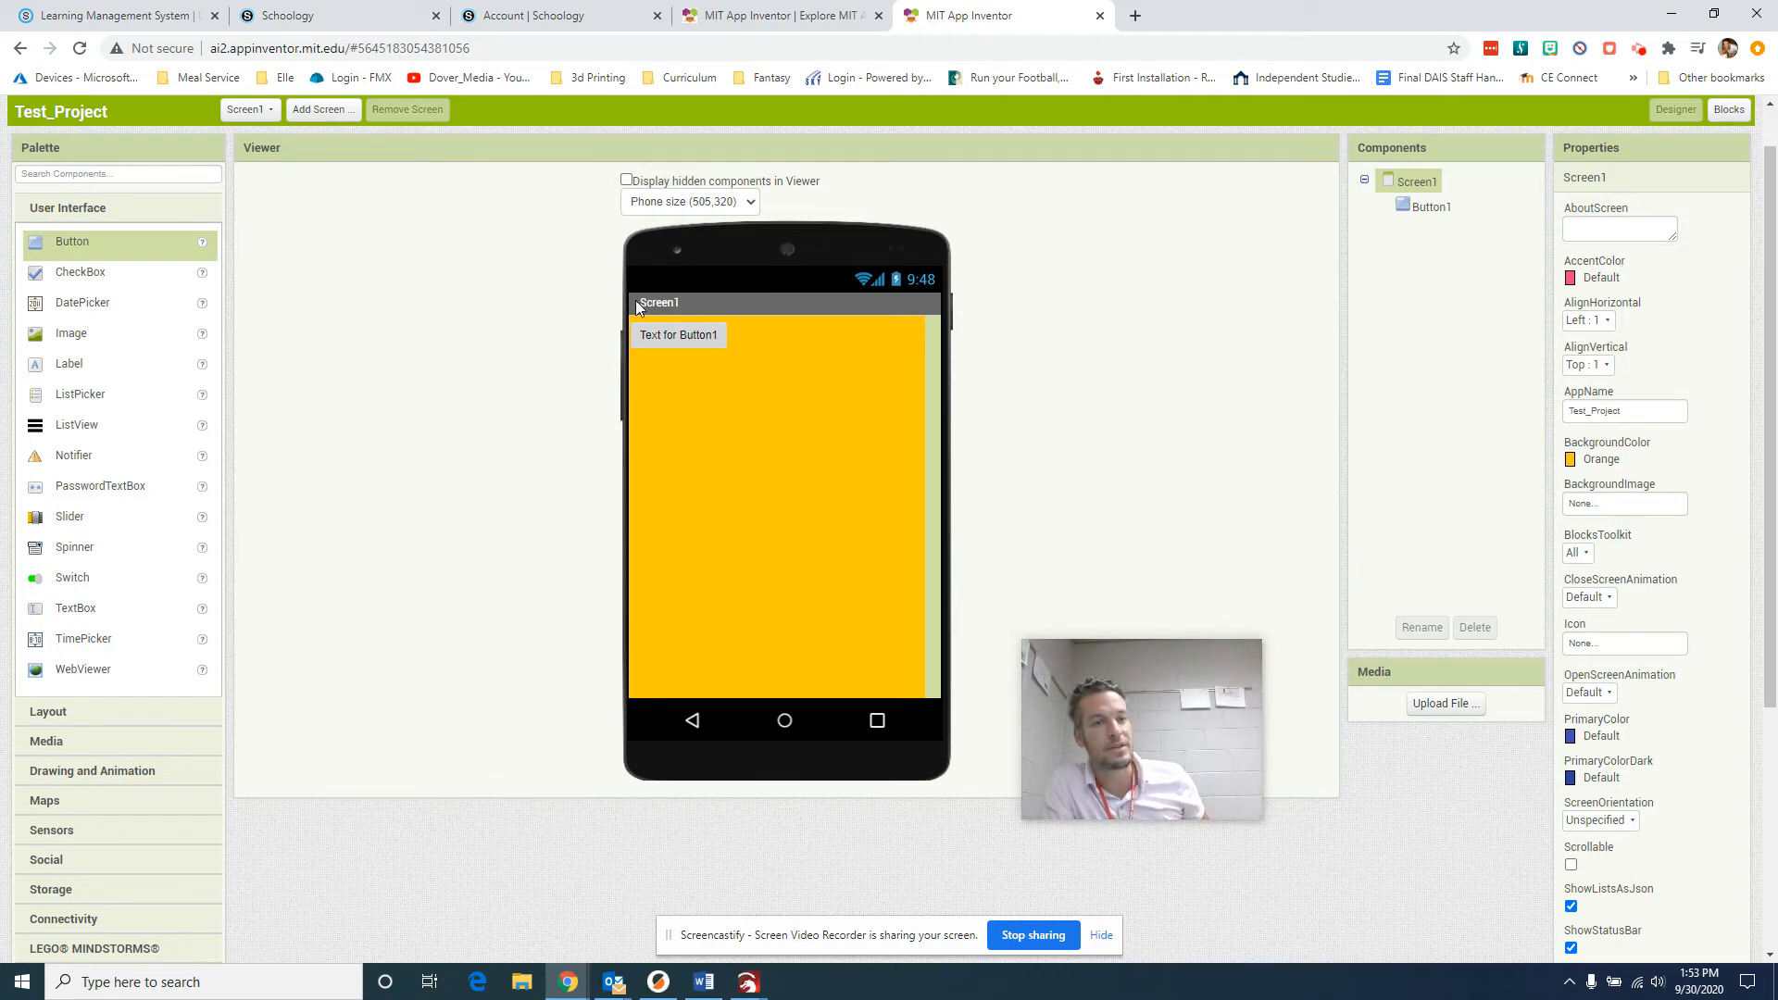
- Replace Screen1's title with "Test Project" and check the title bar of the phone preview
click(722, 301)
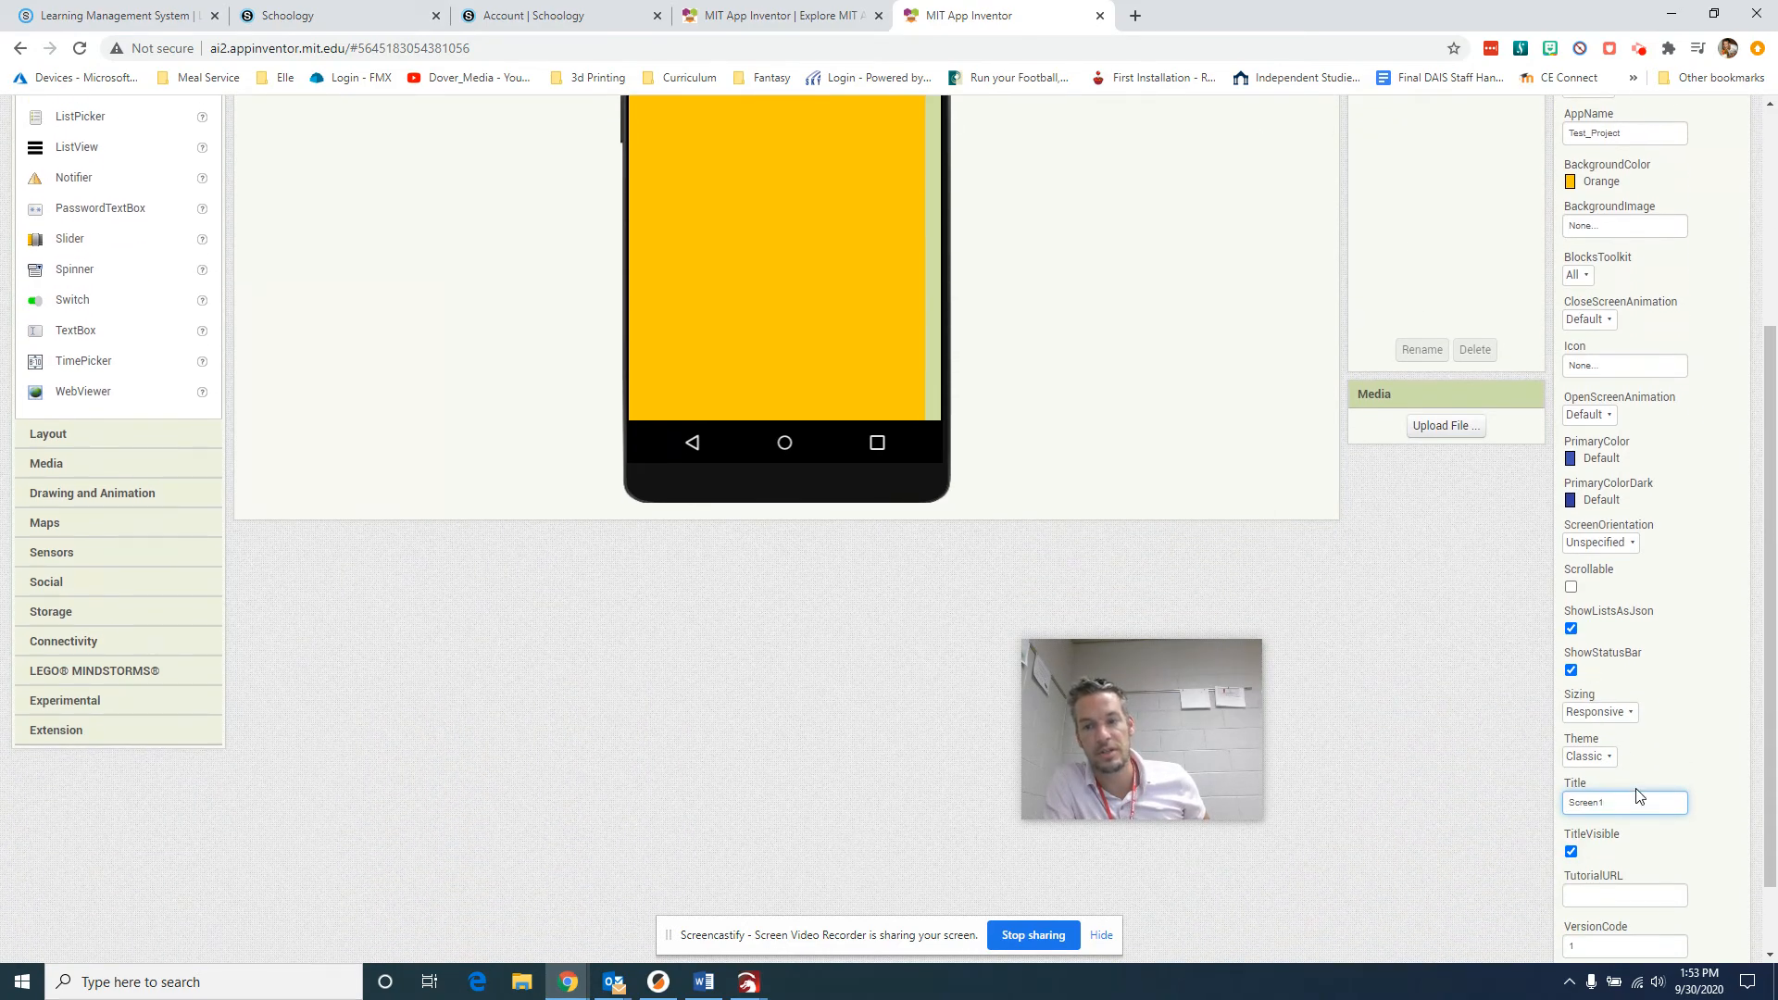
drag(1608, 798, 1541, 792)
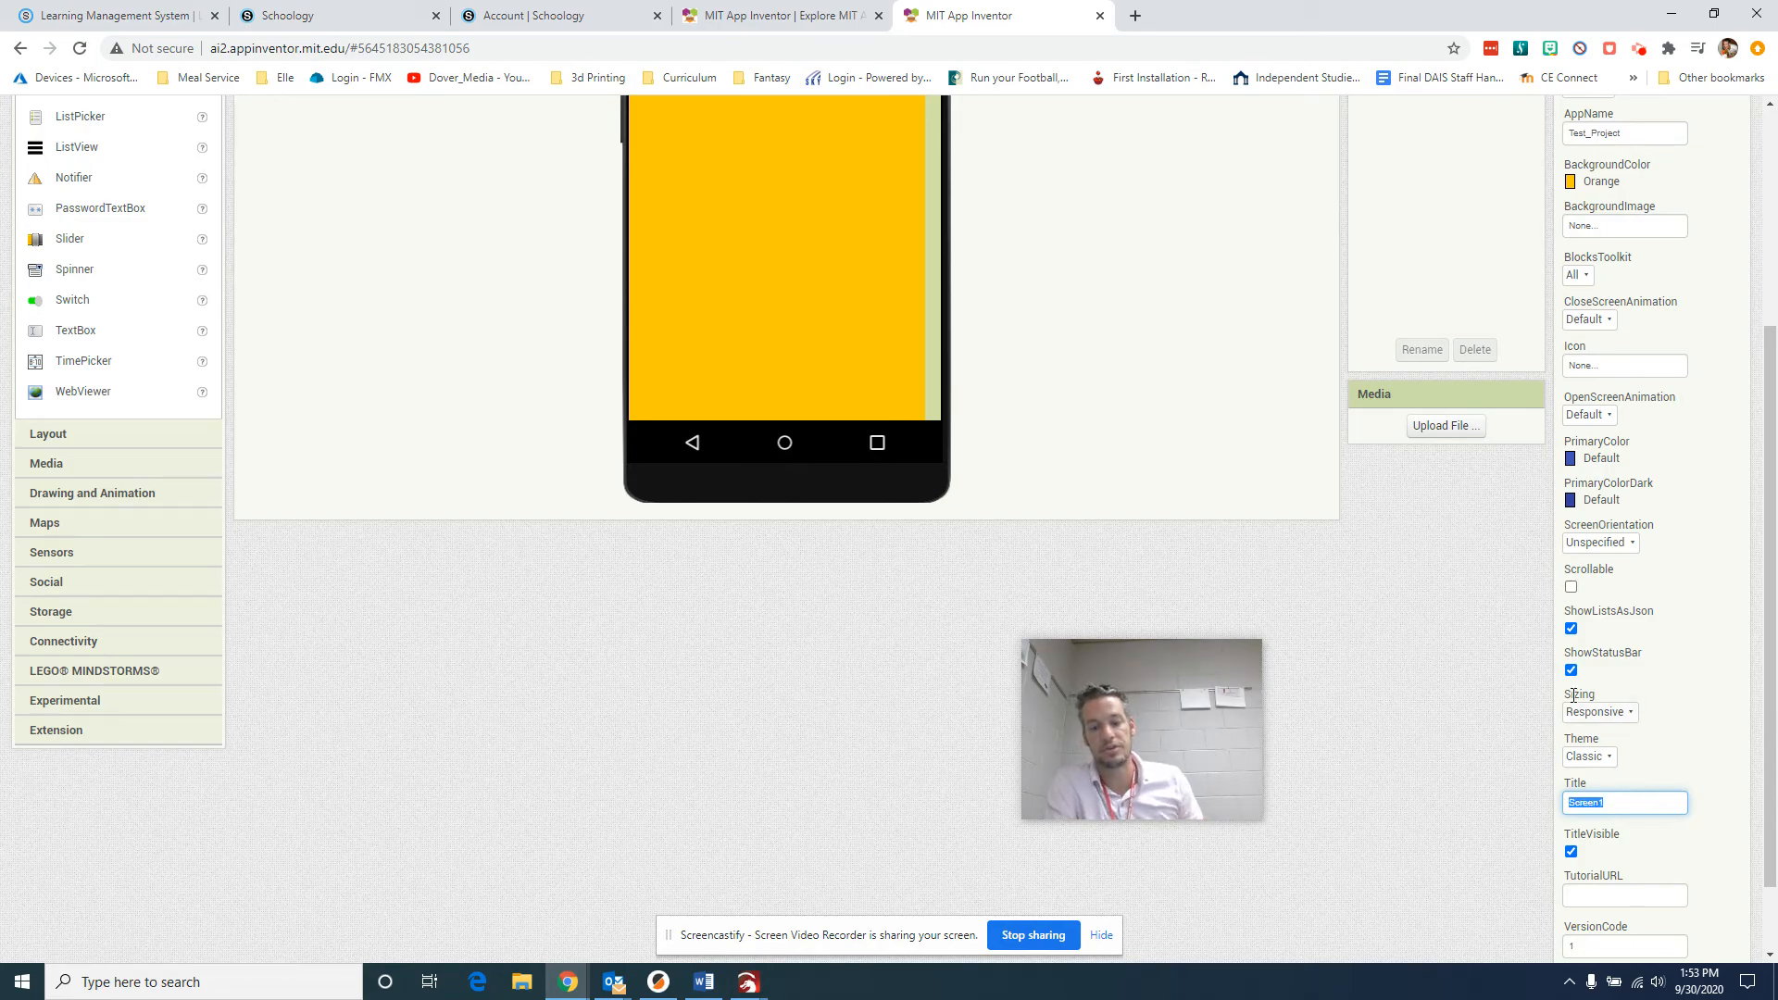
key(BackSpace)
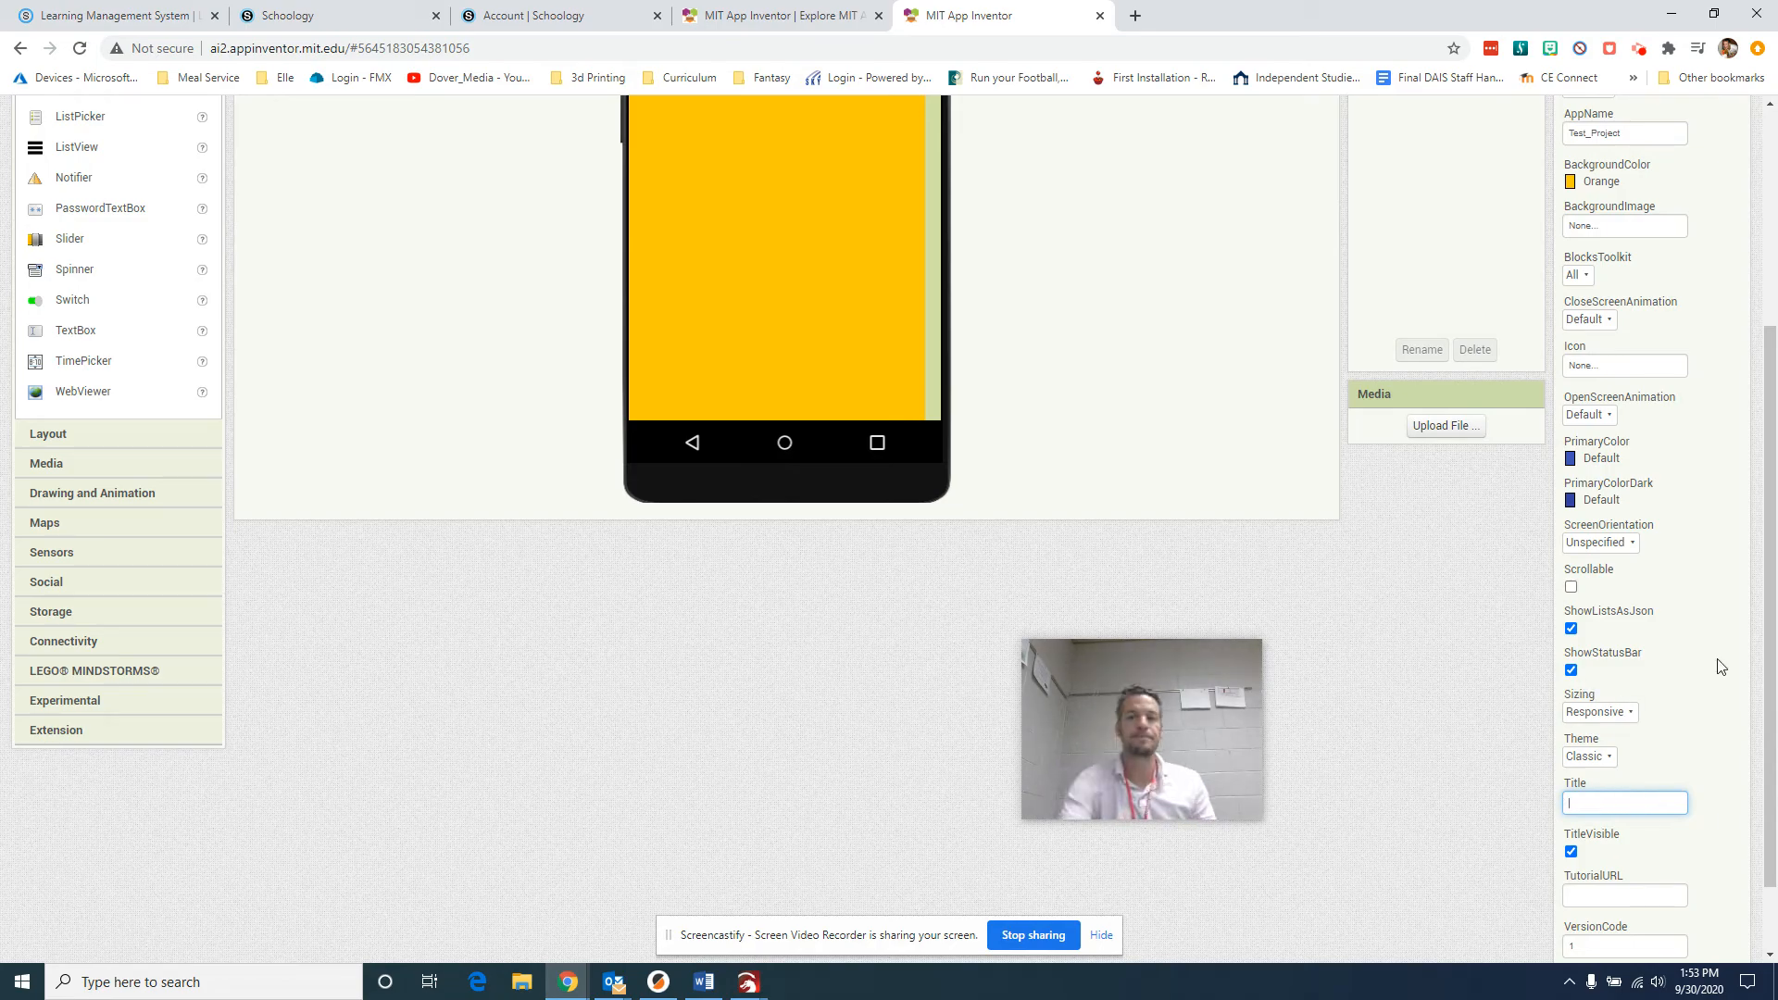
text(Test )
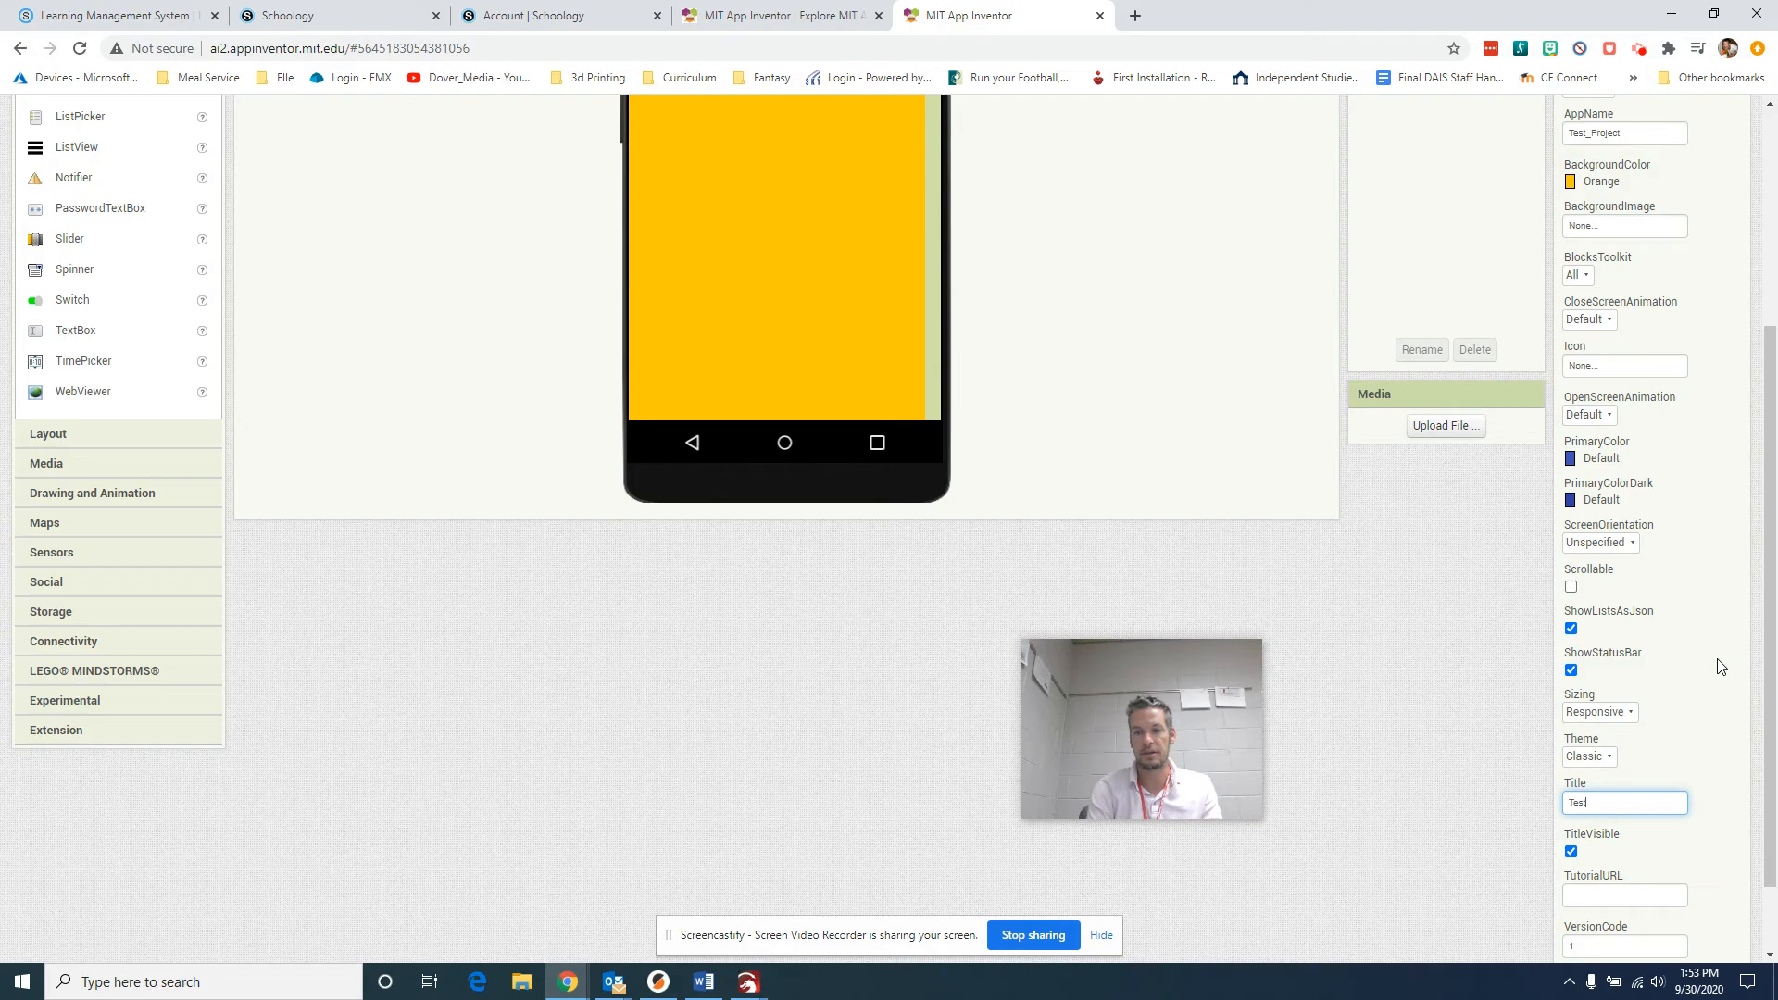
text(Project)
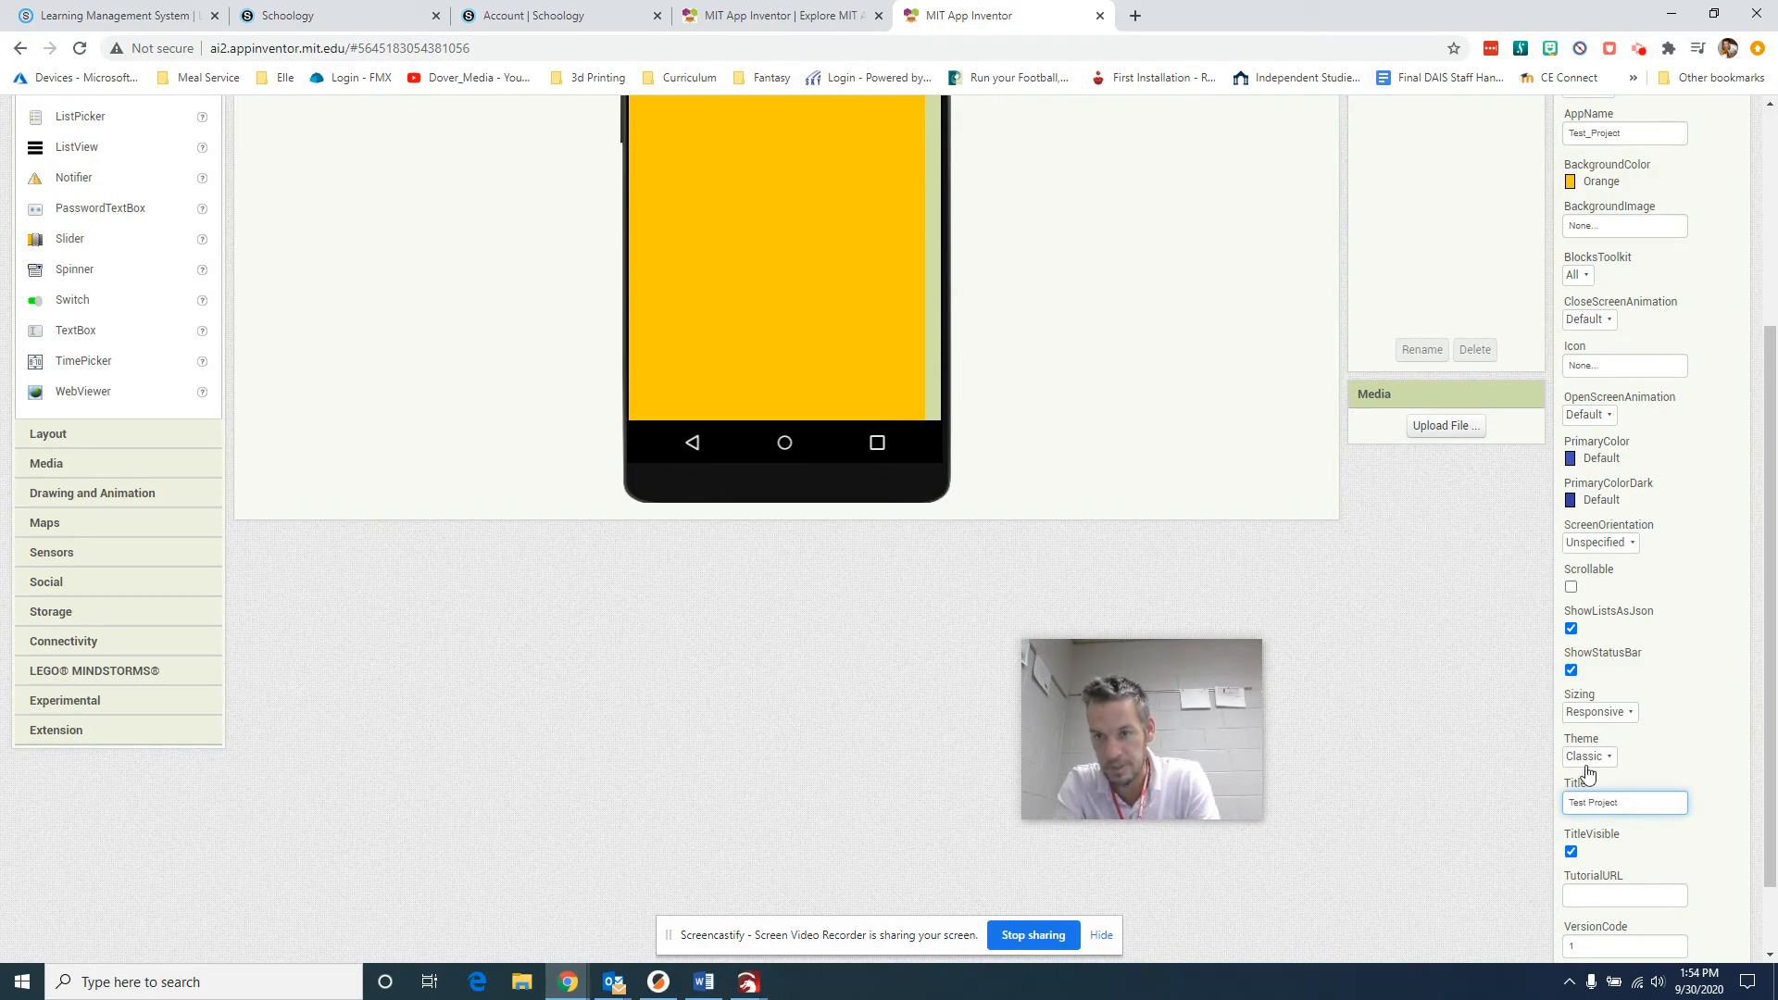
key(Return)
scroll(1642, 821, up, 4)
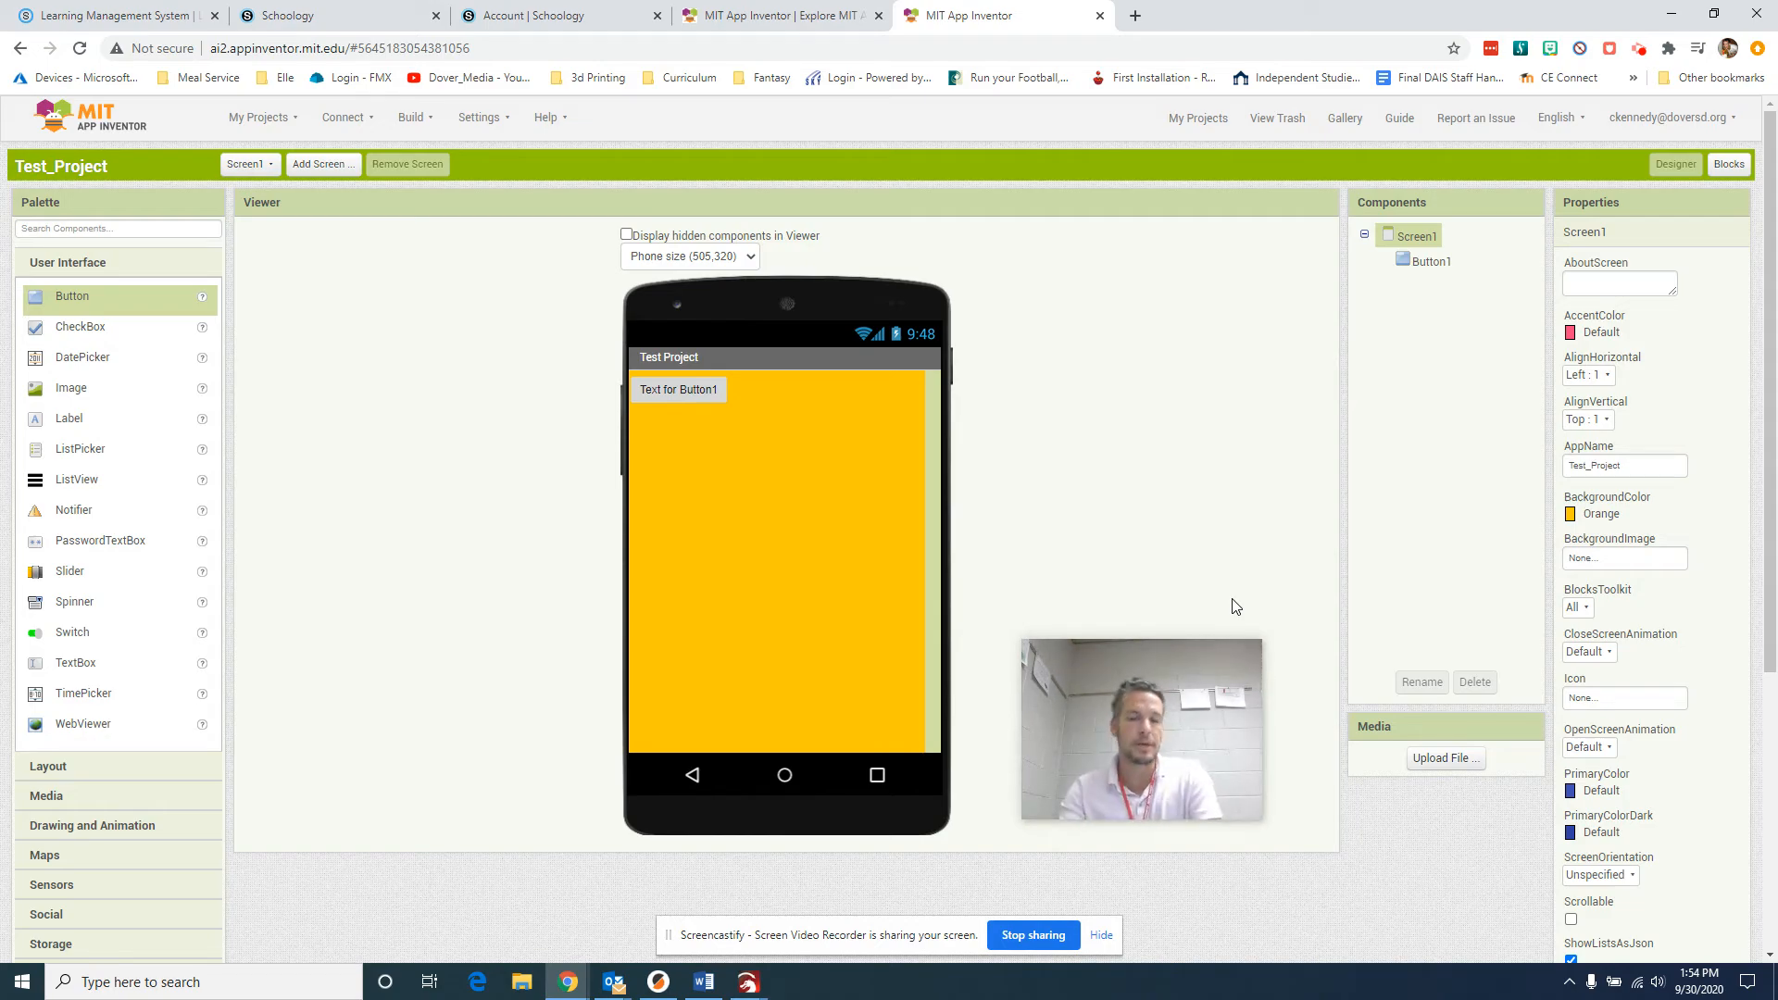
scroll(1630, 593, down, 5)
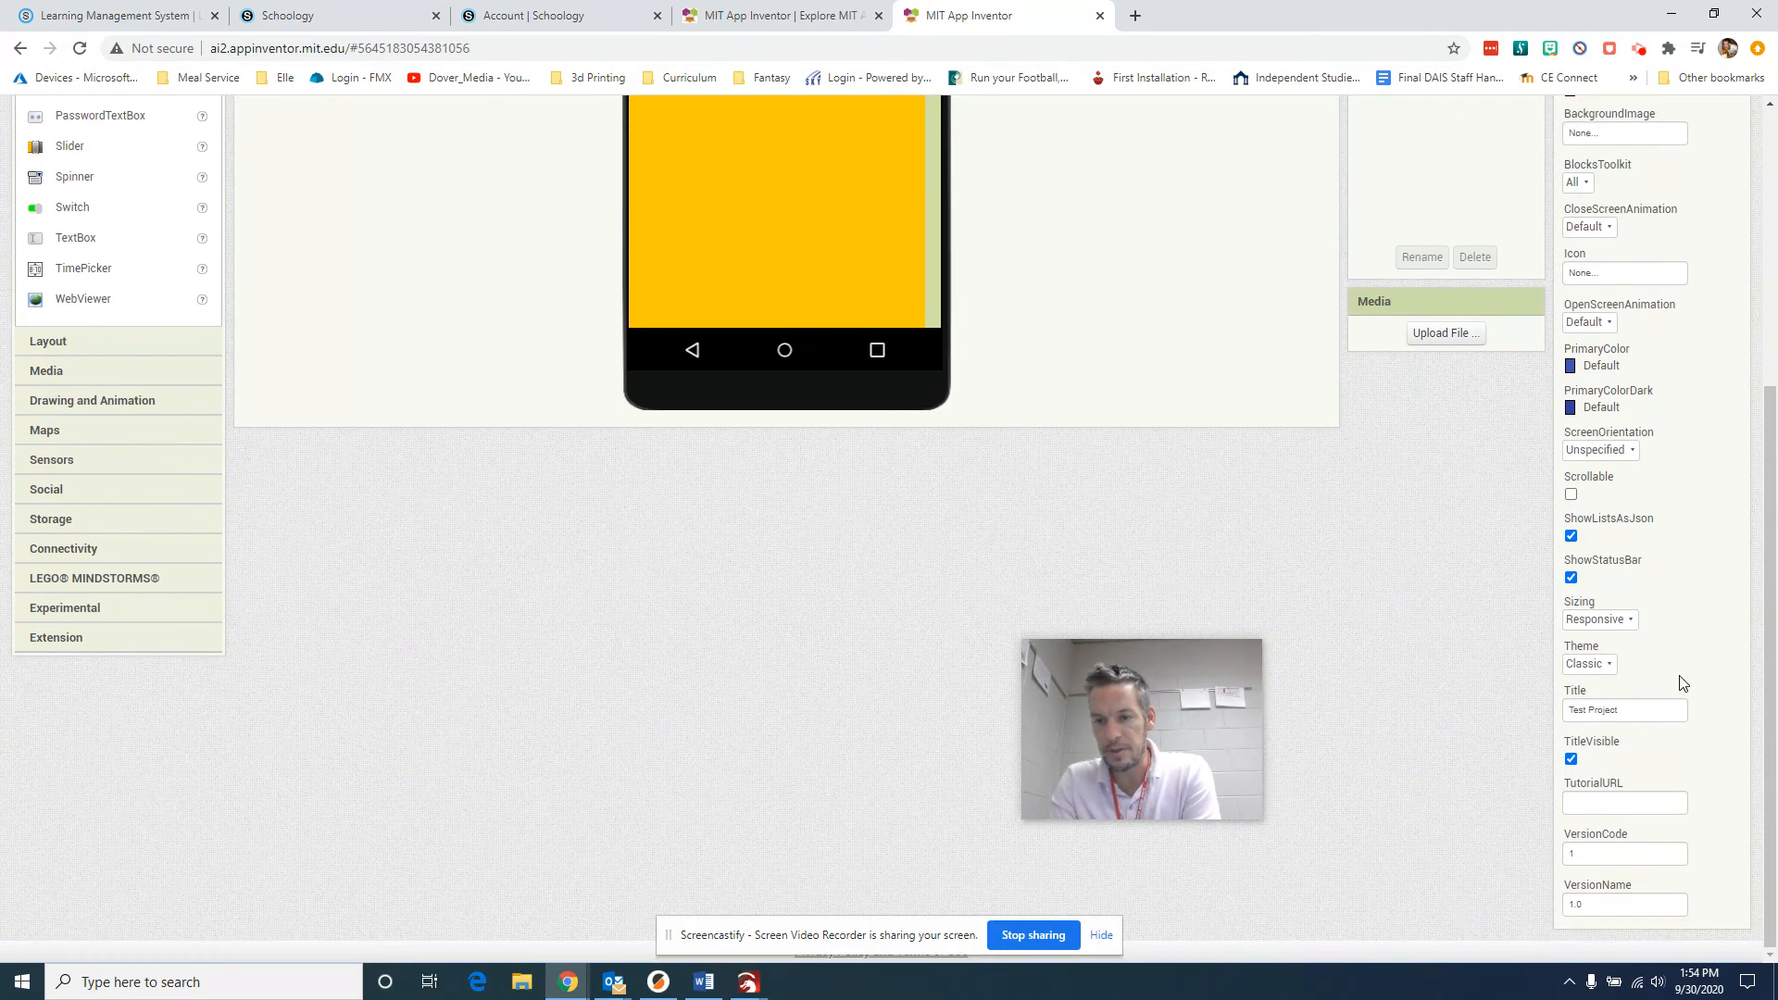
scroll(1677, 722, up, 5)
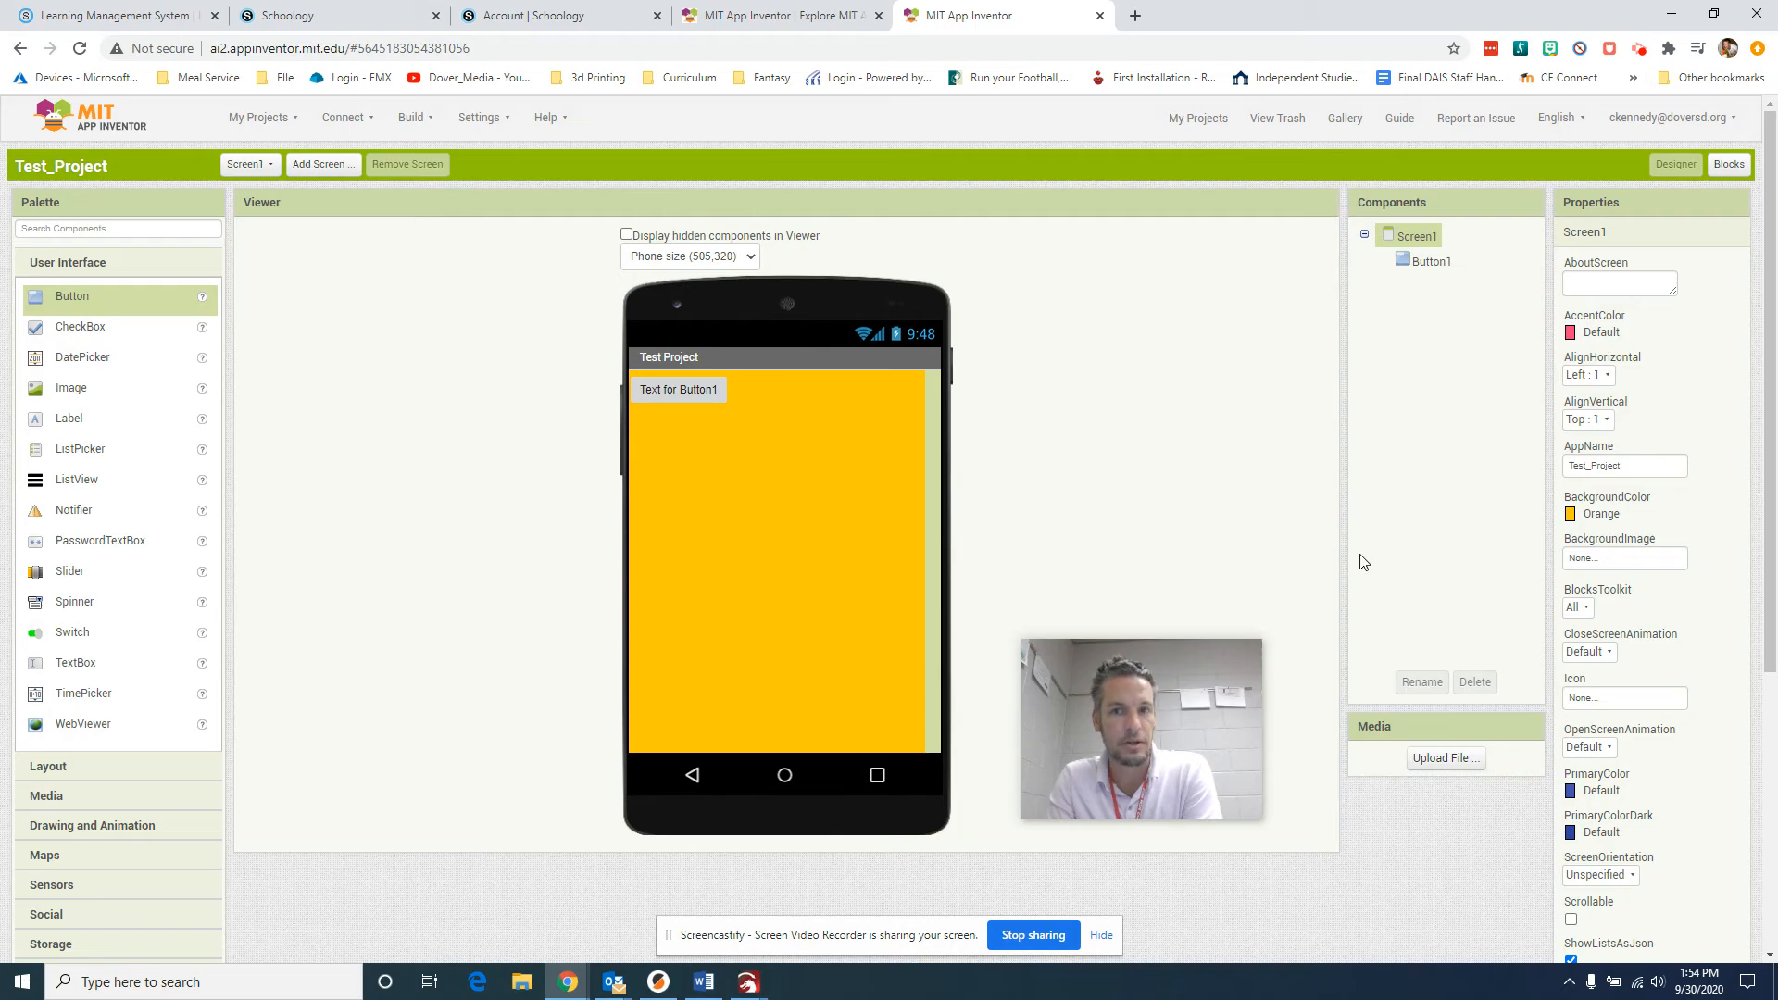
- Select Button1 in the component tree and set its background color to Blue
click(1431, 264)
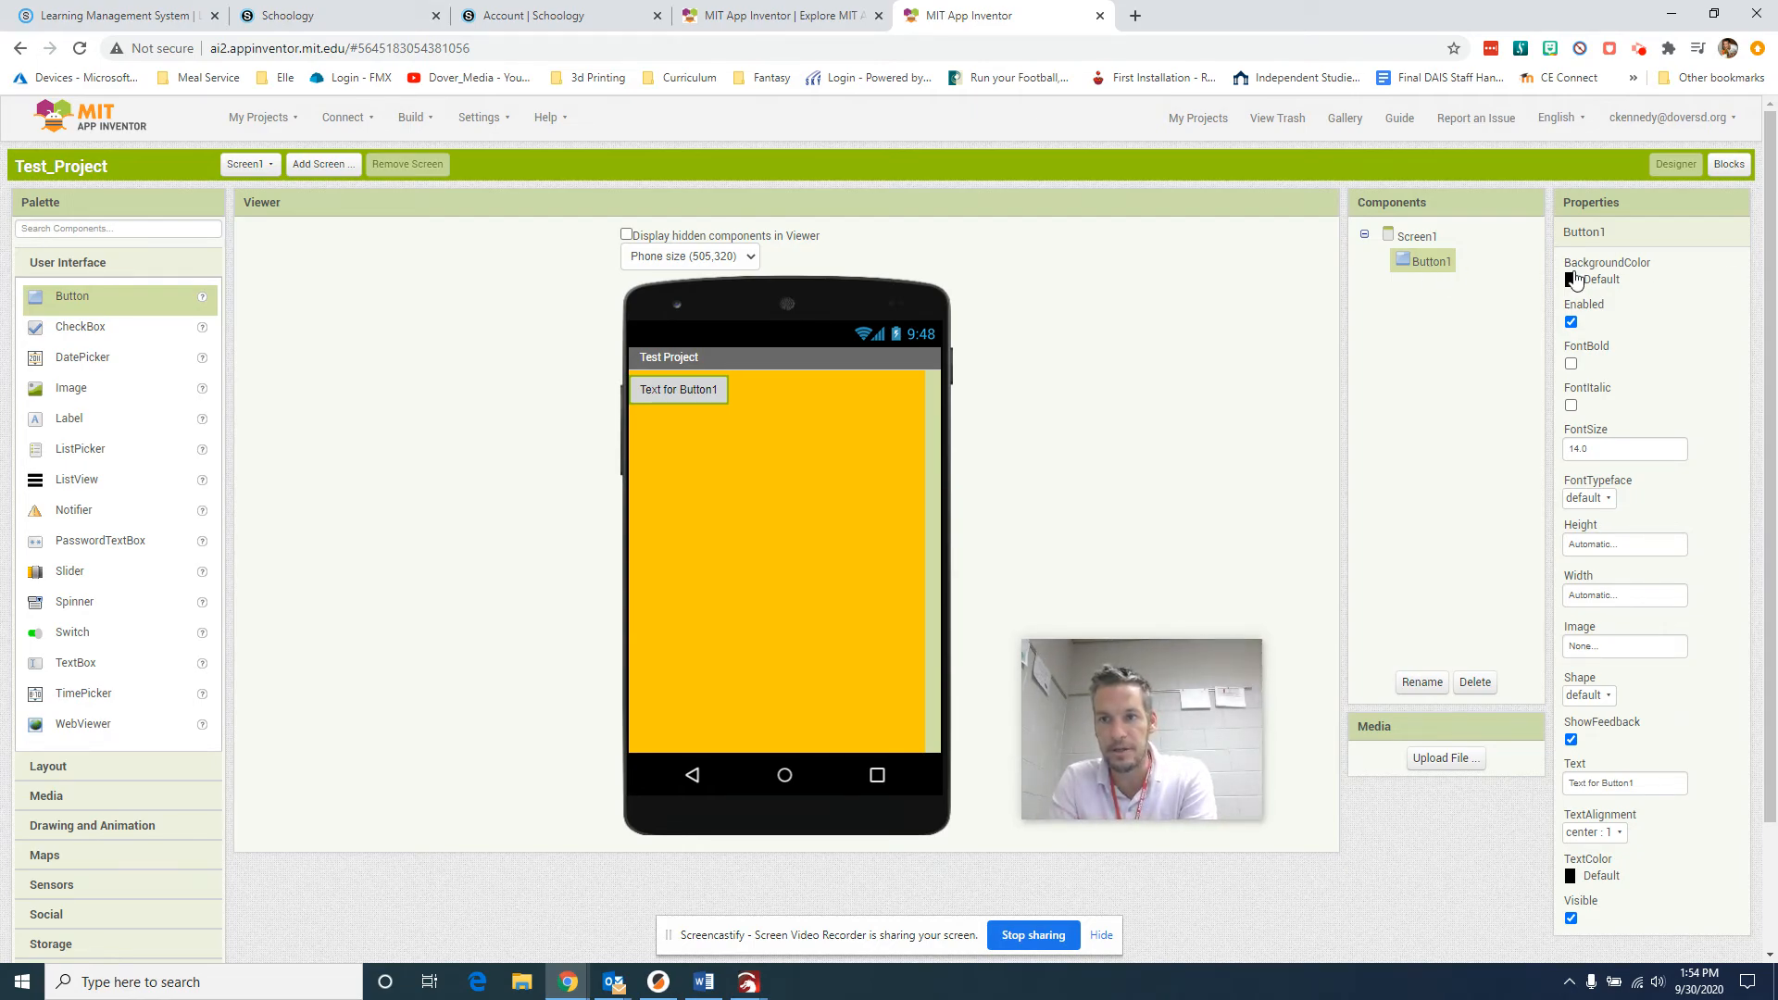
click(1571, 289)
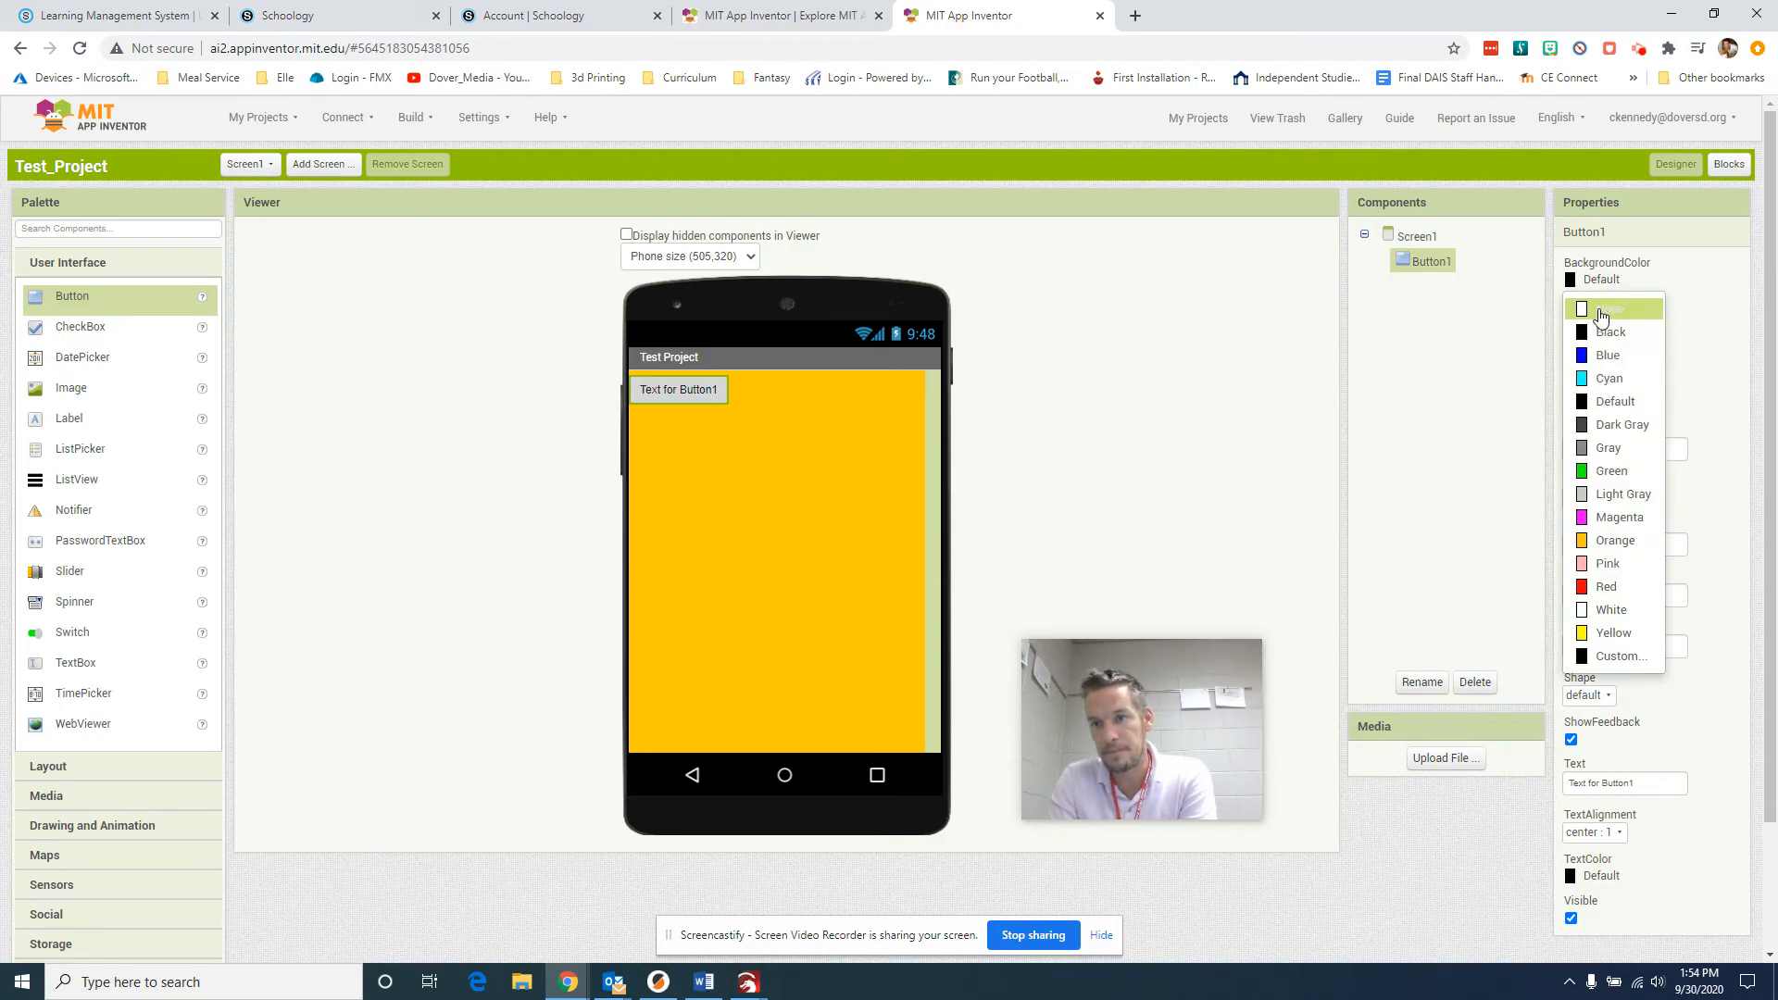
click(1611, 359)
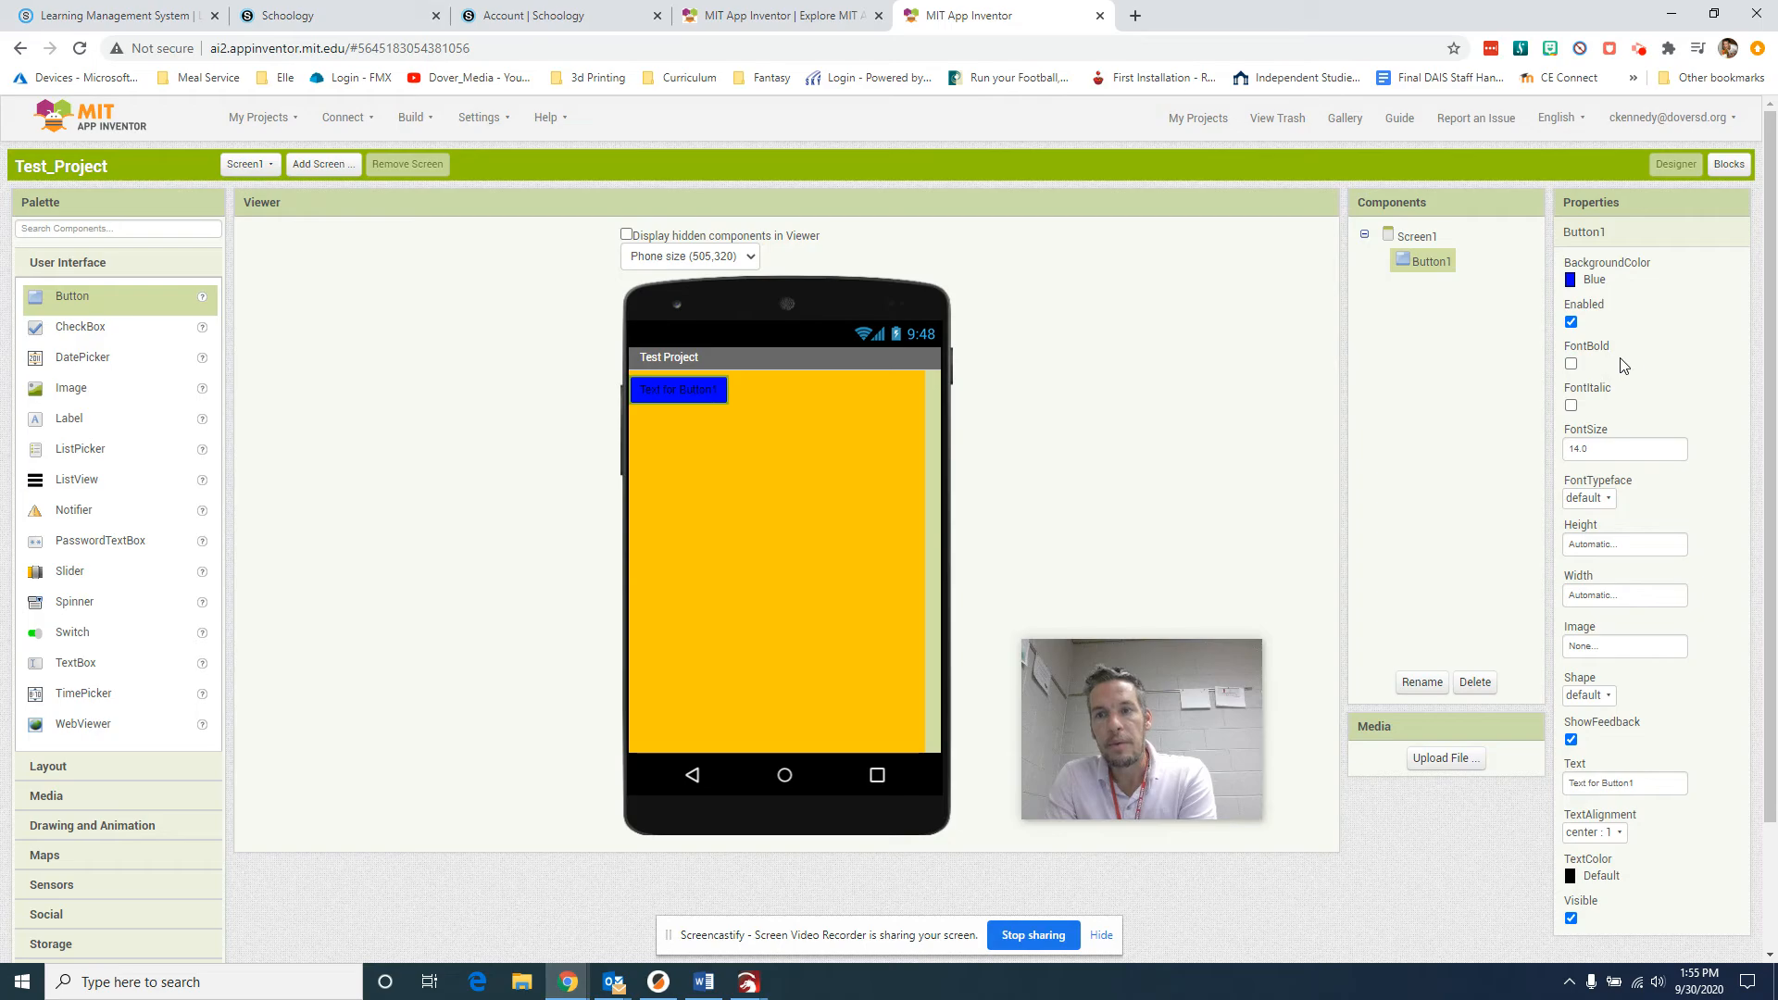
- Try bold and then italic on Button1's text, turning each option off again
click(1570, 364)
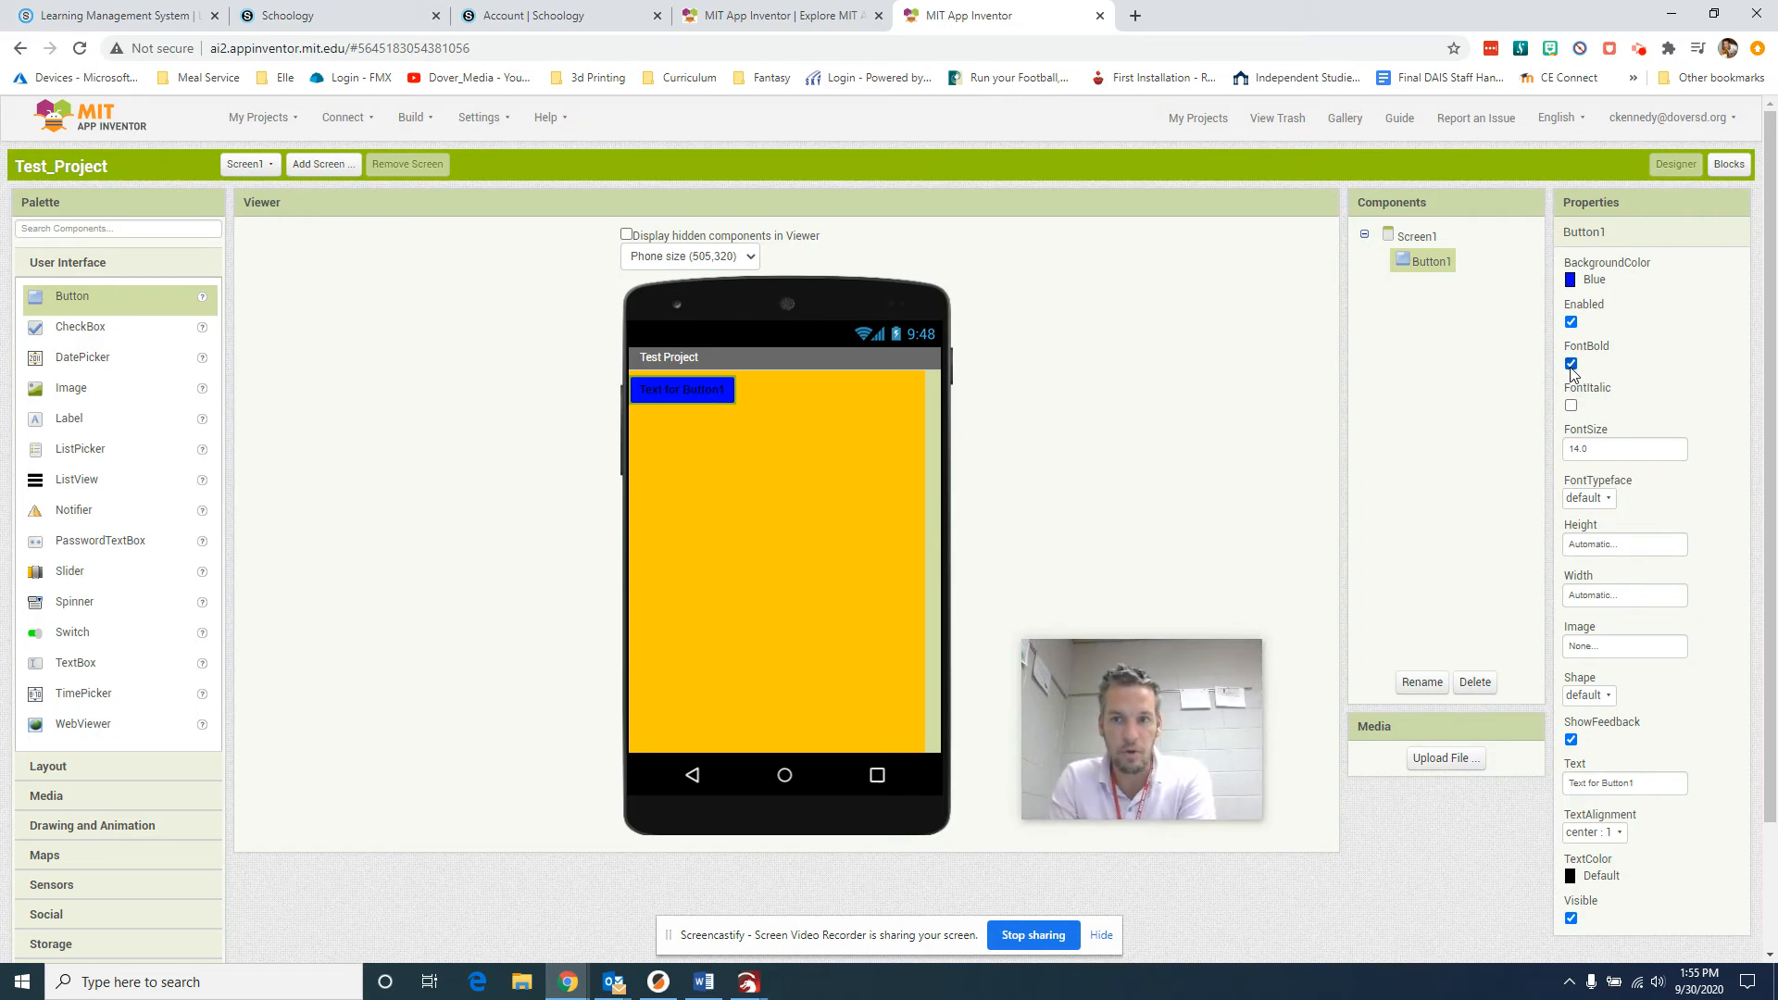
click(1571, 364)
click(1571, 406)
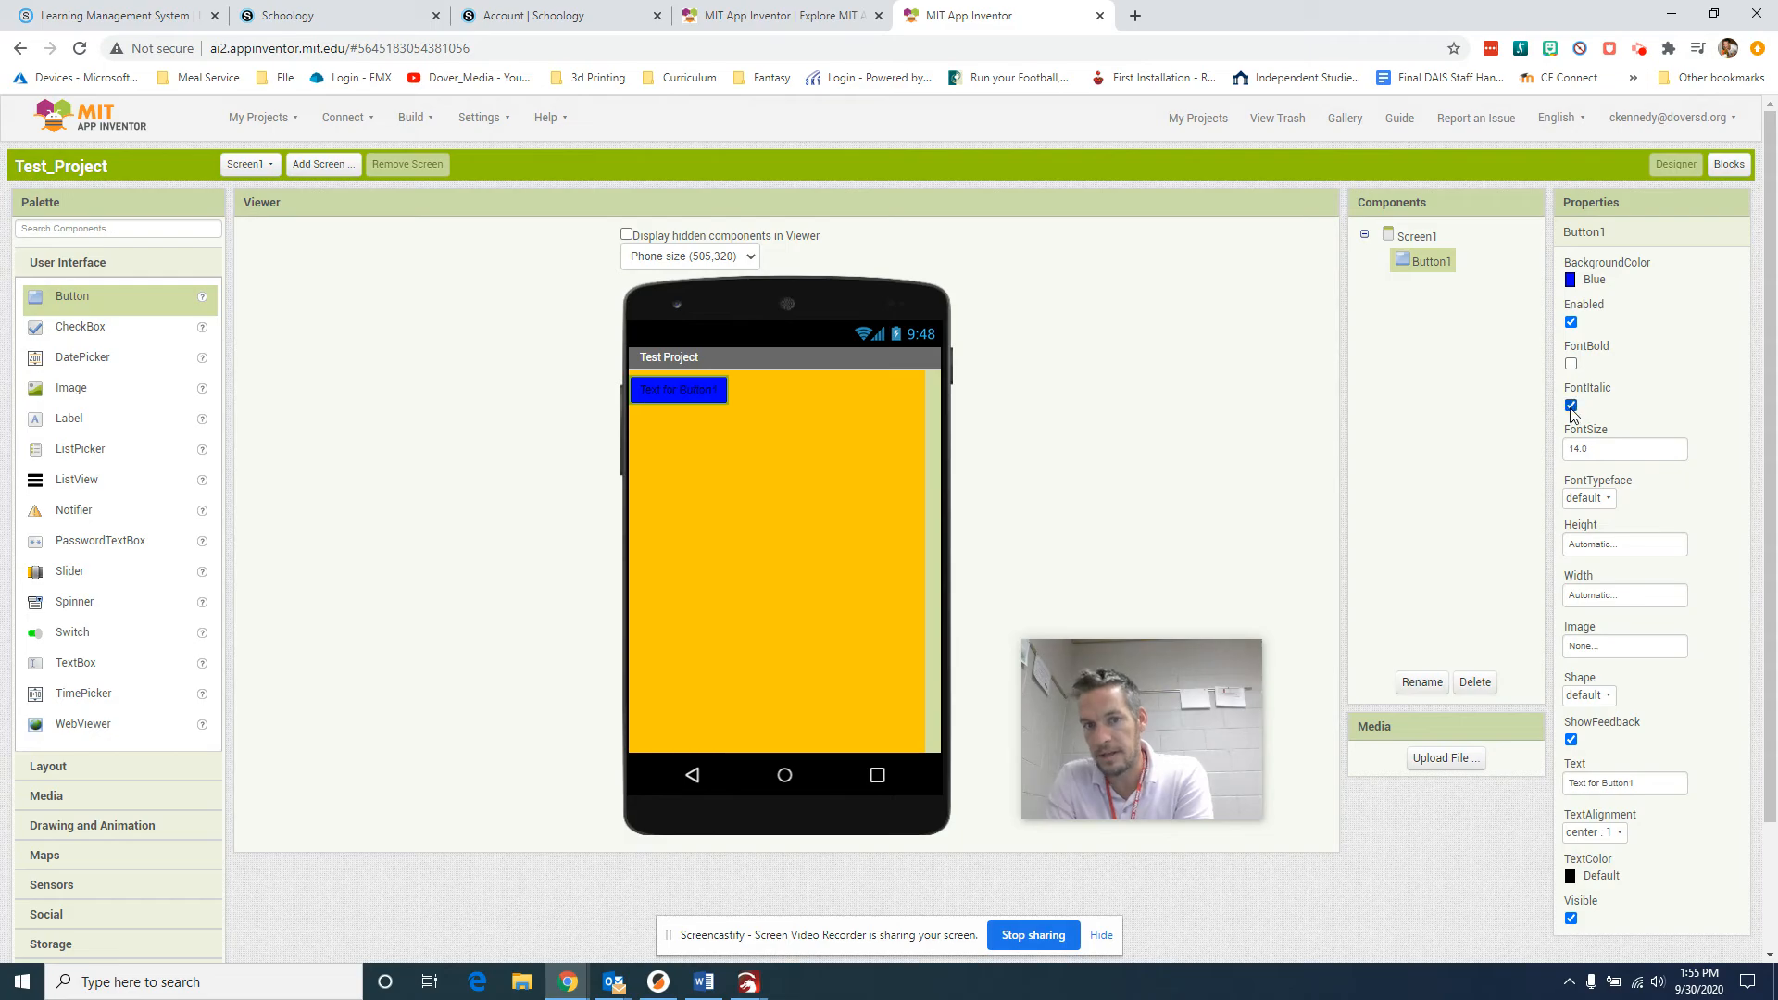
click(1570, 406)
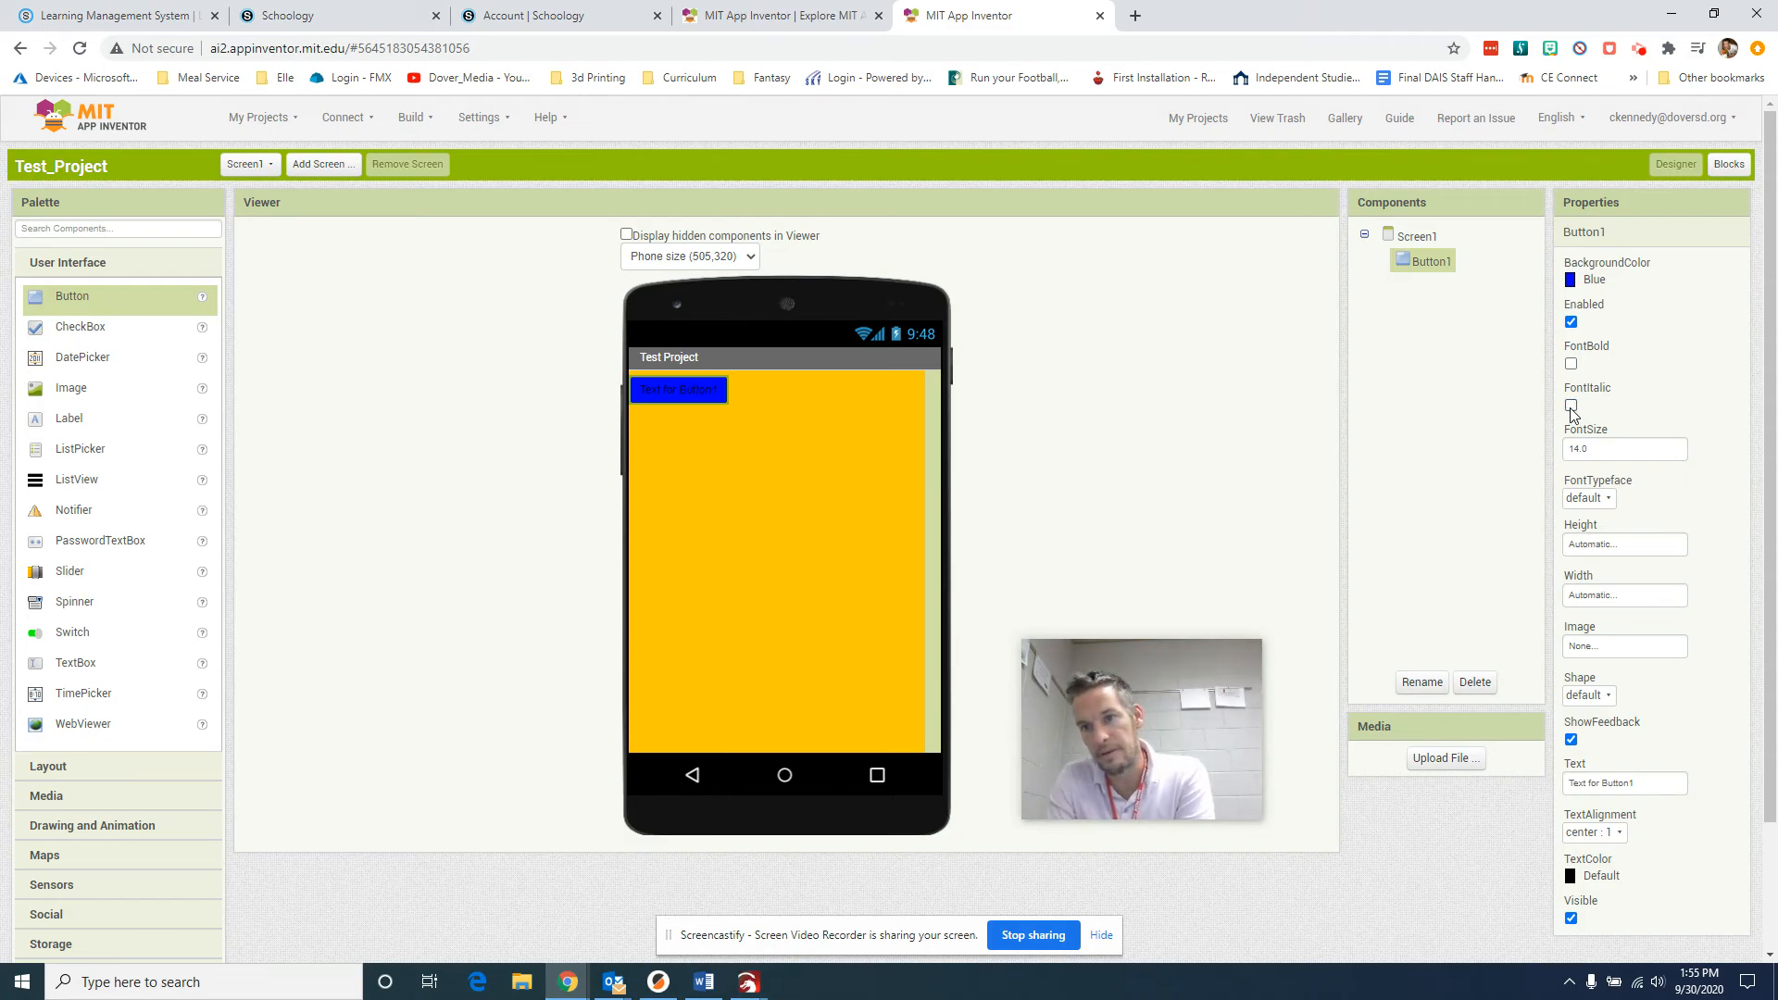
- Try a font size of 50 and then 100 for Button1's text
click(1649, 451)
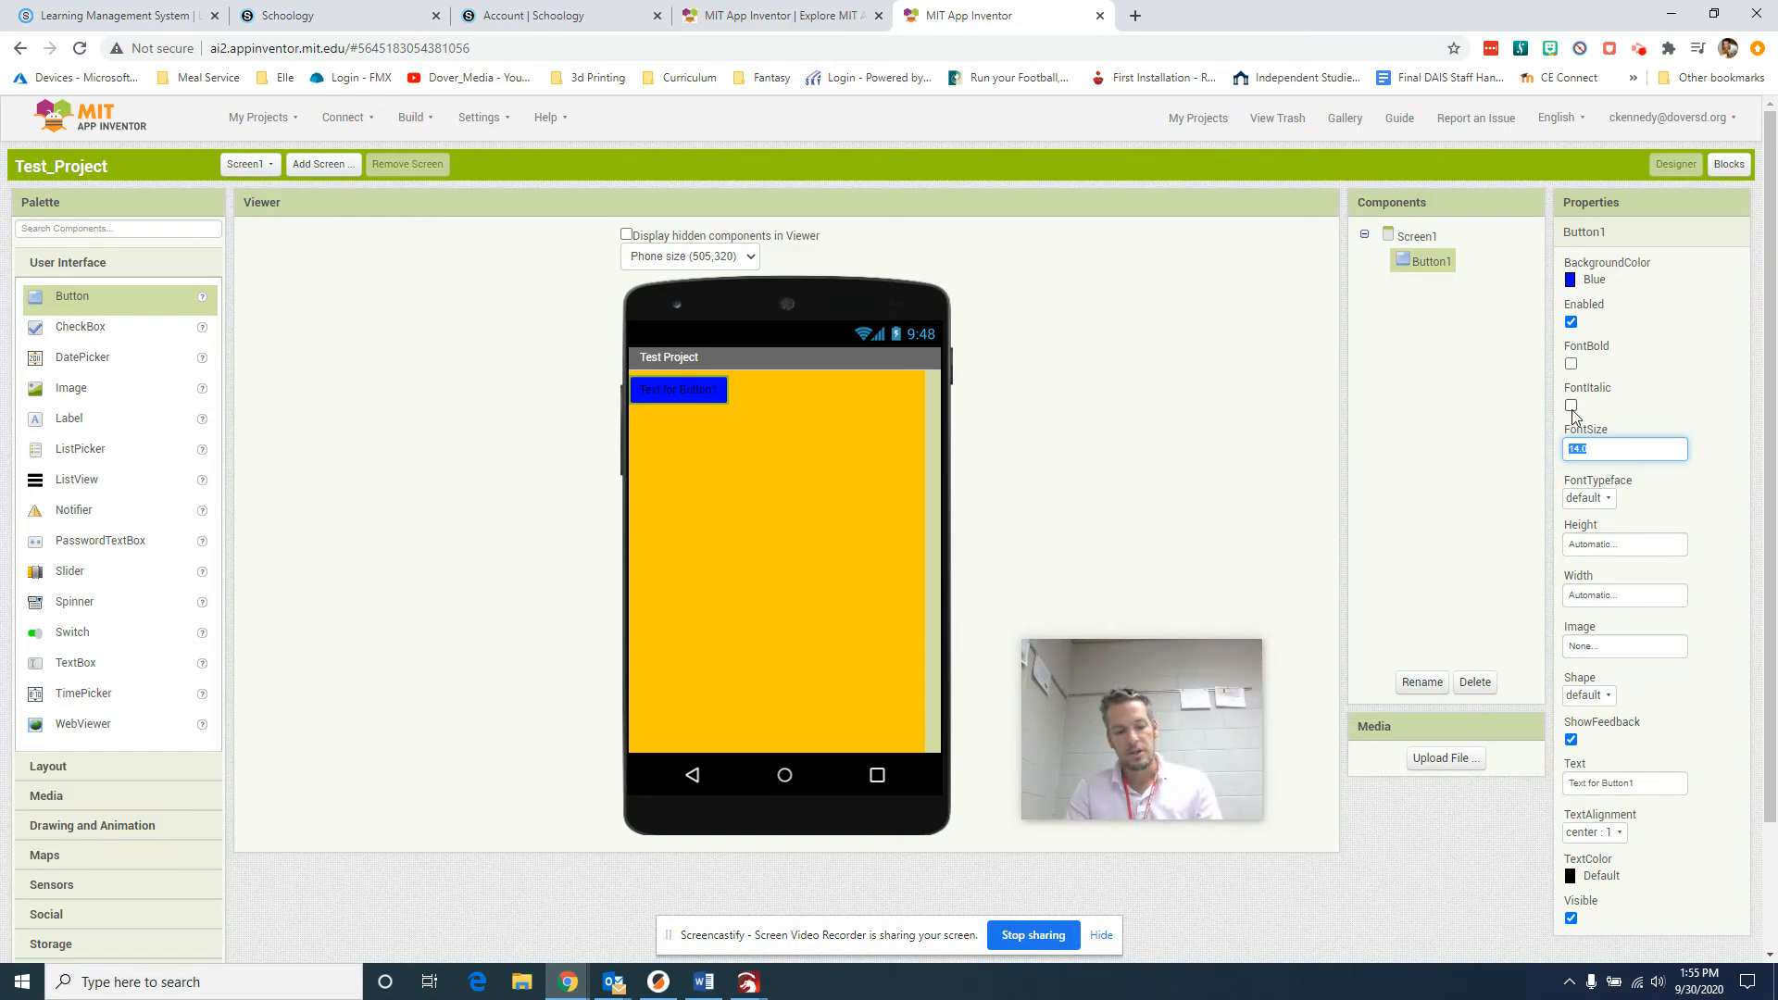
text(80)
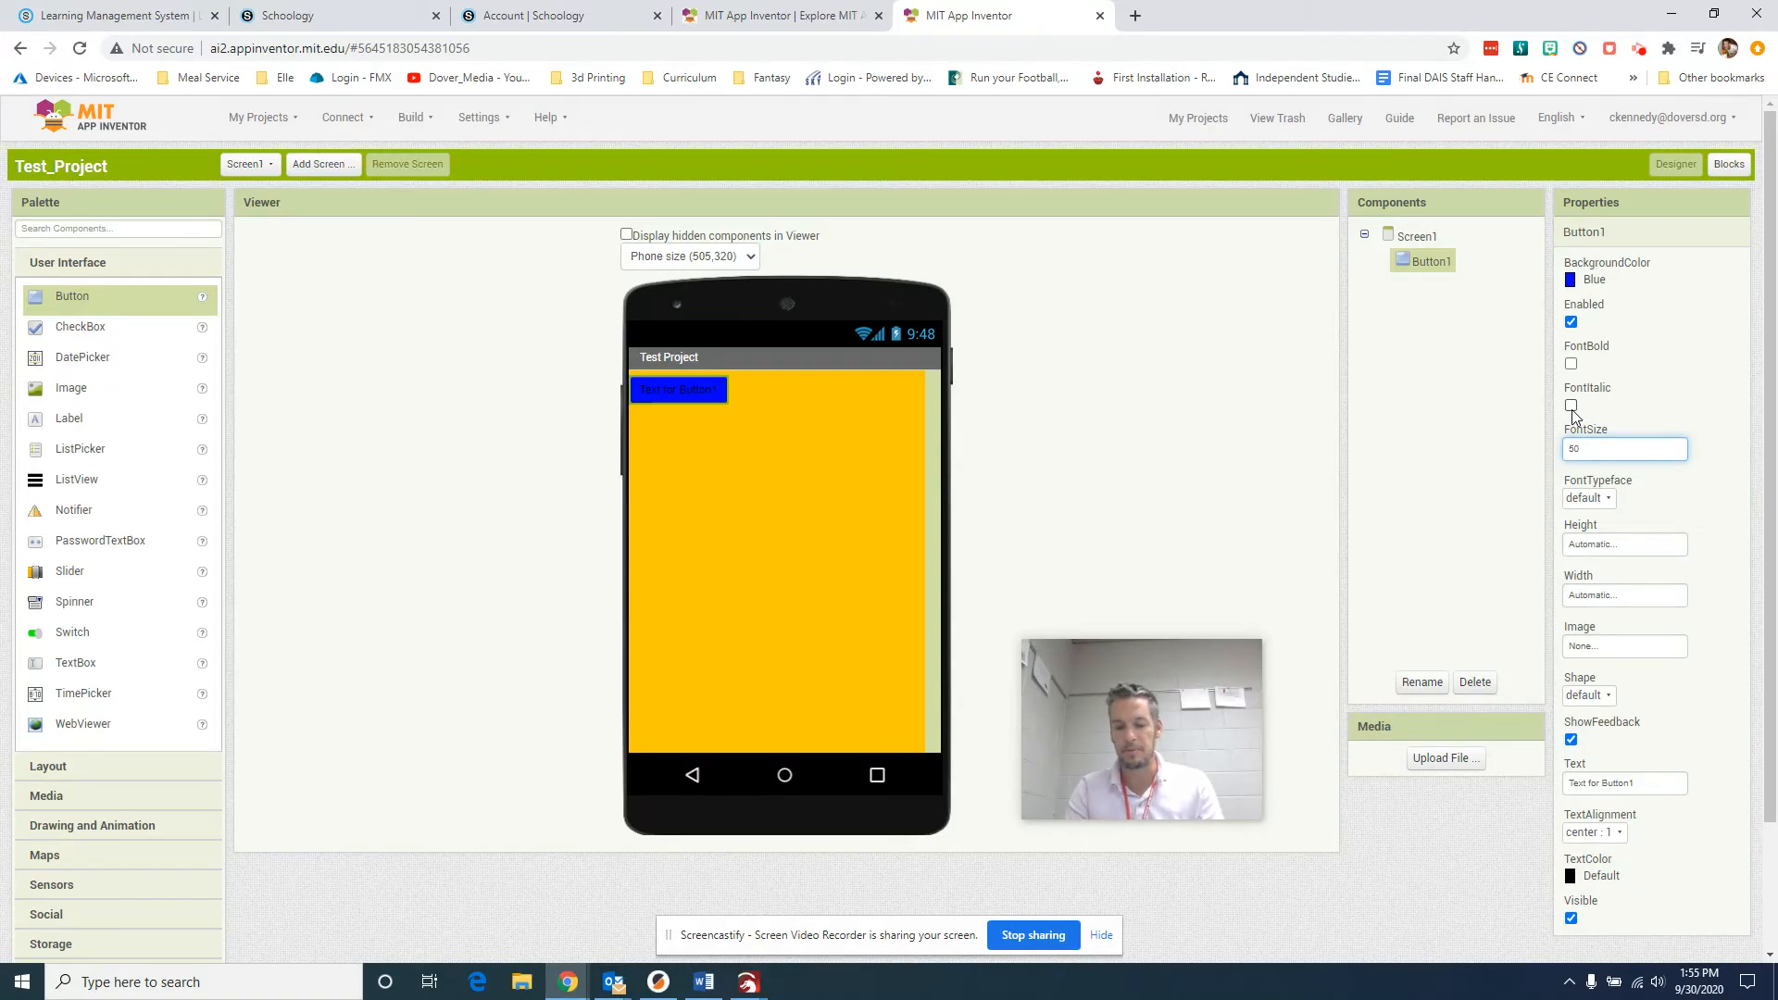
key(Return)
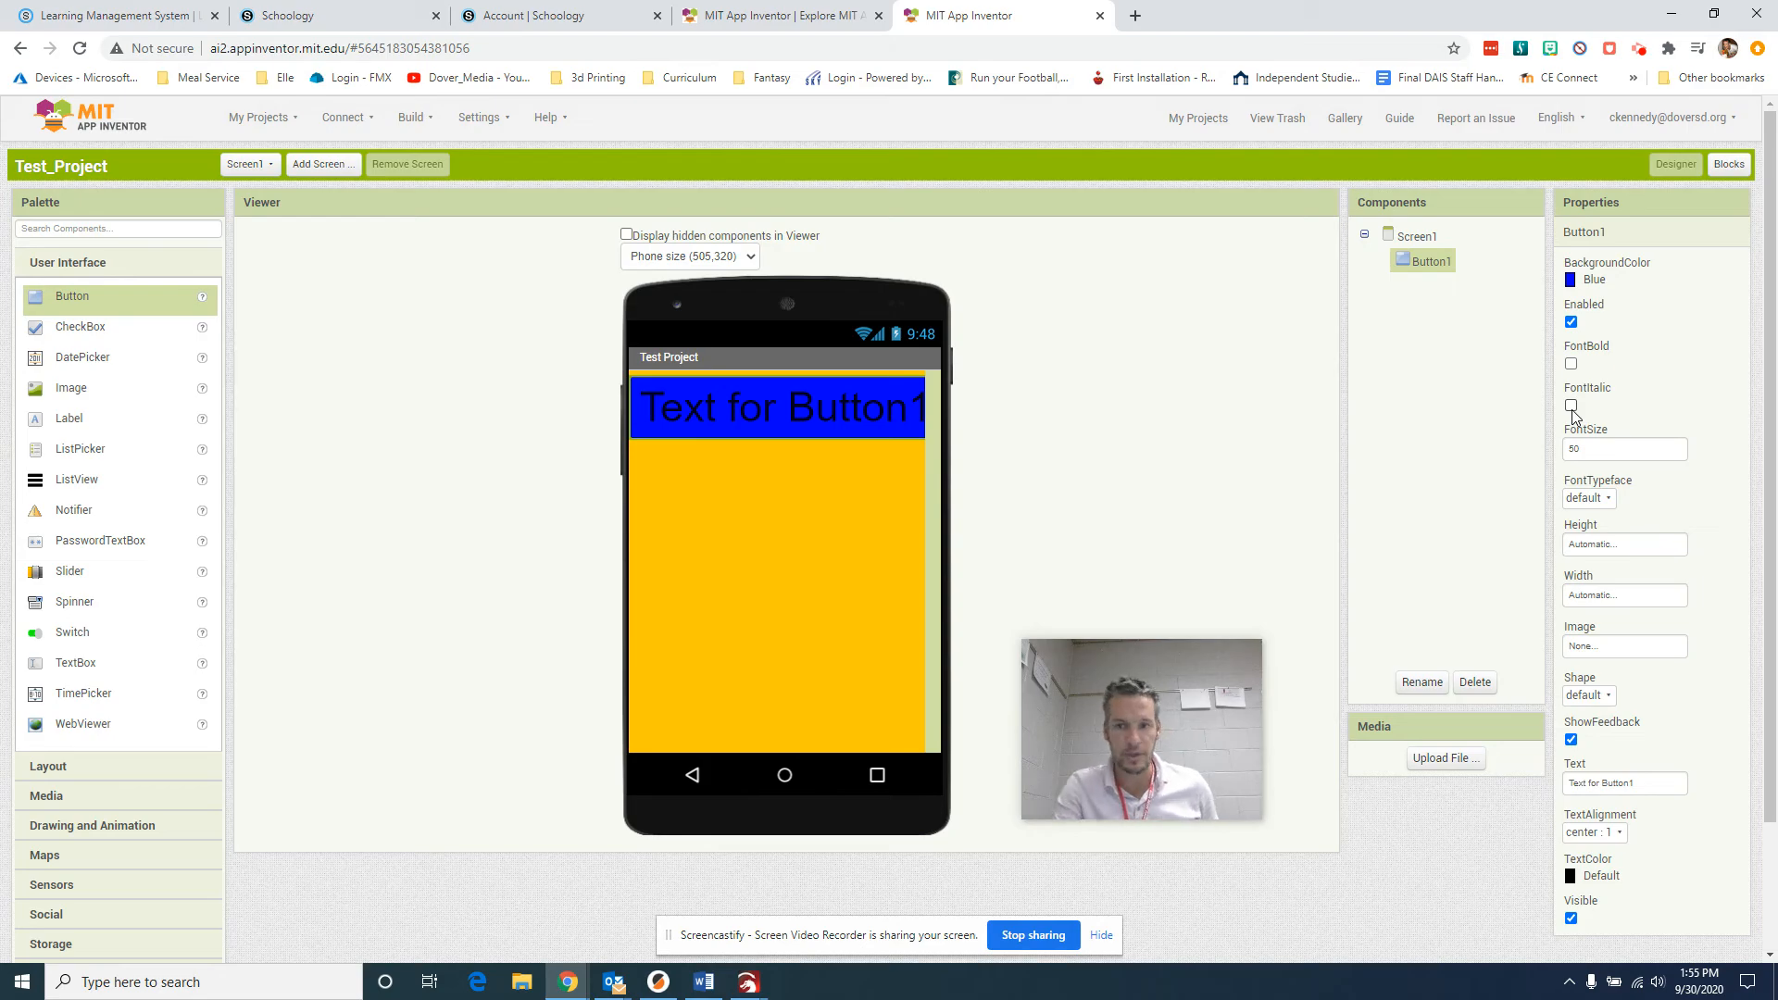
double_click(1582, 444)
key(BackSpace)
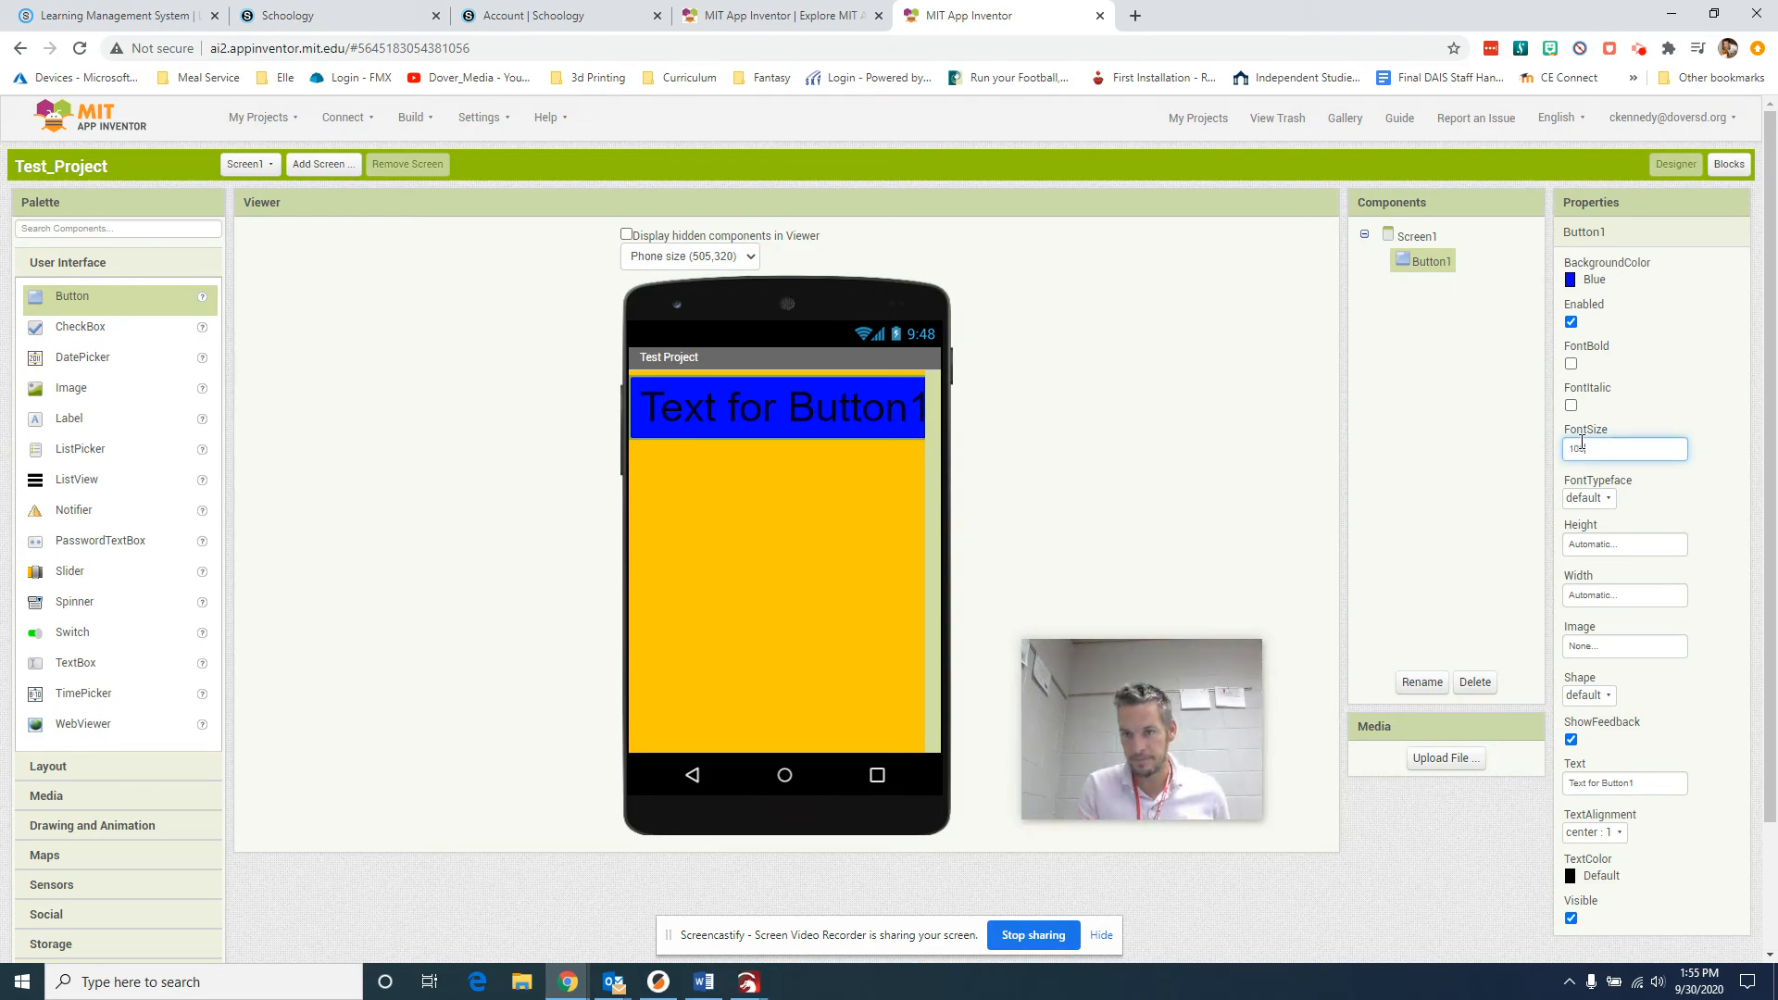
text(100)
key(Return)
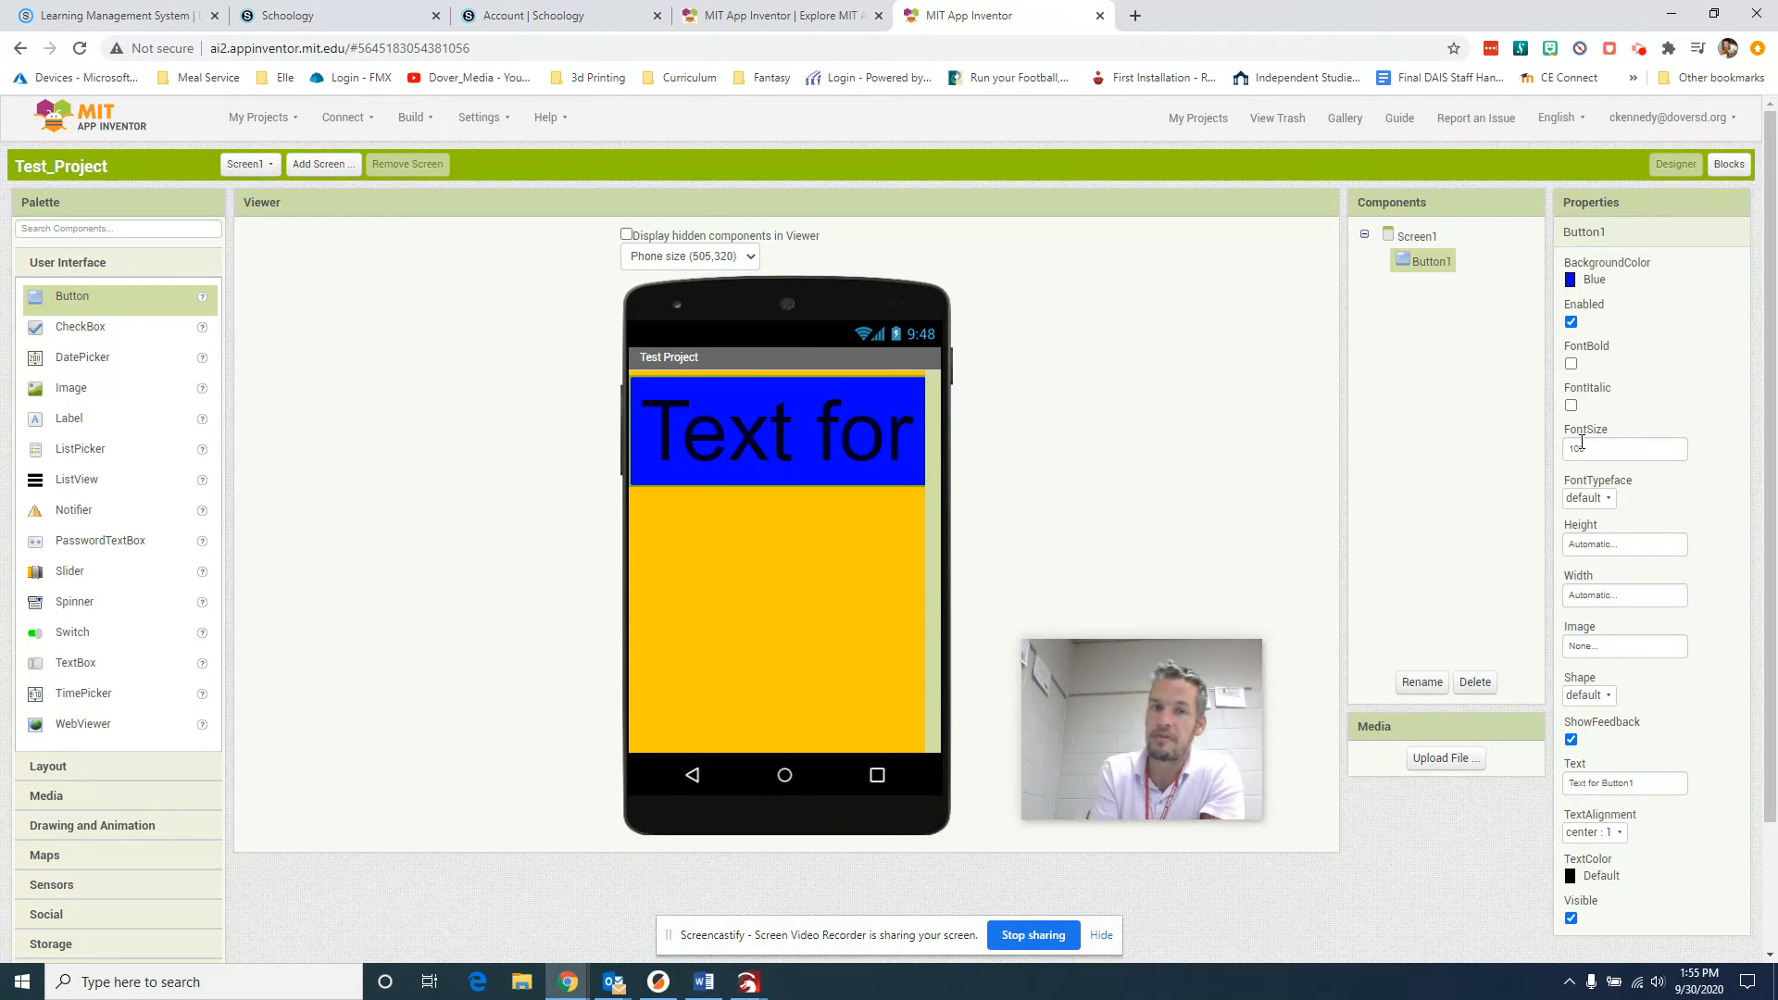
- Set Button1's font size to 20
click(1594, 453)
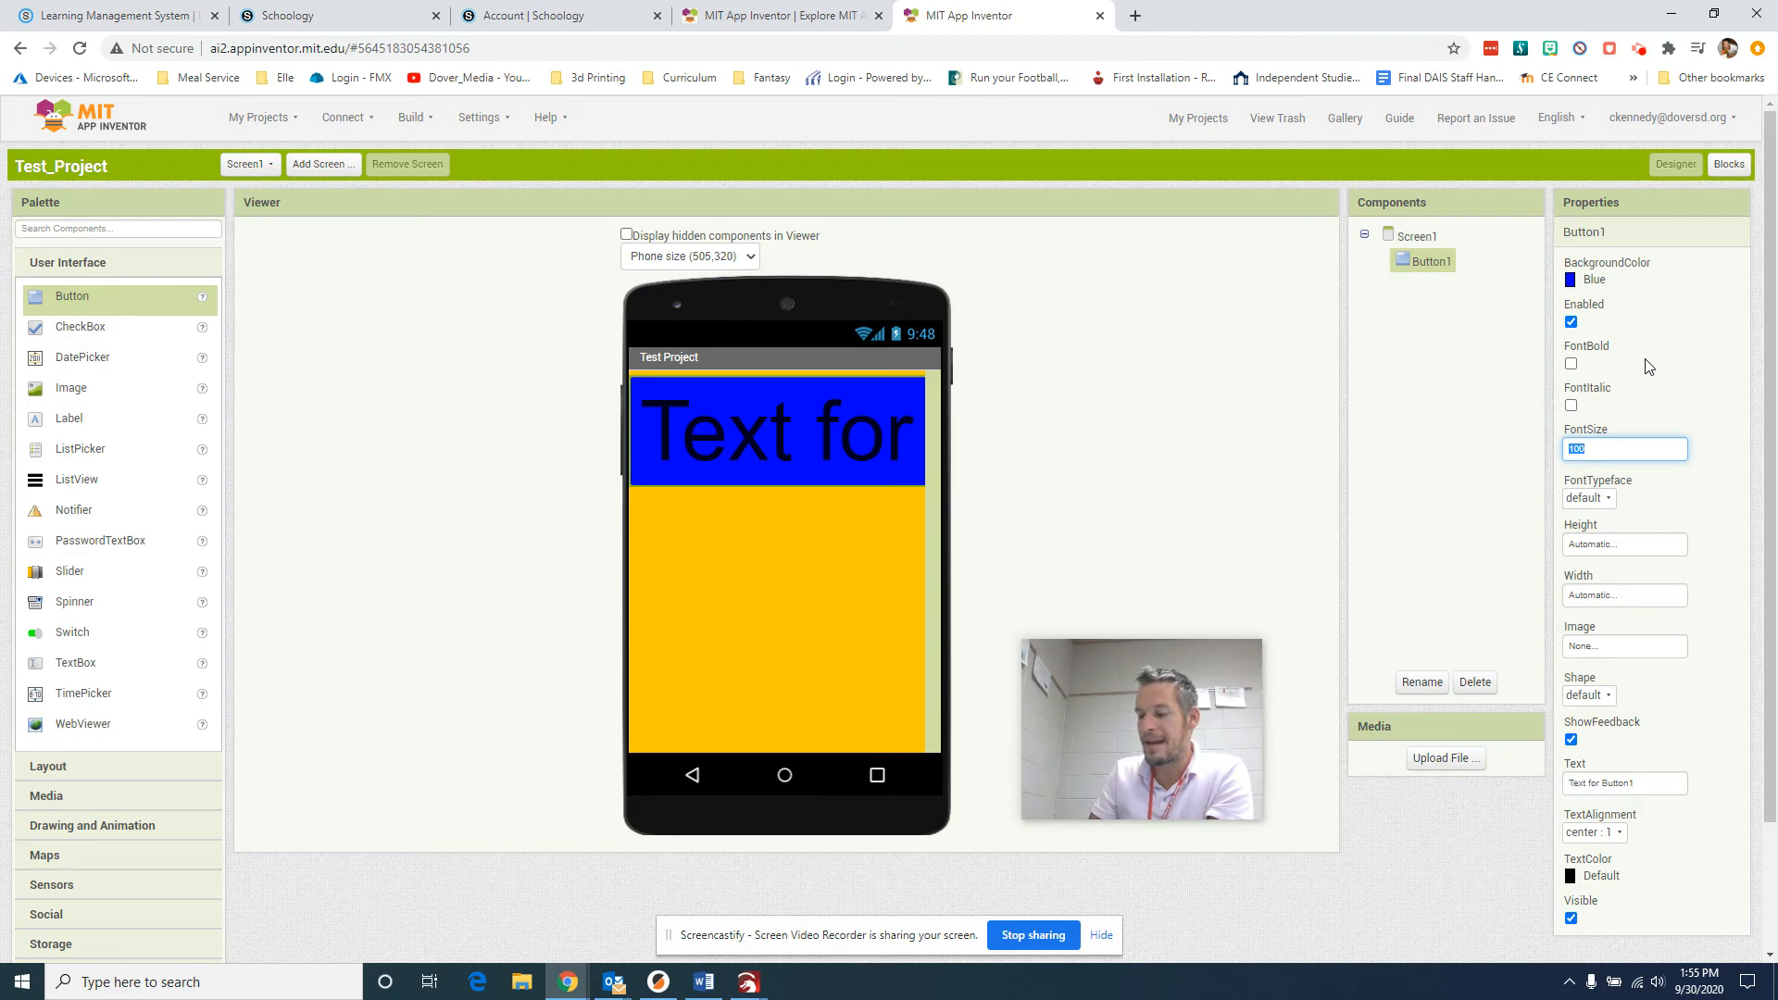
text(1)
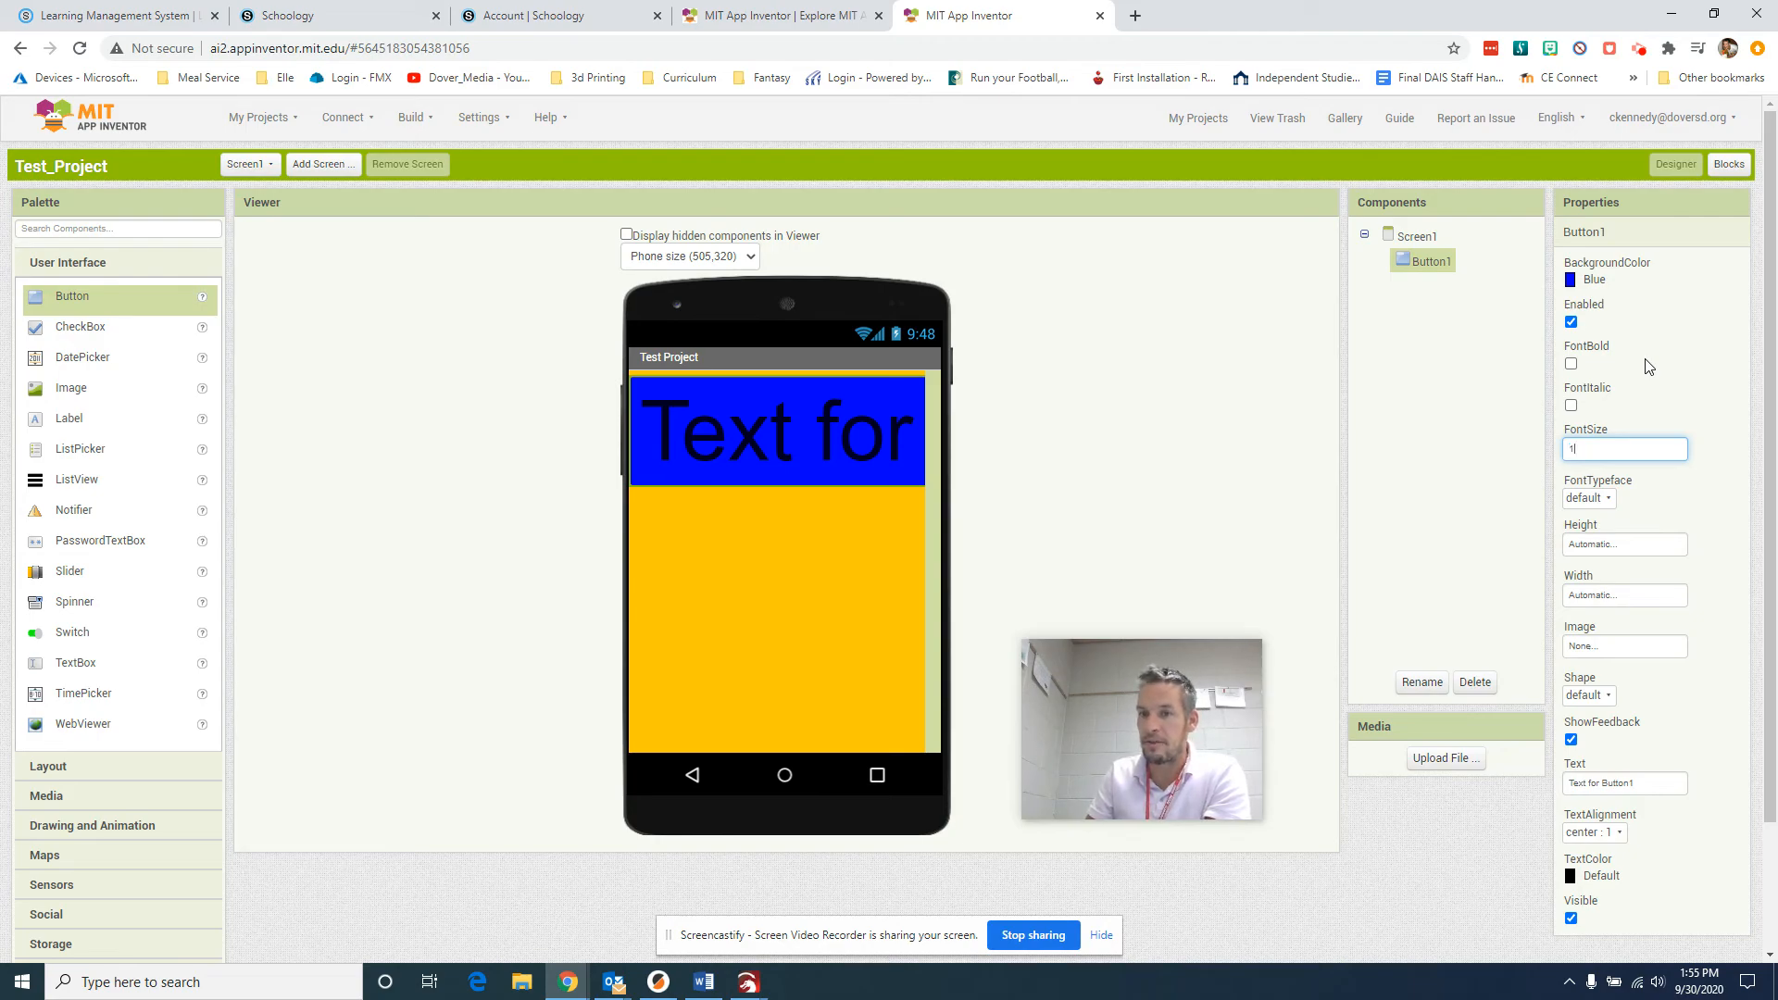
text(0)
key(Return)
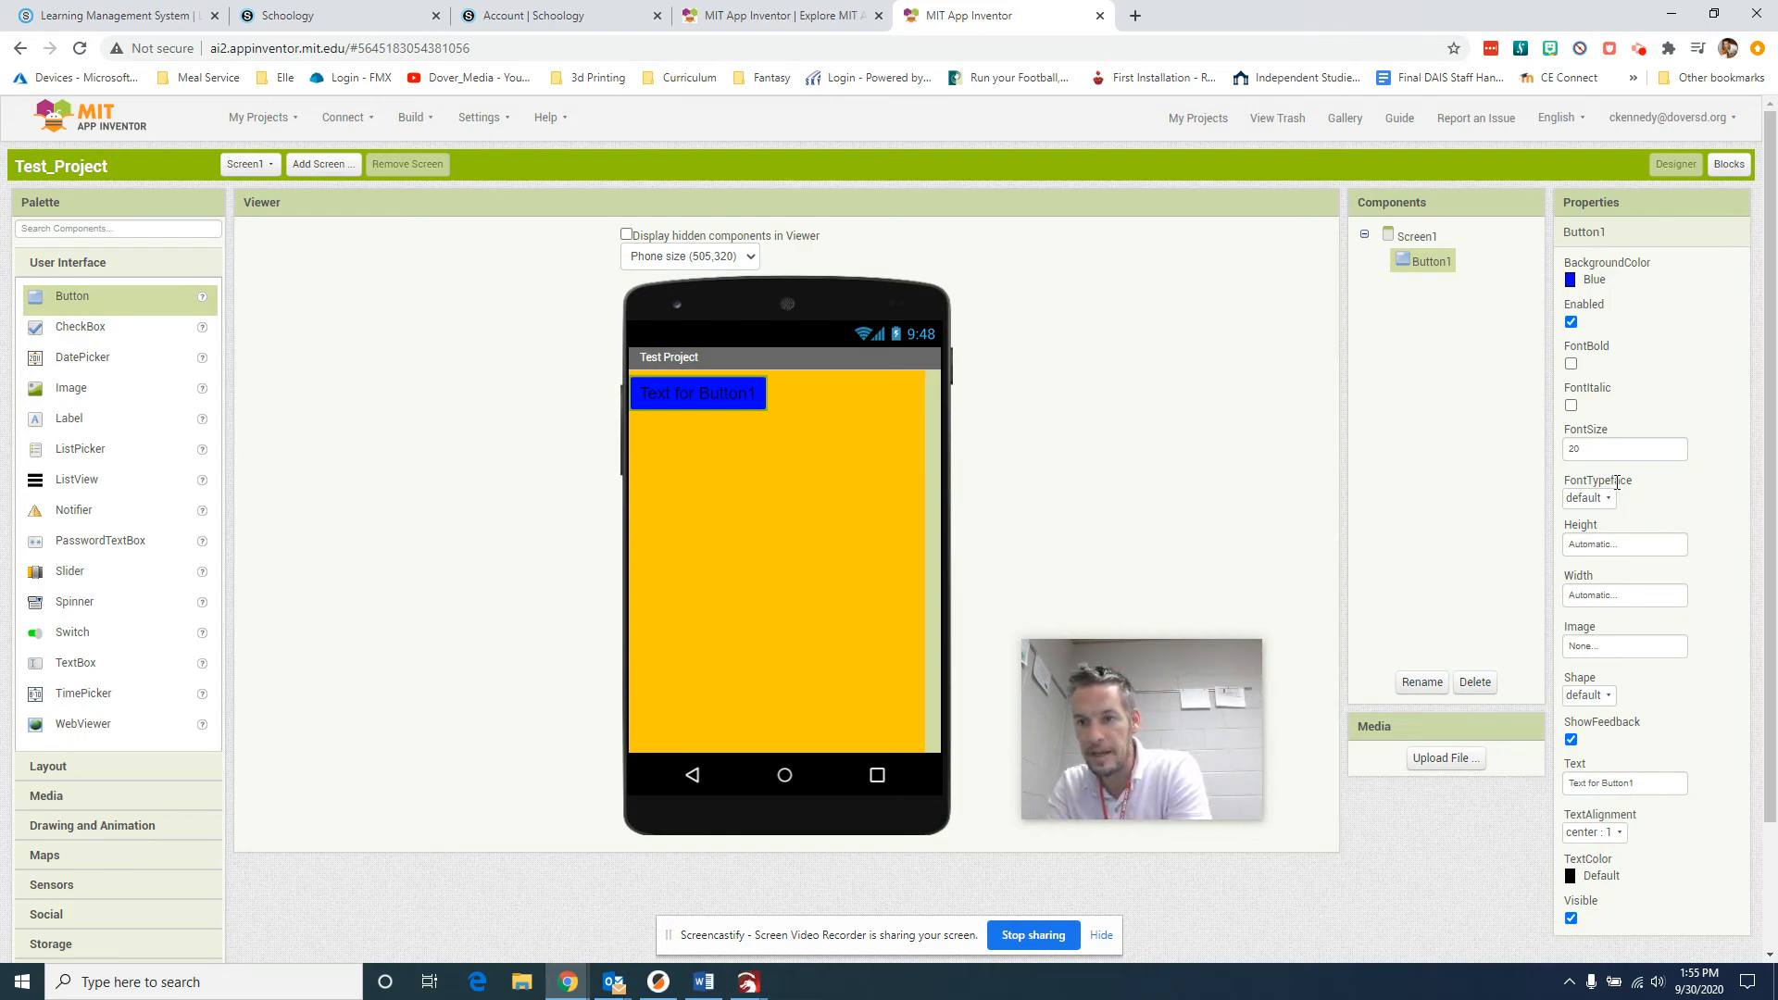
- Try the sans serif, serif and monospace typefaces on Button1 and settle on sans serif
click(1612, 499)
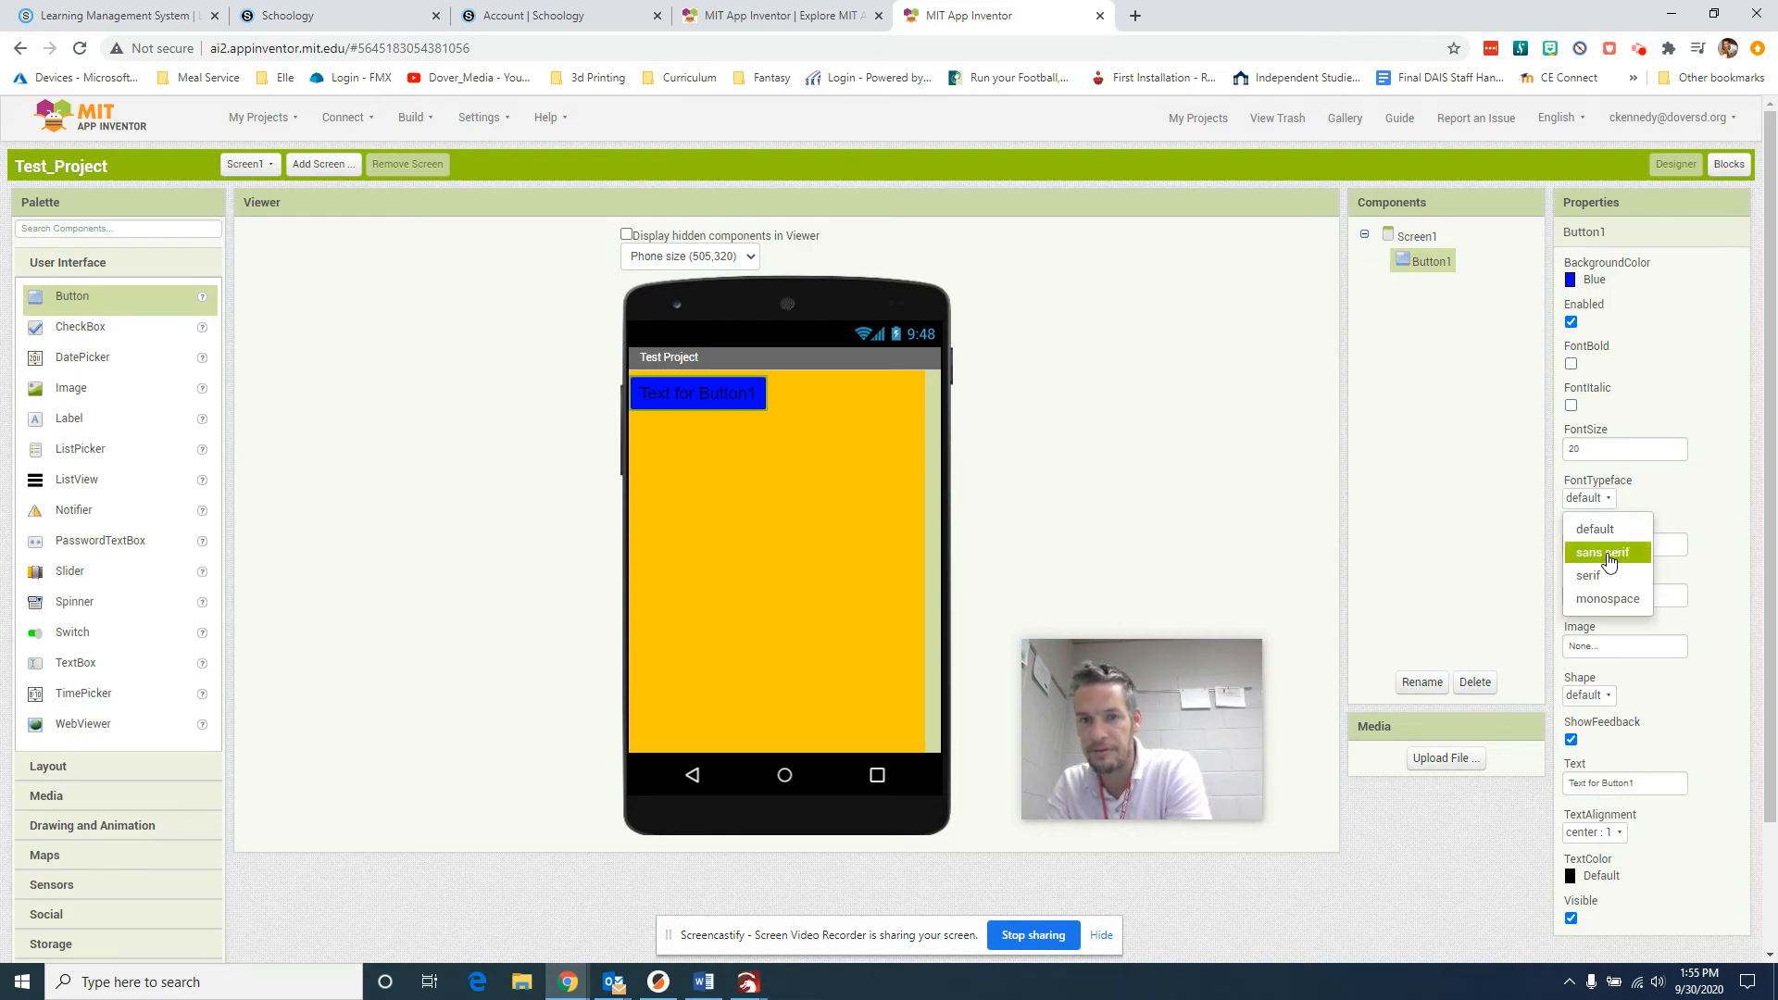
click(1602, 553)
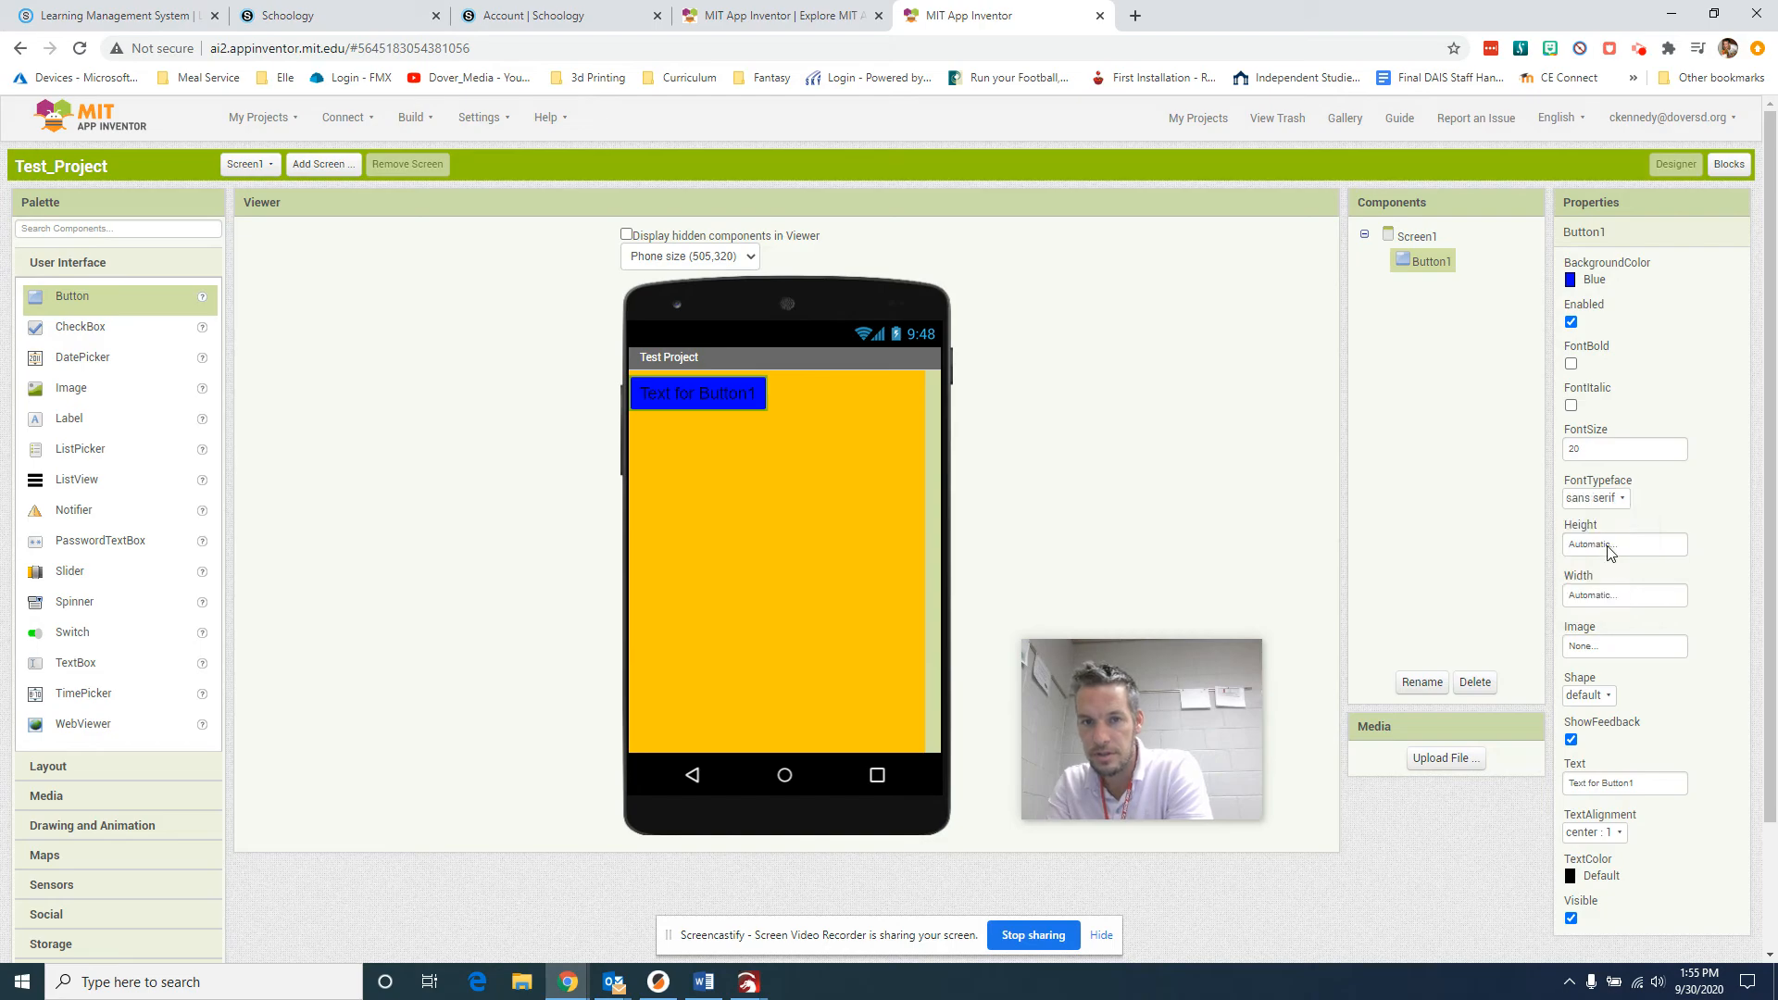
click(1612, 500)
click(1612, 576)
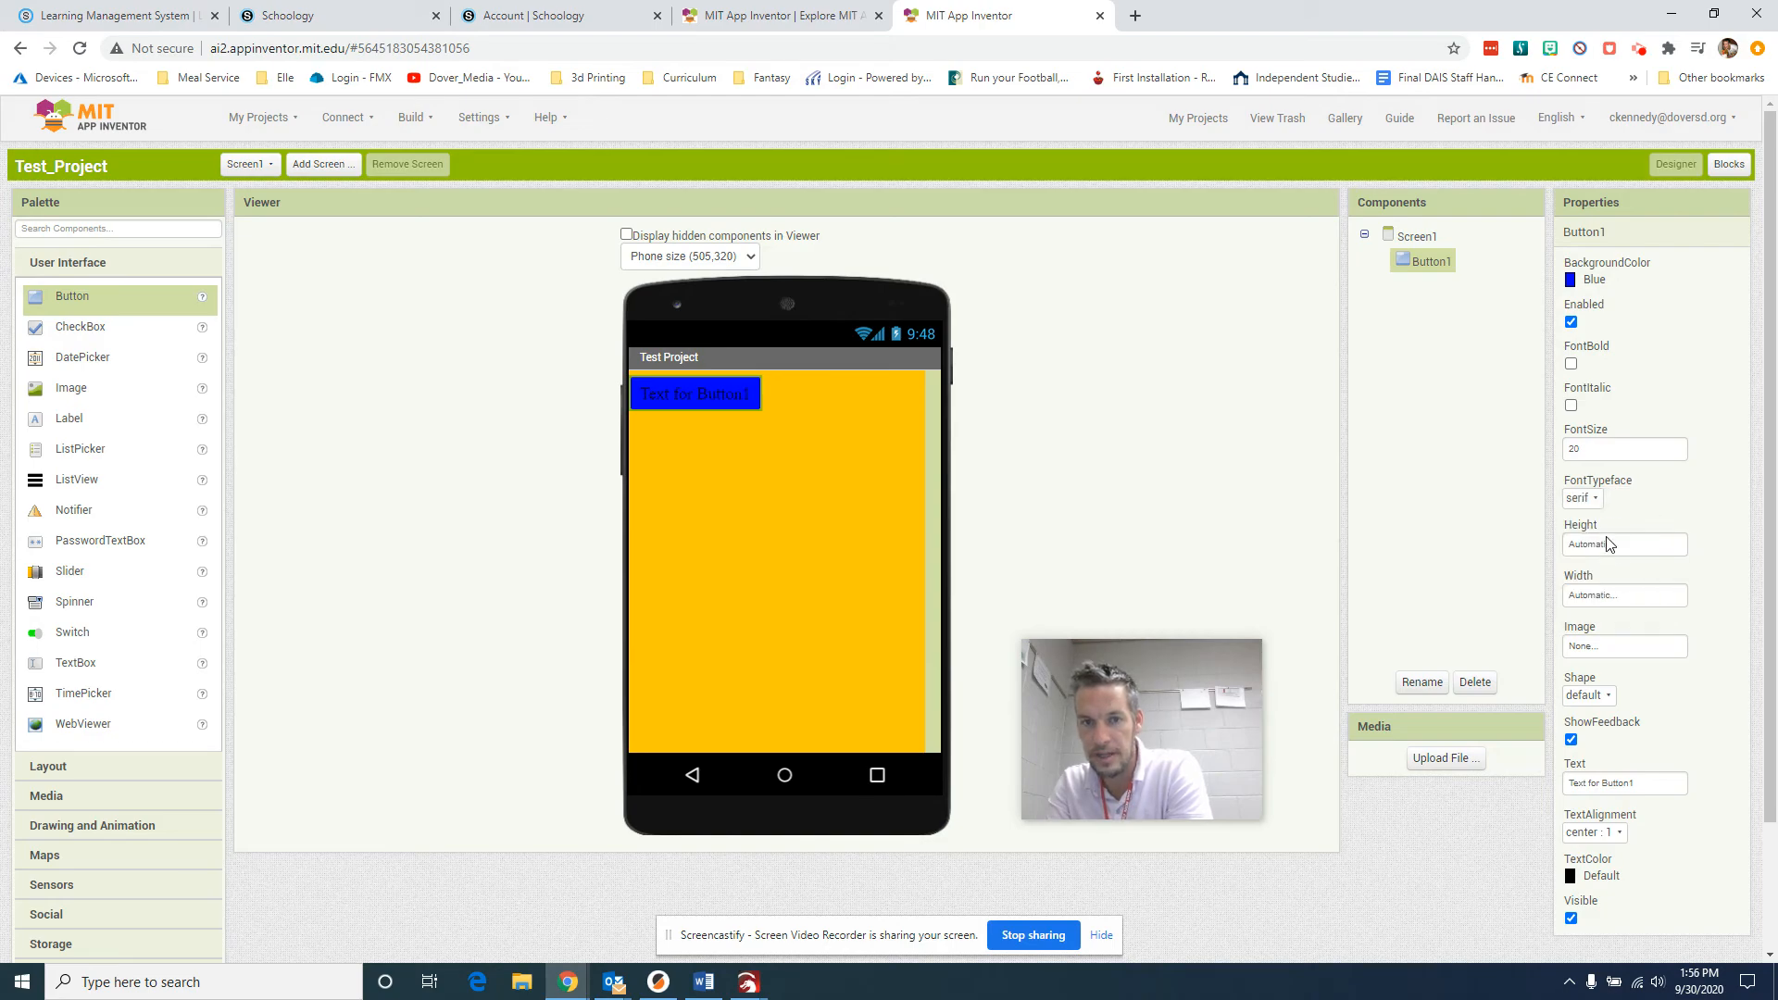
click(1590, 499)
click(1619, 599)
click(1599, 499)
click(1602, 553)
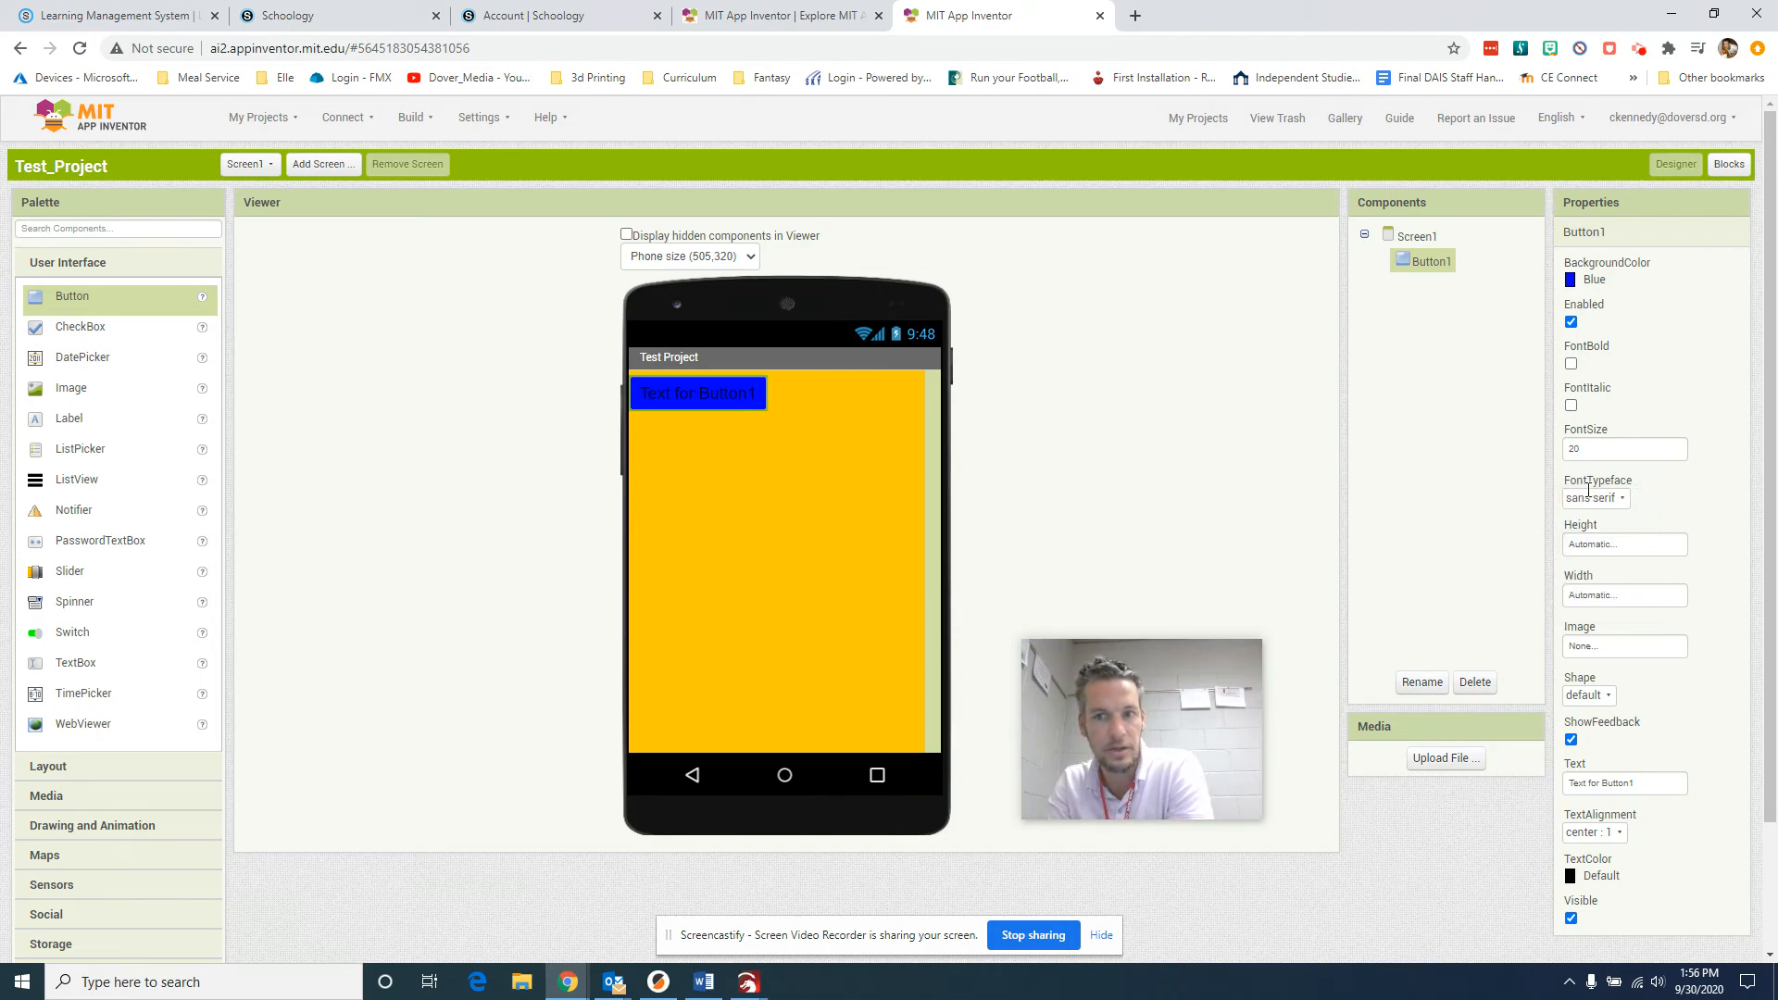
- Set Button1's font typeface to serif and its height to 200 pixels
click(1596, 500)
click(1605, 576)
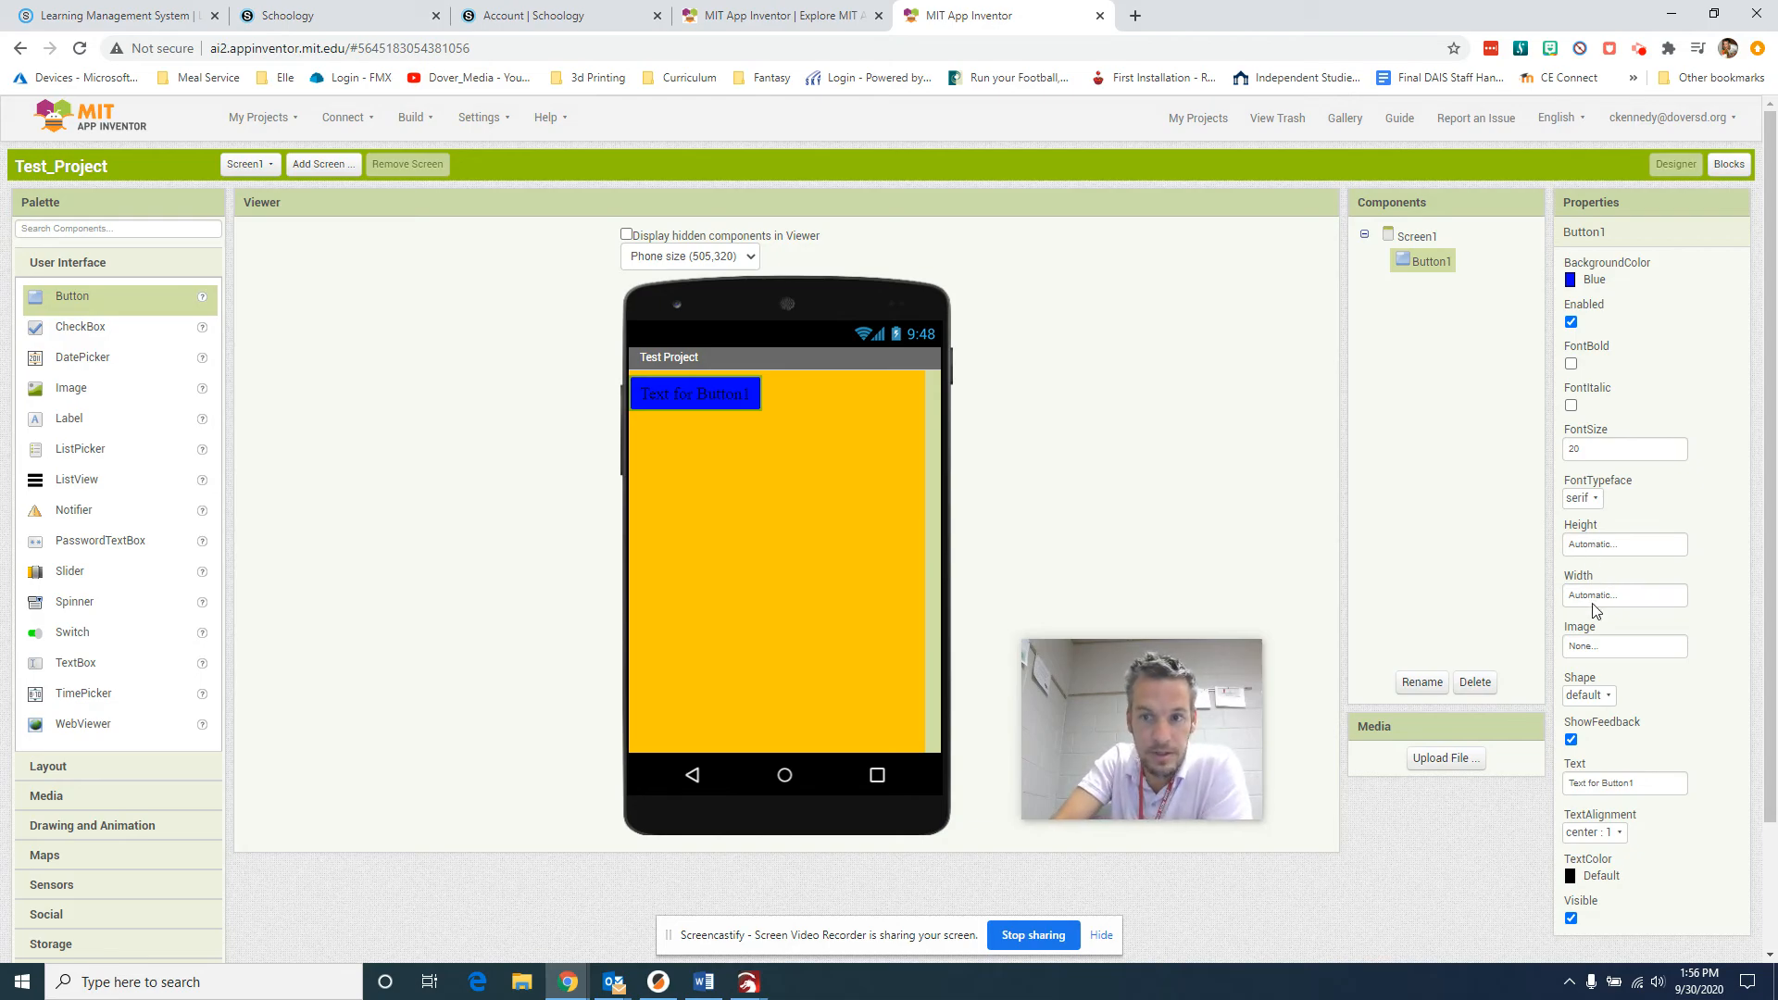
click(1606, 551)
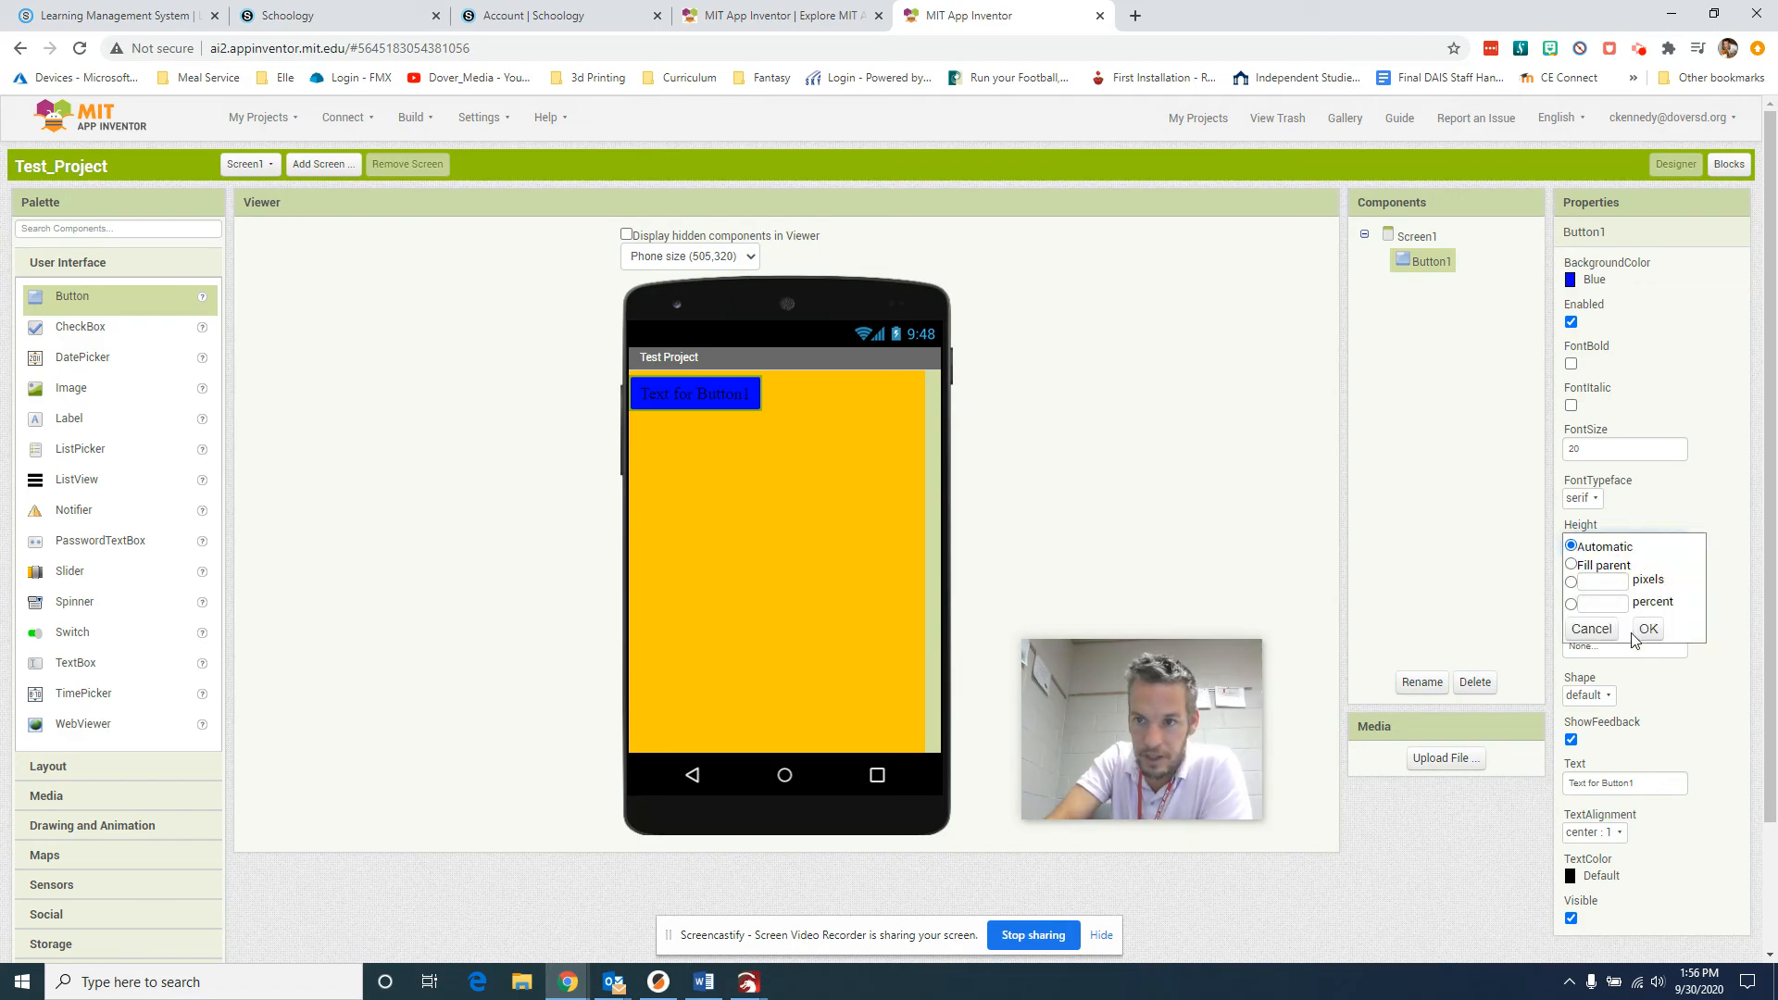
click(1612, 580)
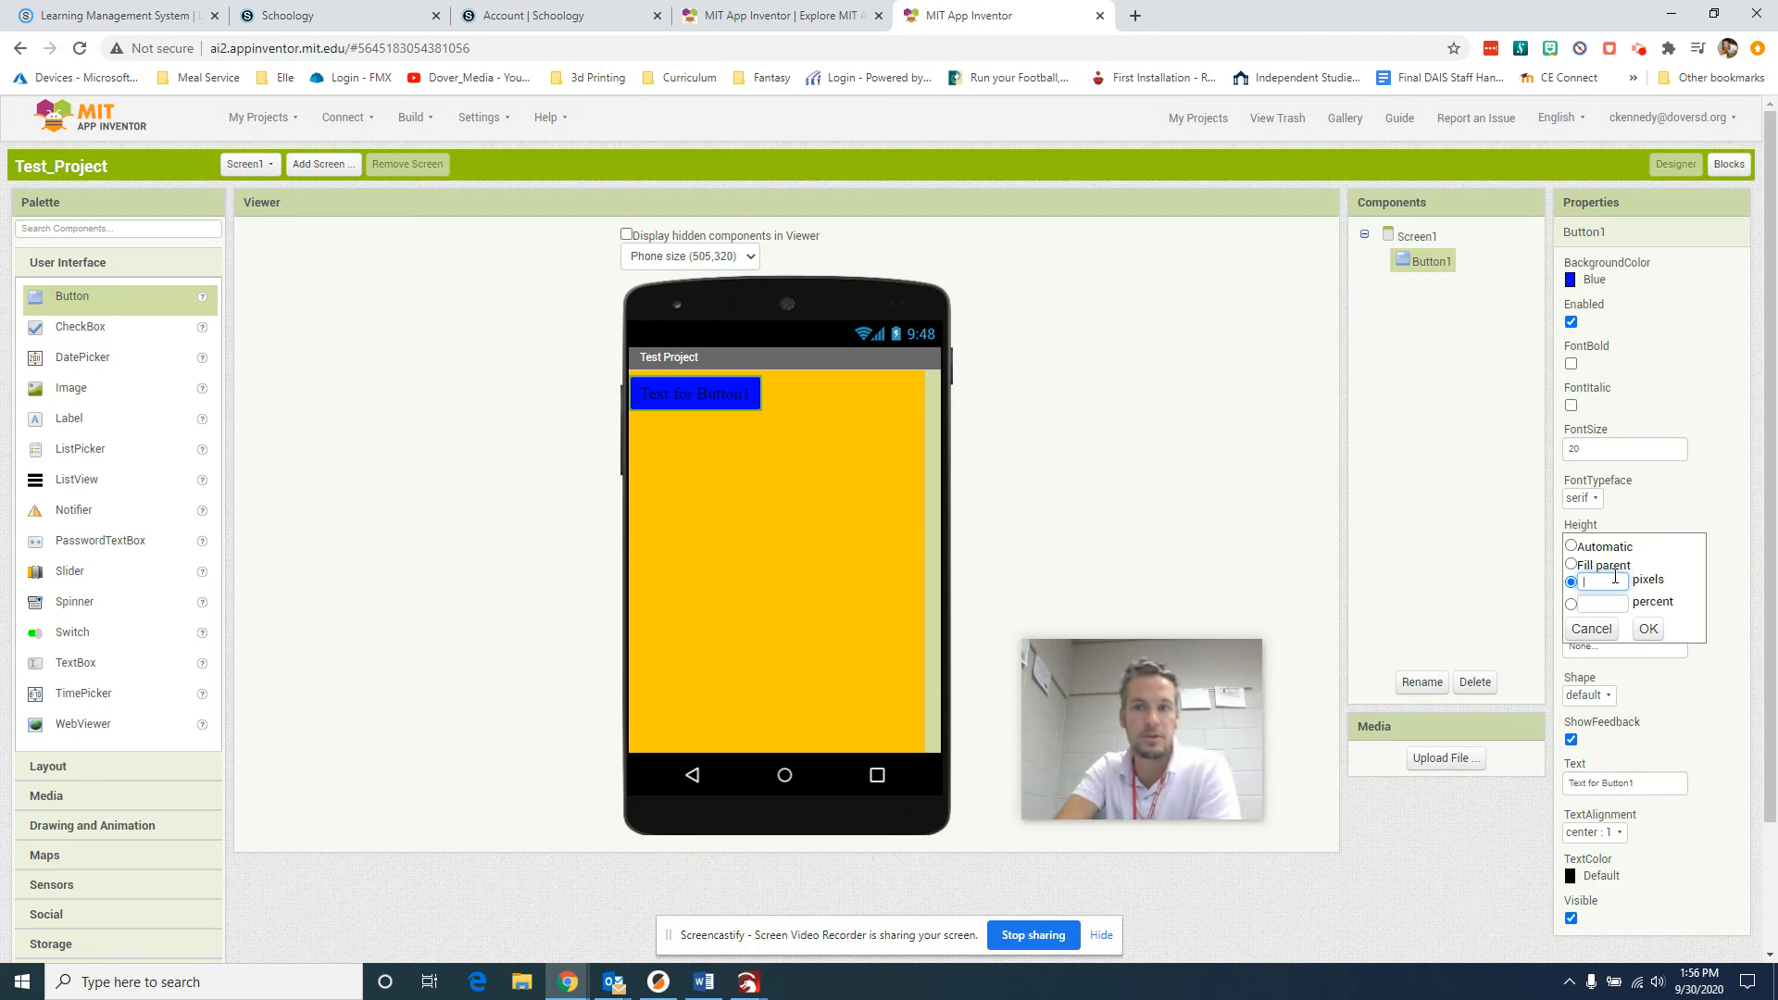
text(200)
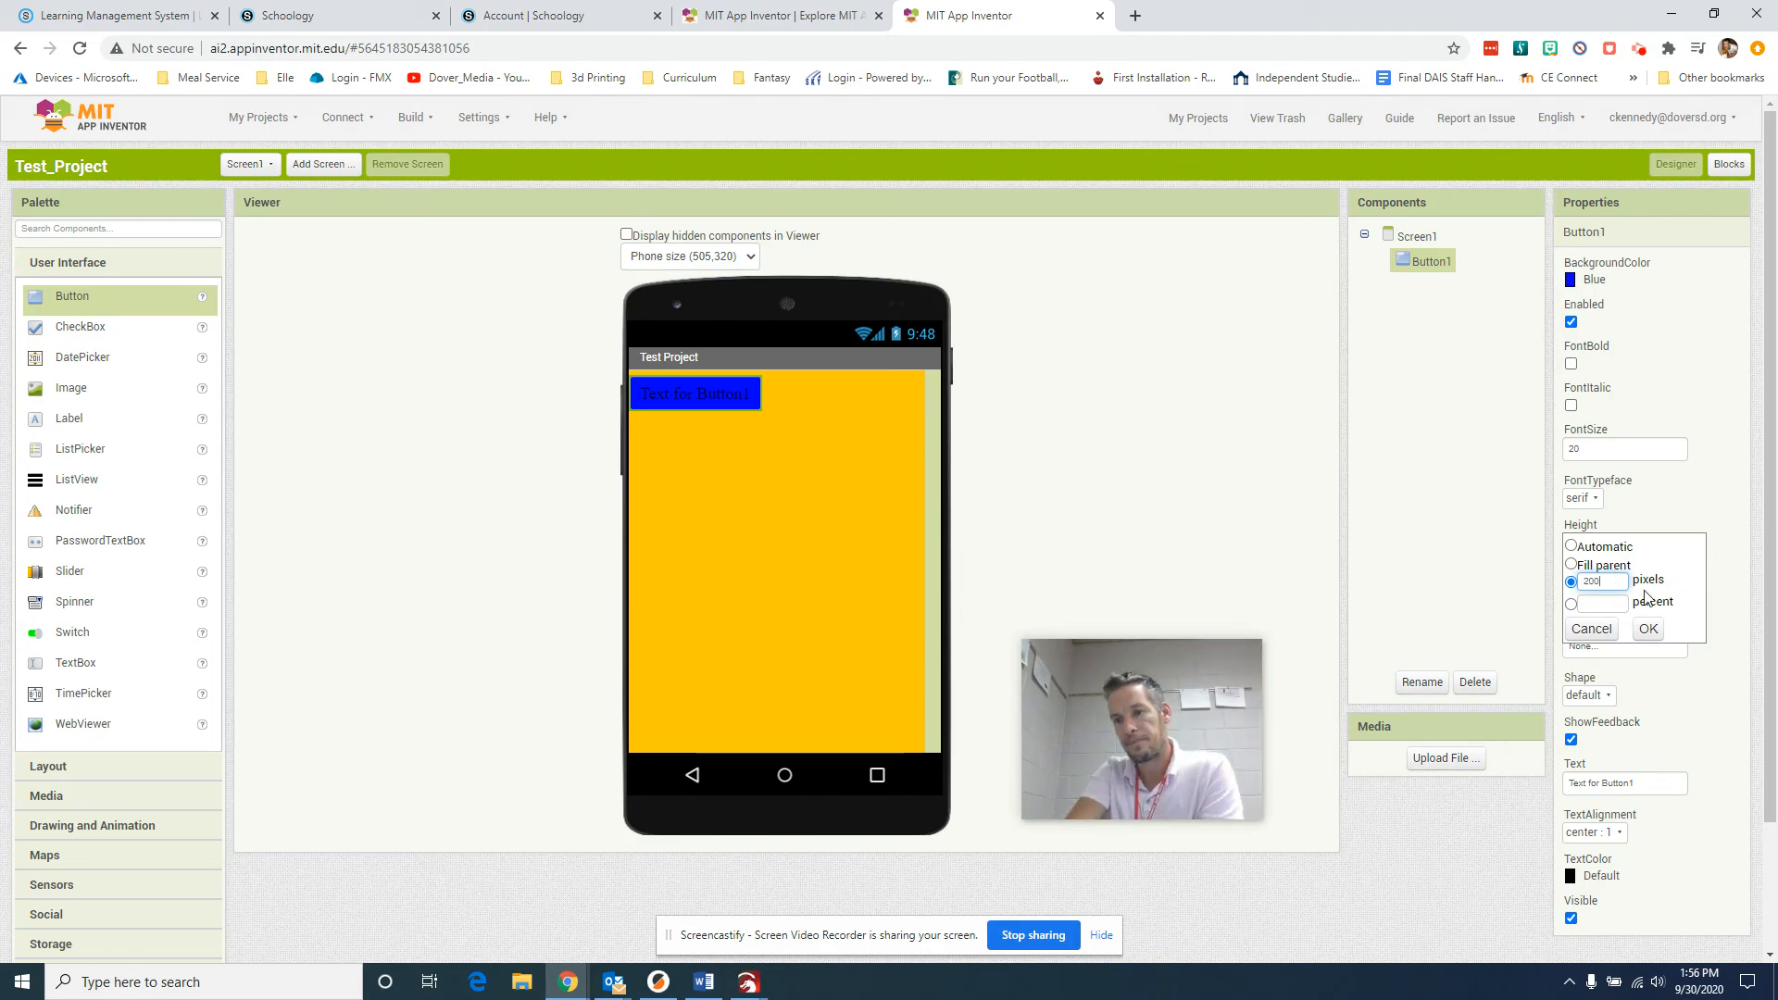
click(1648, 629)
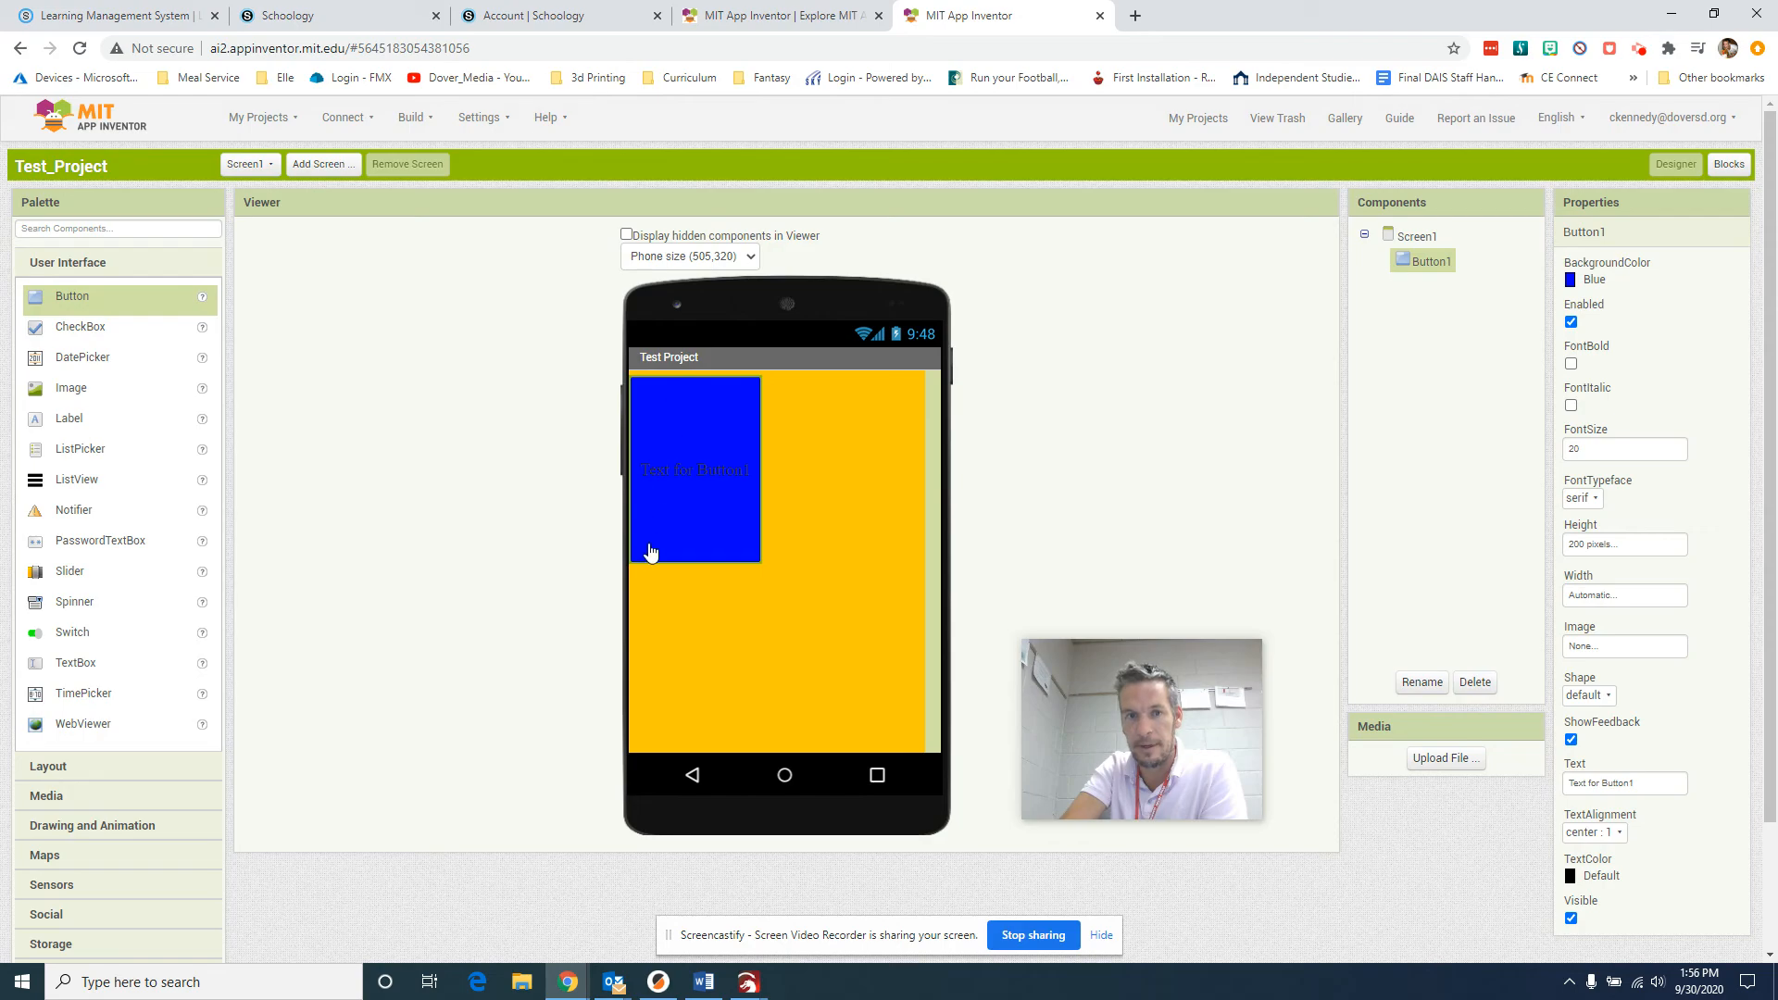
- Set Button1's width to 200 pixels and look at its image options without choosing an image
click(1575, 598)
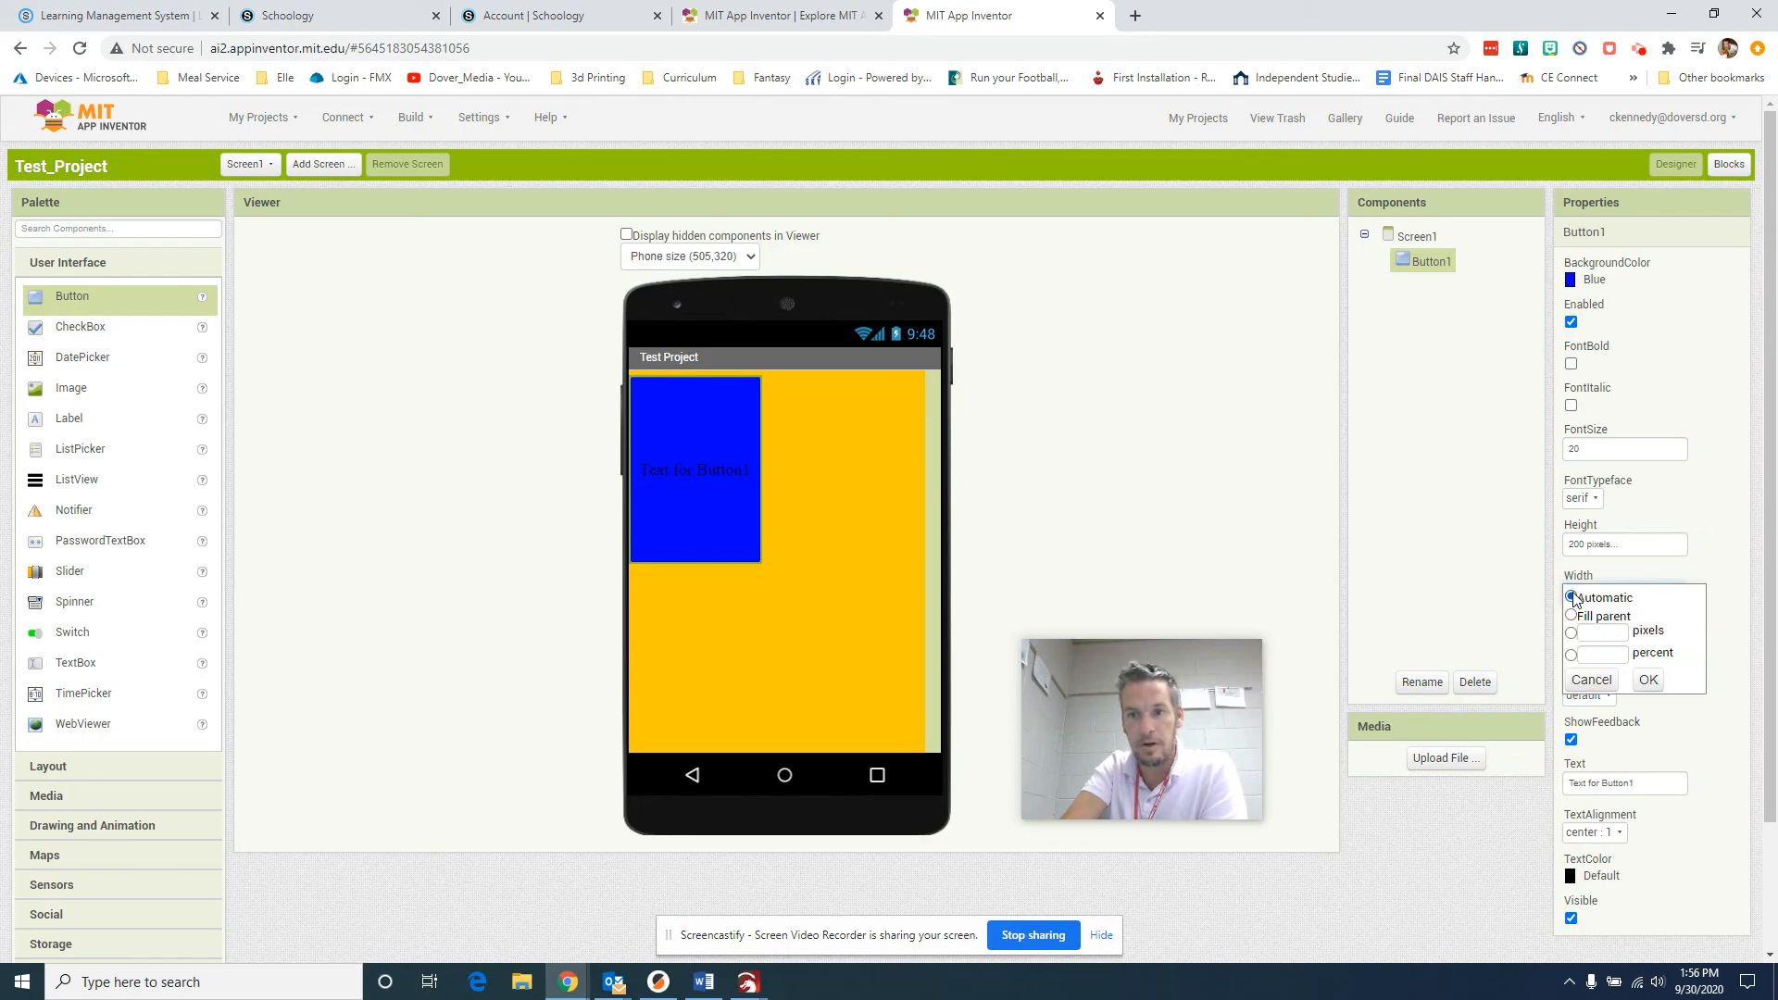
click(1571, 633)
click(1592, 630)
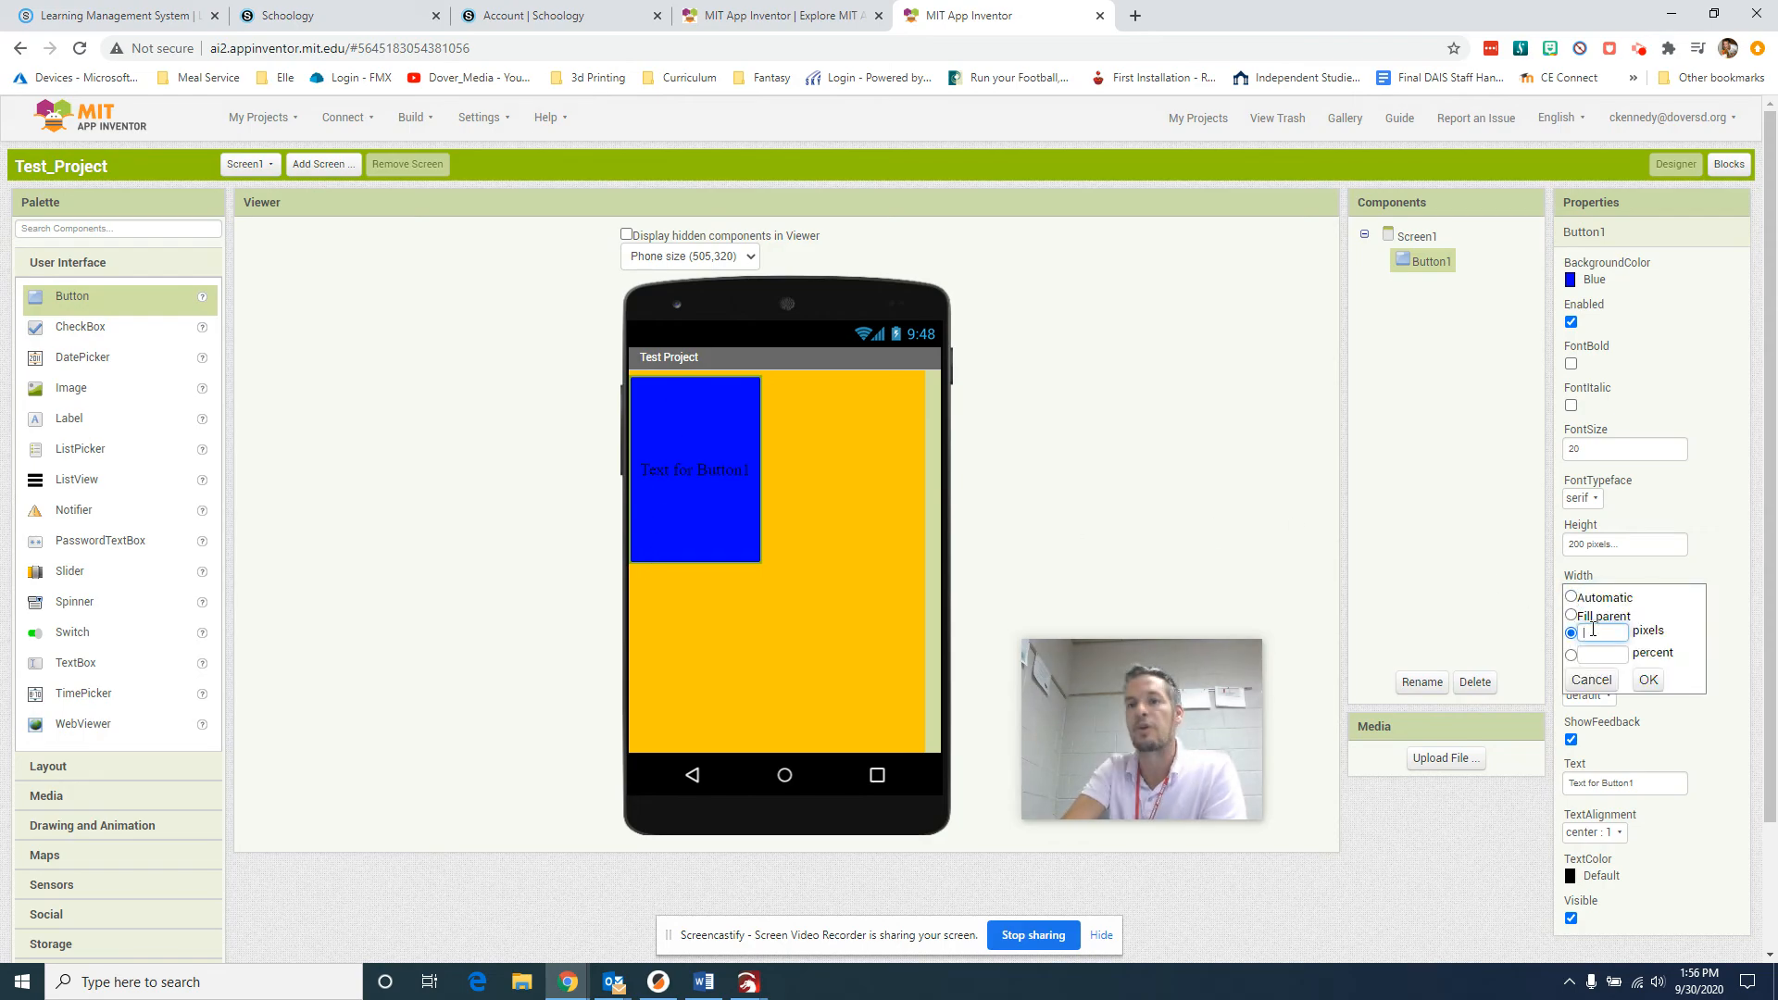
click(1649, 683)
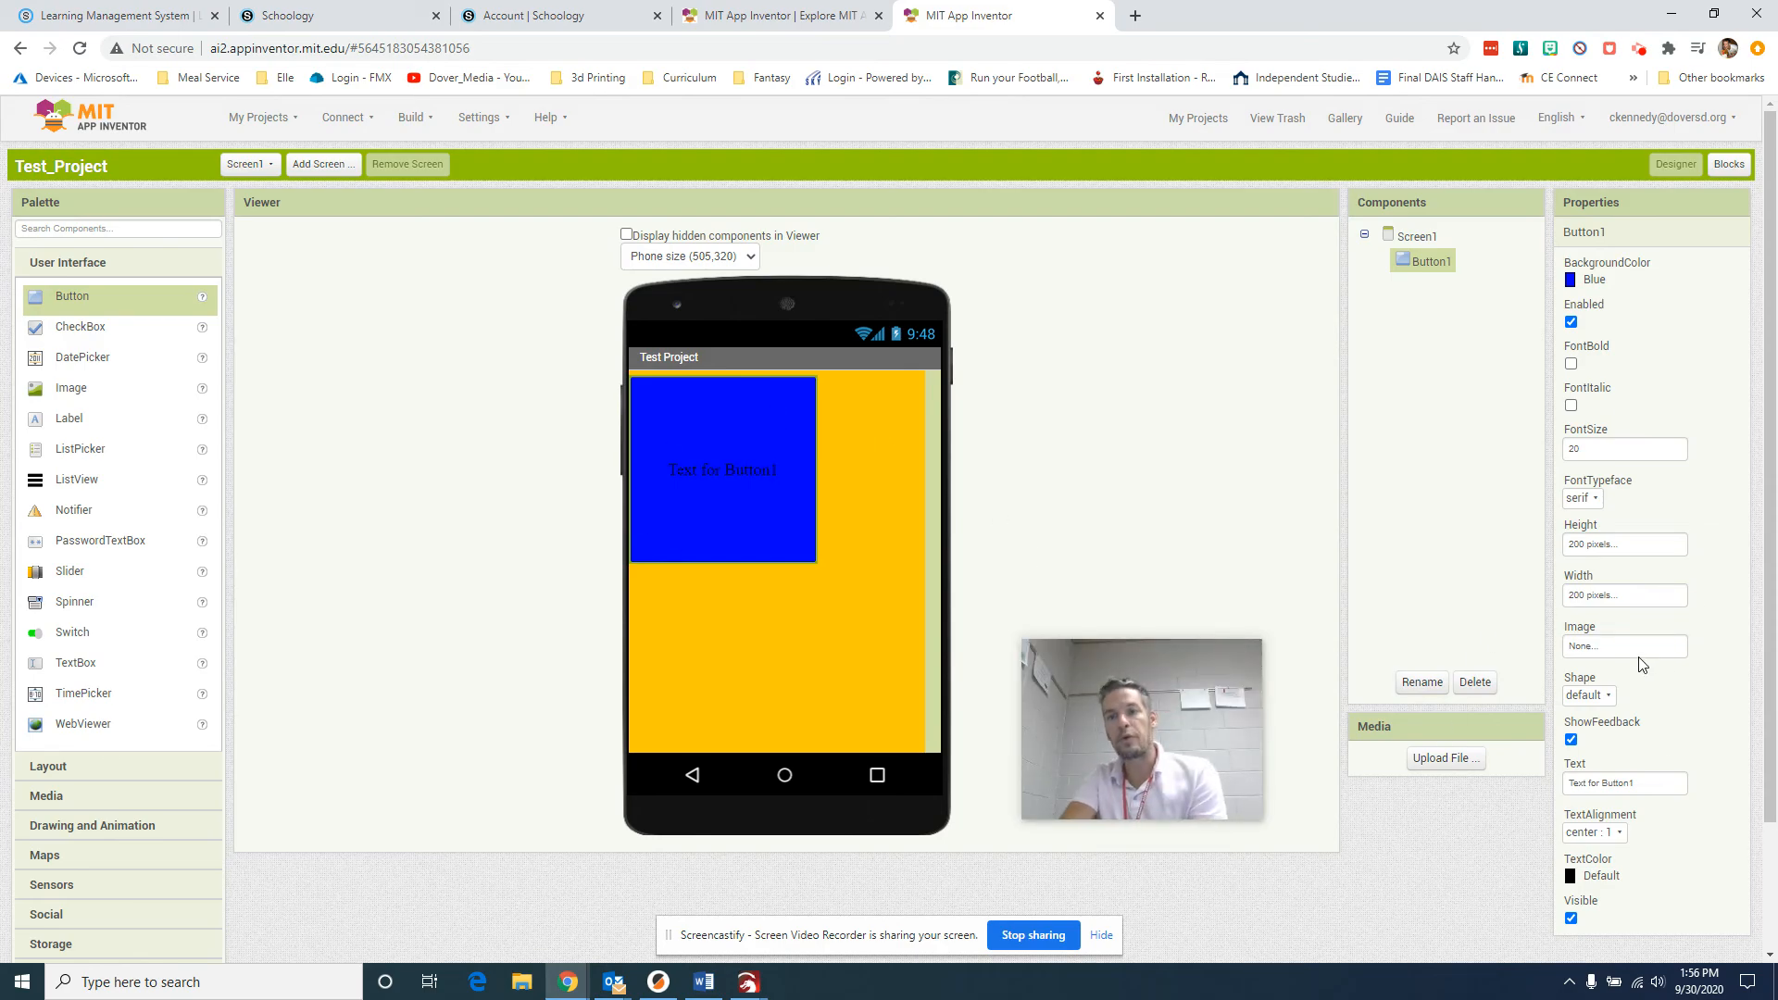
click(1606, 648)
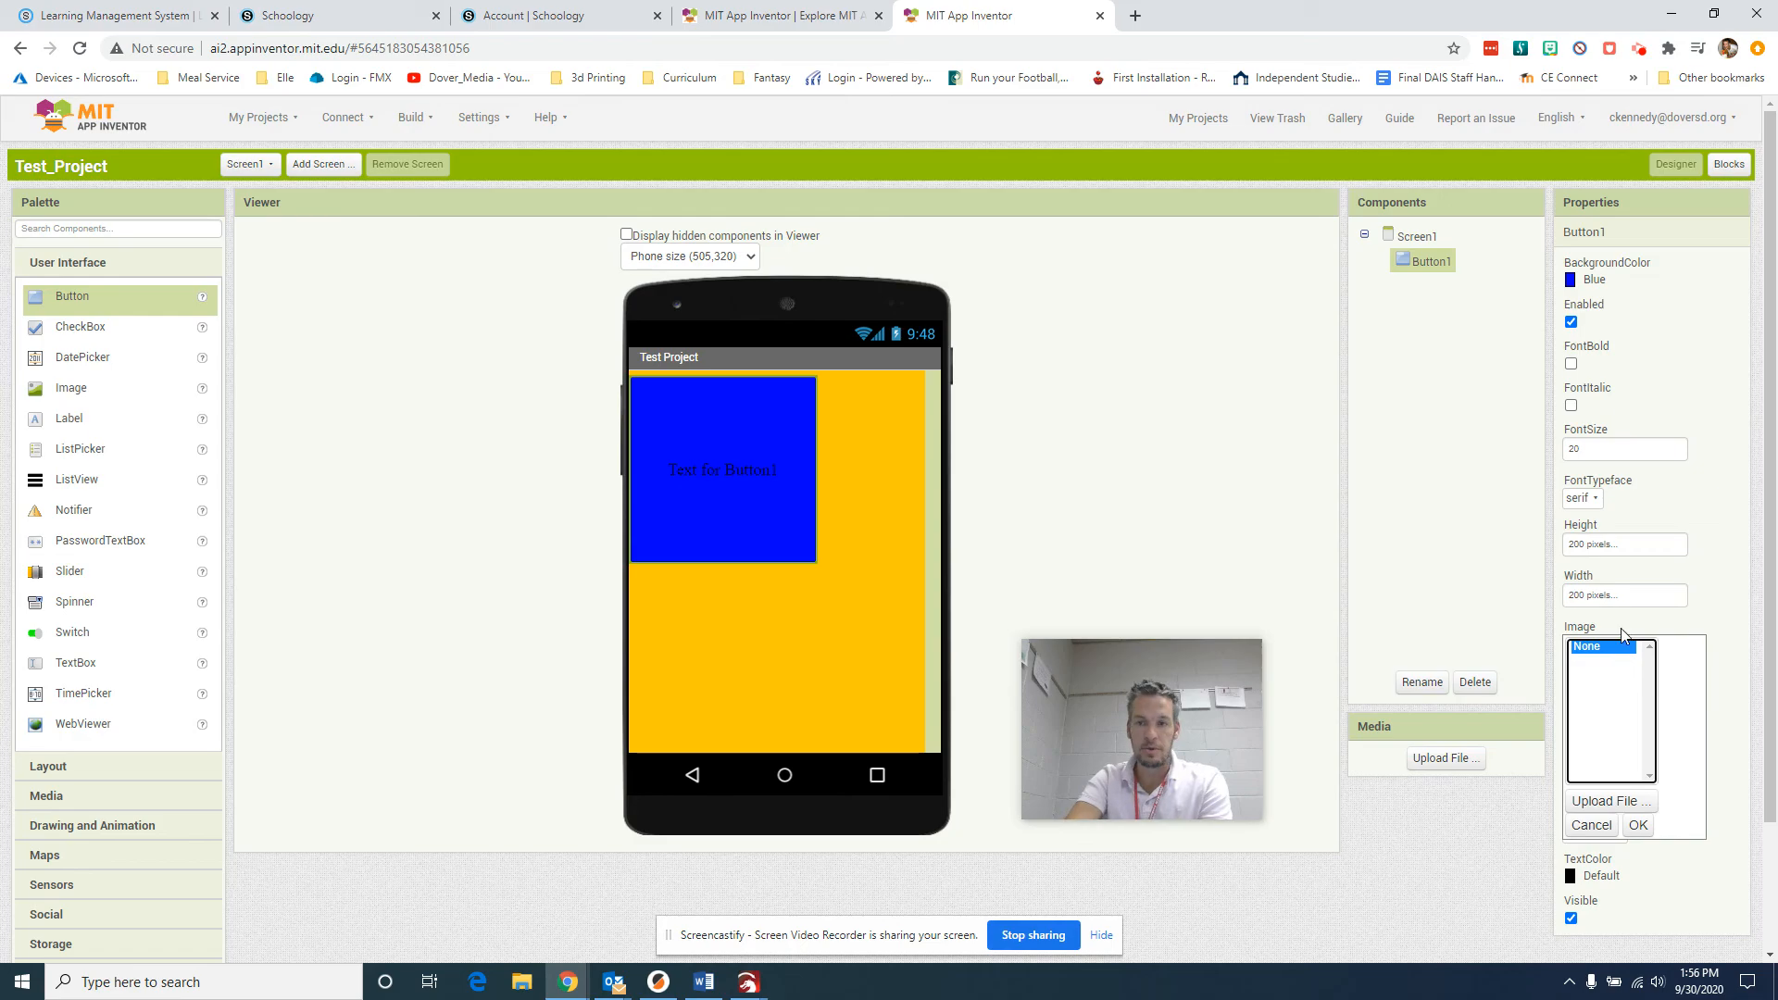
click(1667, 600)
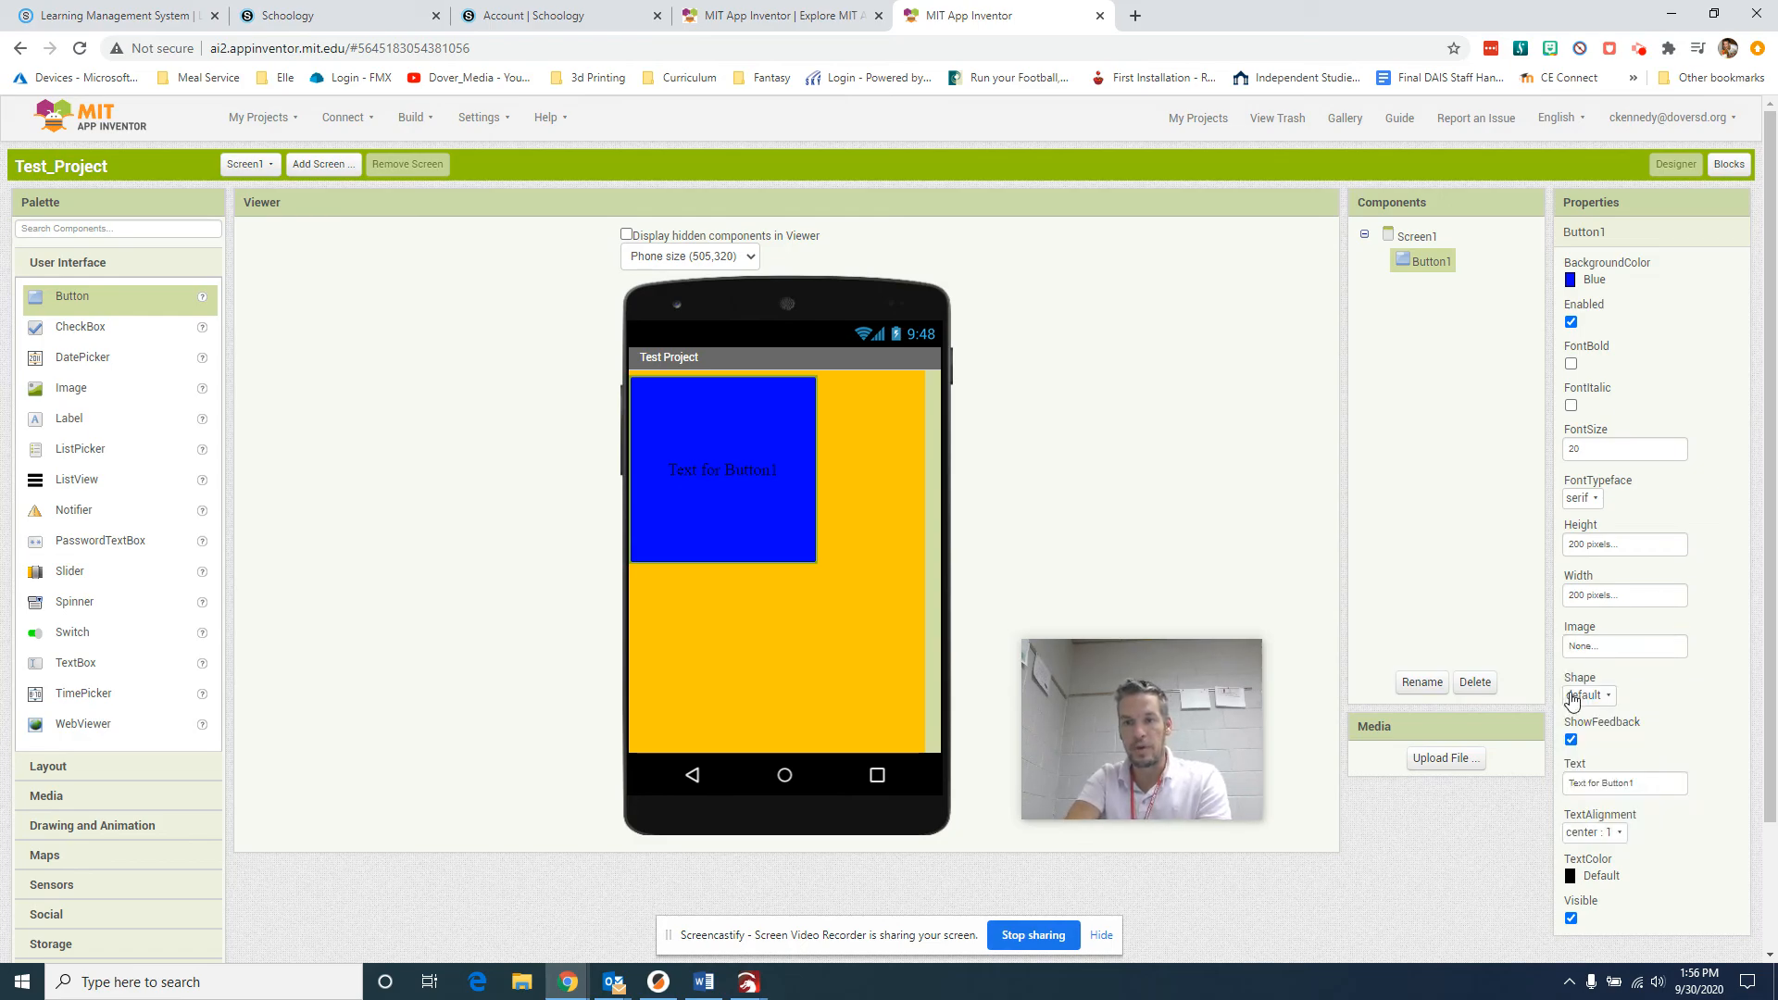
- Try the rounded shape on Button1 and settle on oval
click(1586, 696)
click(1588, 758)
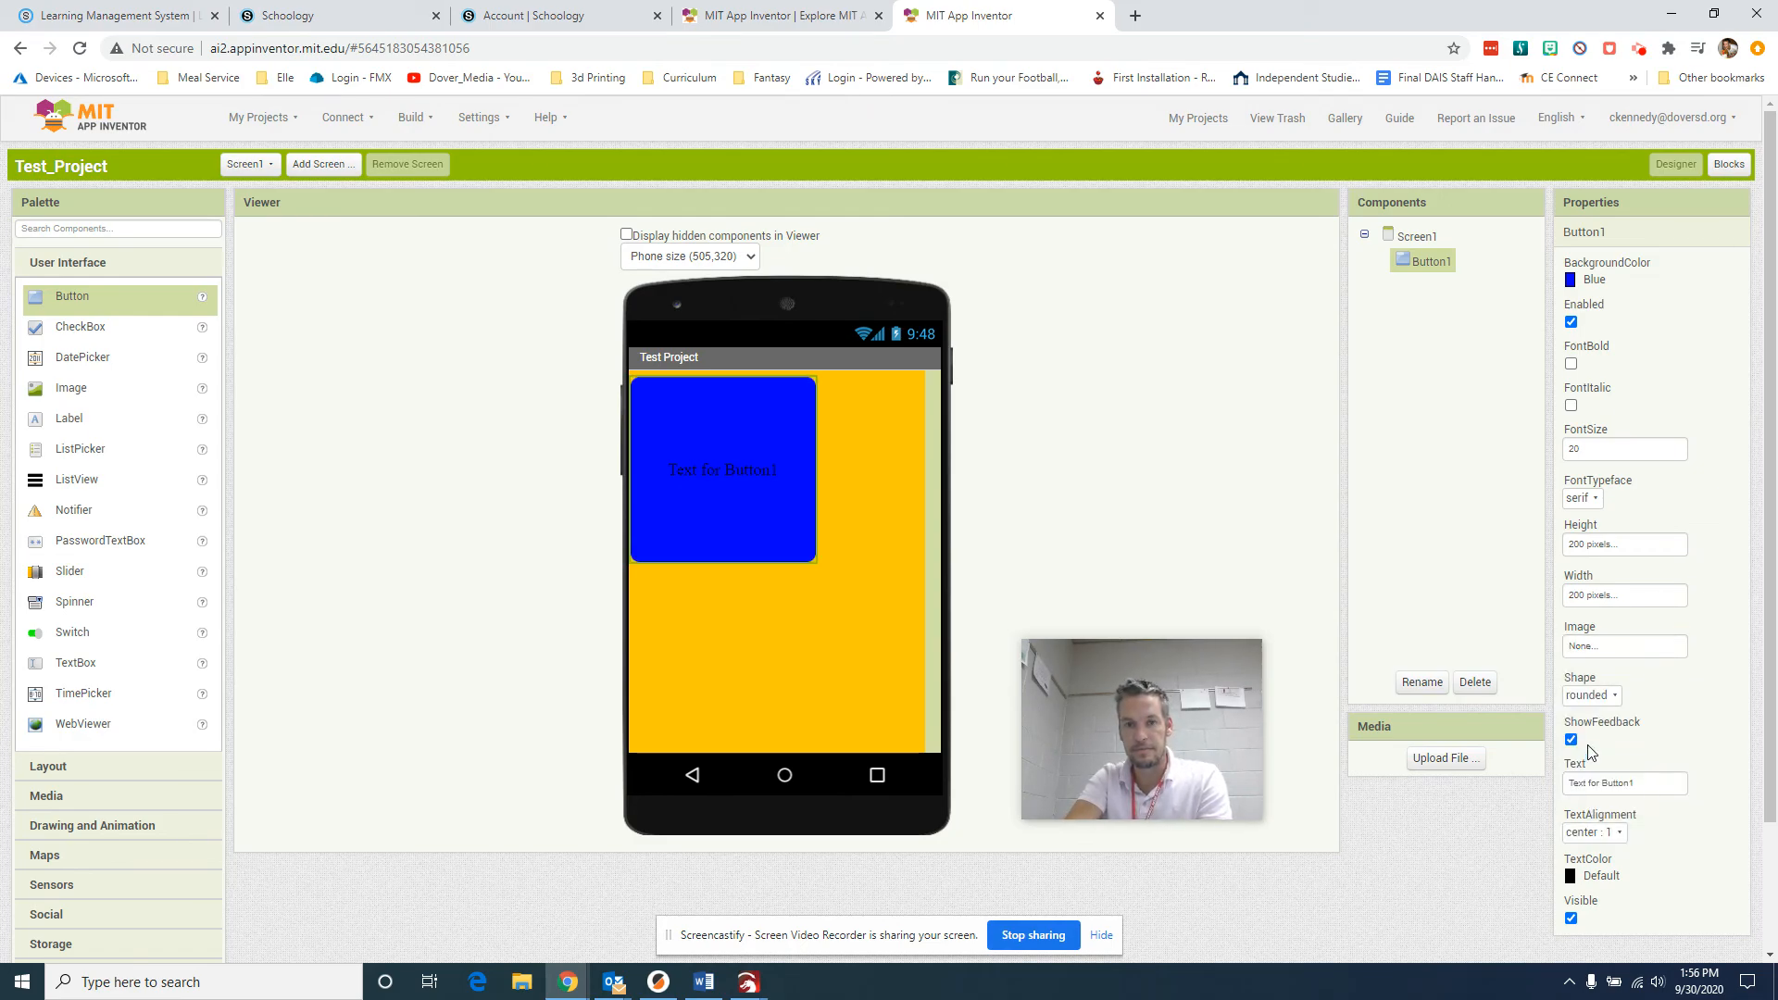
click(1590, 695)
click(1612, 803)
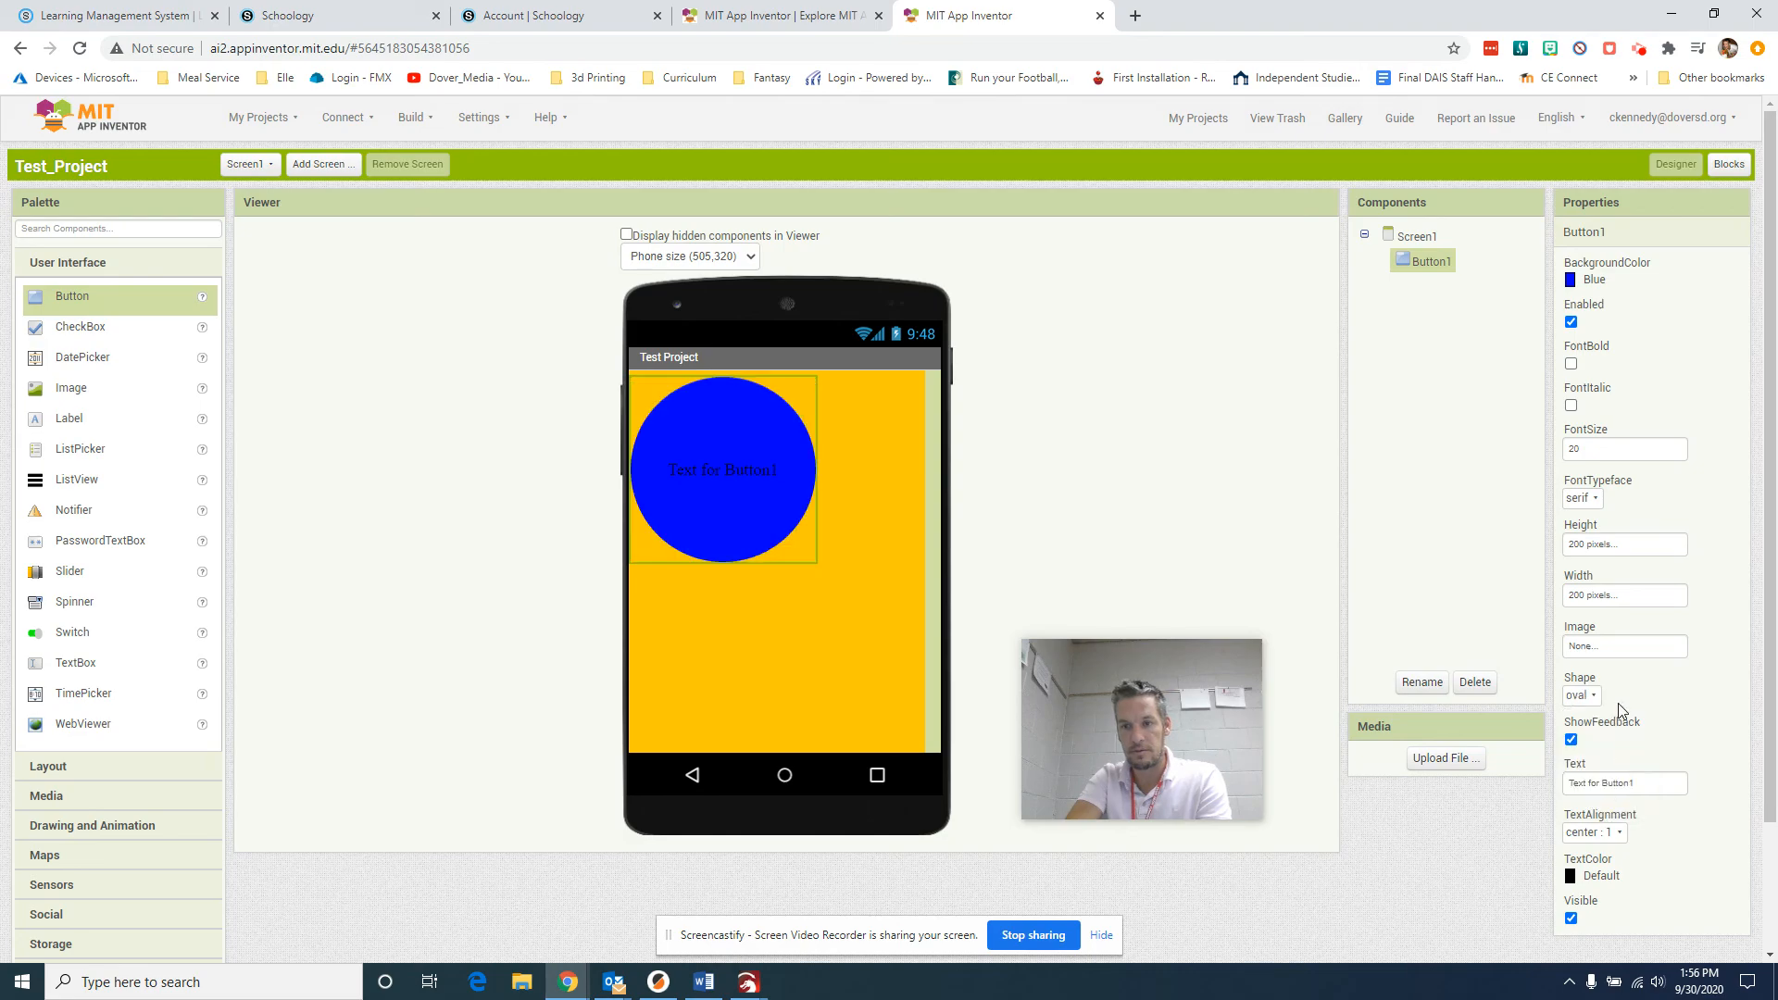
click(1581, 695)
click(1612, 798)
- Replace Button1's text with "Change Screen Color"
scroll(1681, 690, down, 1)
drag(1638, 695, 1561, 701)
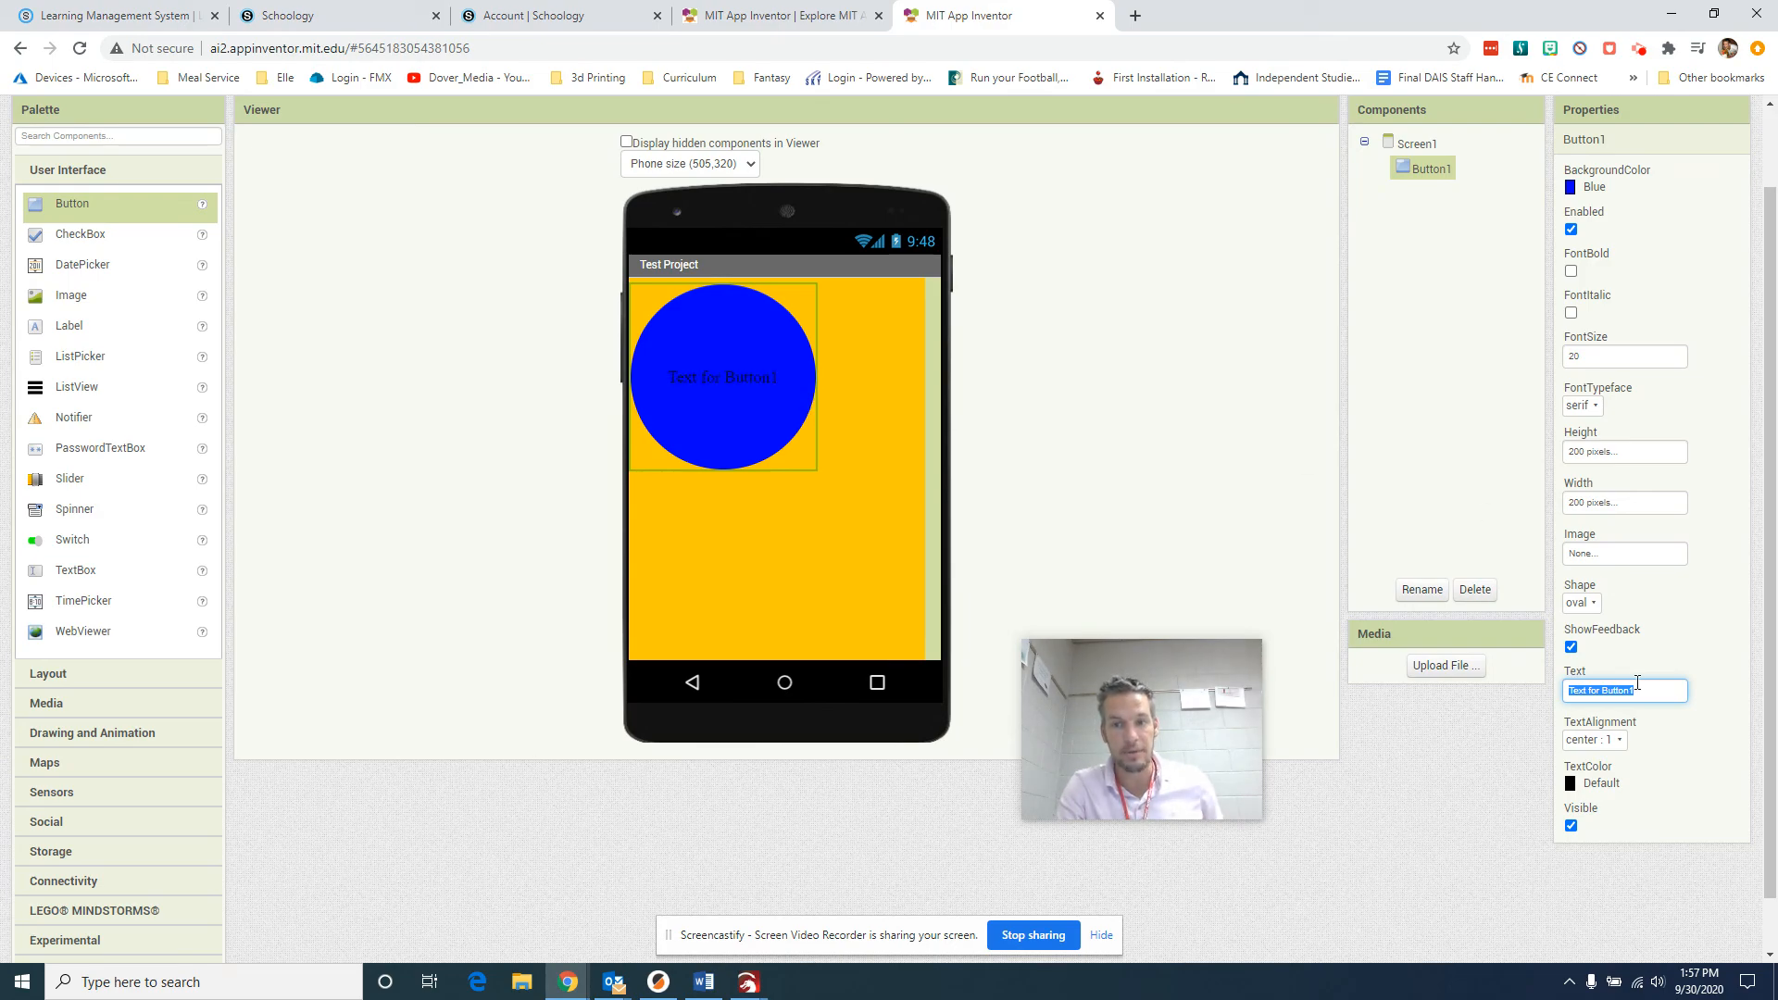
click(1643, 687)
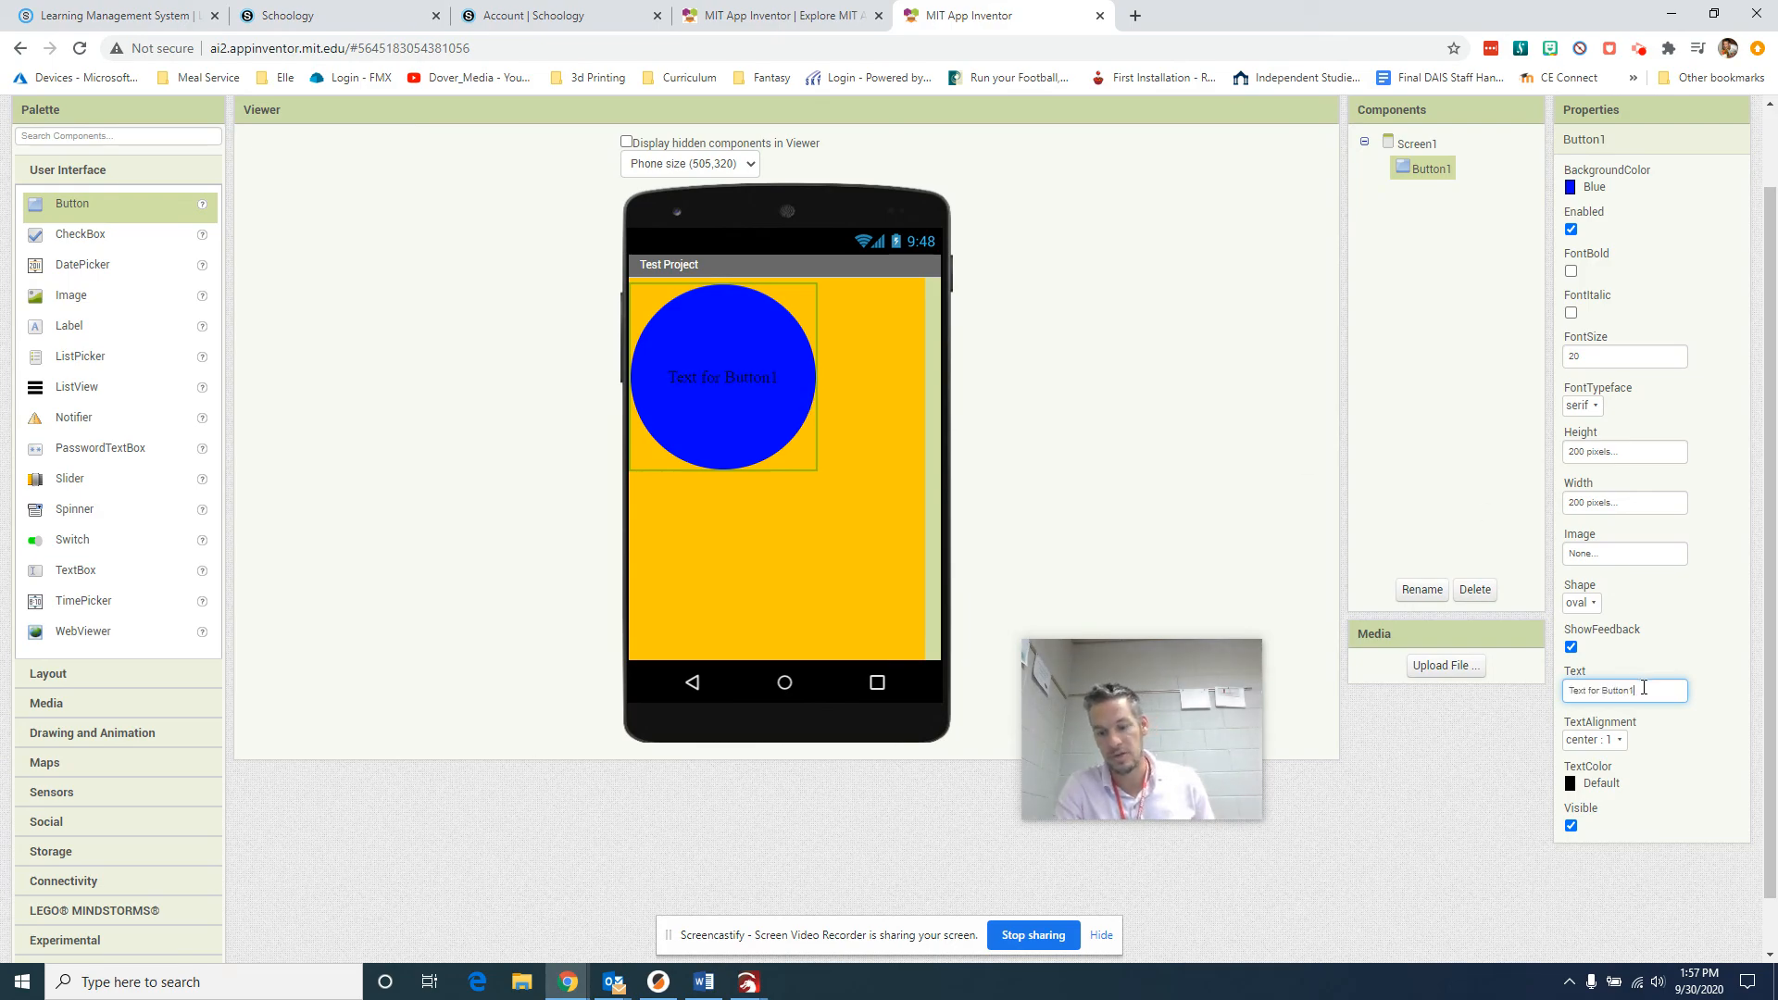
key(BackSpace)
key(BackSpace)
key(BackSpace)
key(BackSpace)
key(BackSpace)
key(BackSpace)
key(BackSpace)
key(BackSpace)
key(BackSpace)
key(BackSpace)
key(BackSpace)
key(BackSpace)
key(BackSpace)
key(BackSpace)
key(BackSpace)
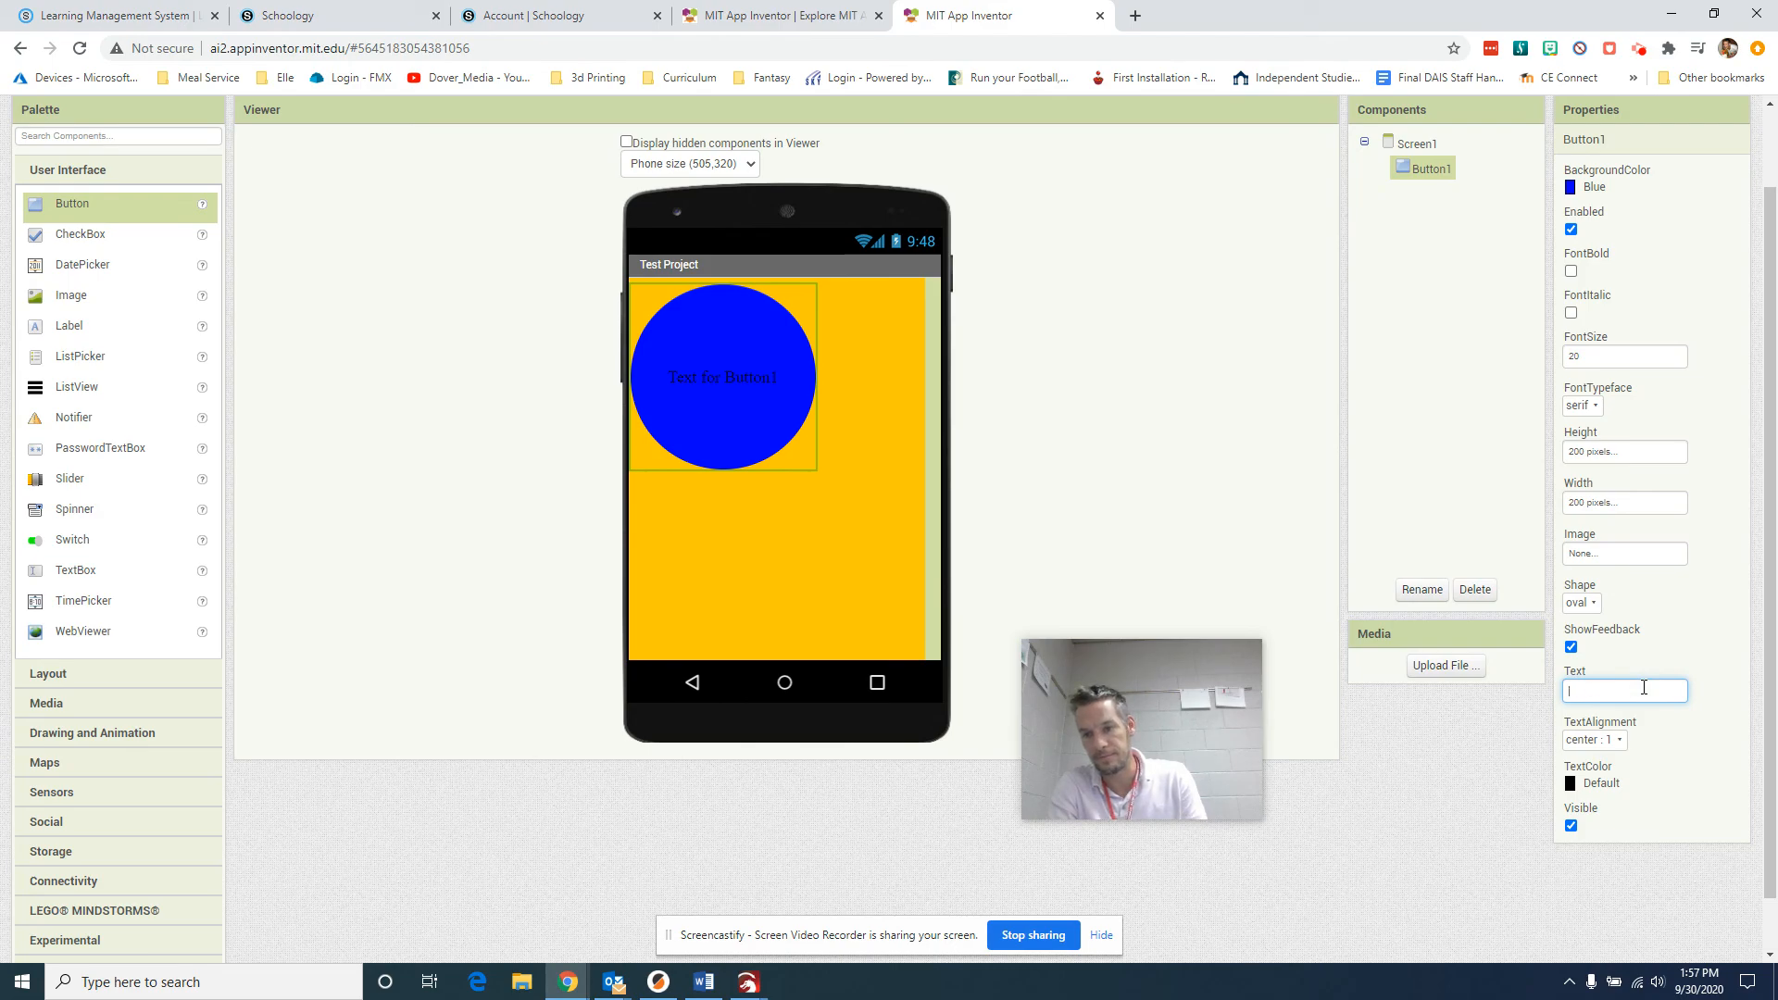
text(Ch)
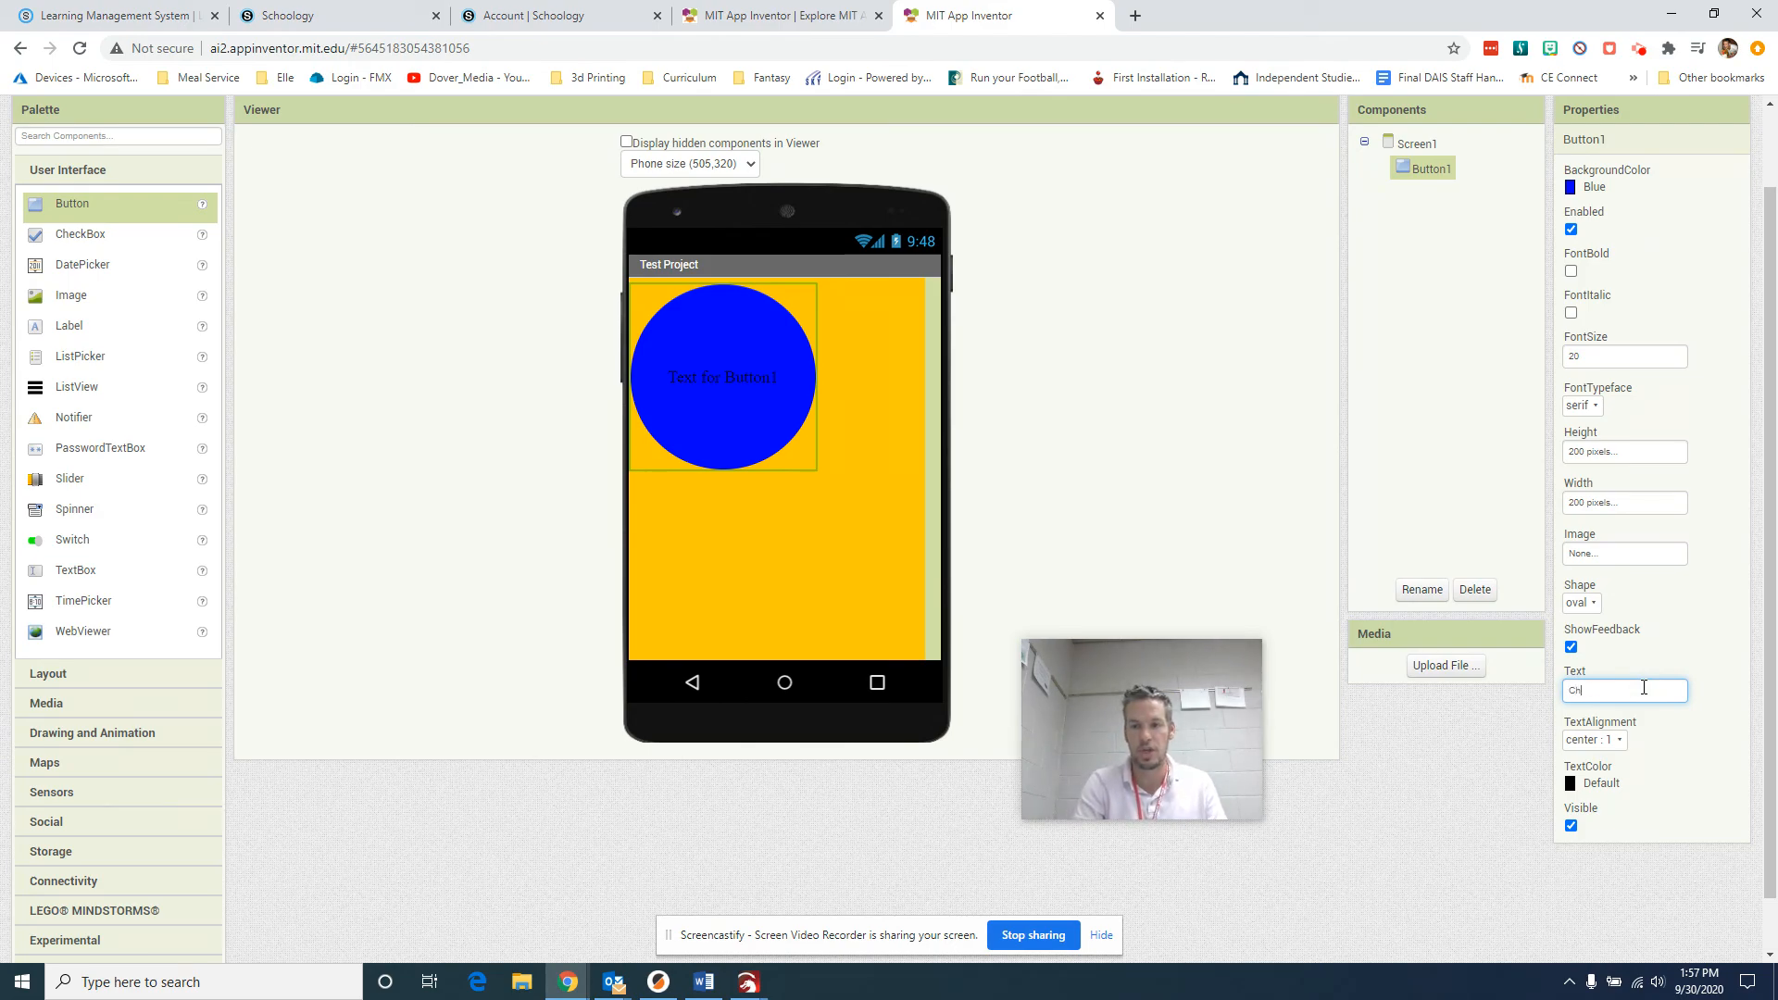
text(ange Screen Color)
key(Return)
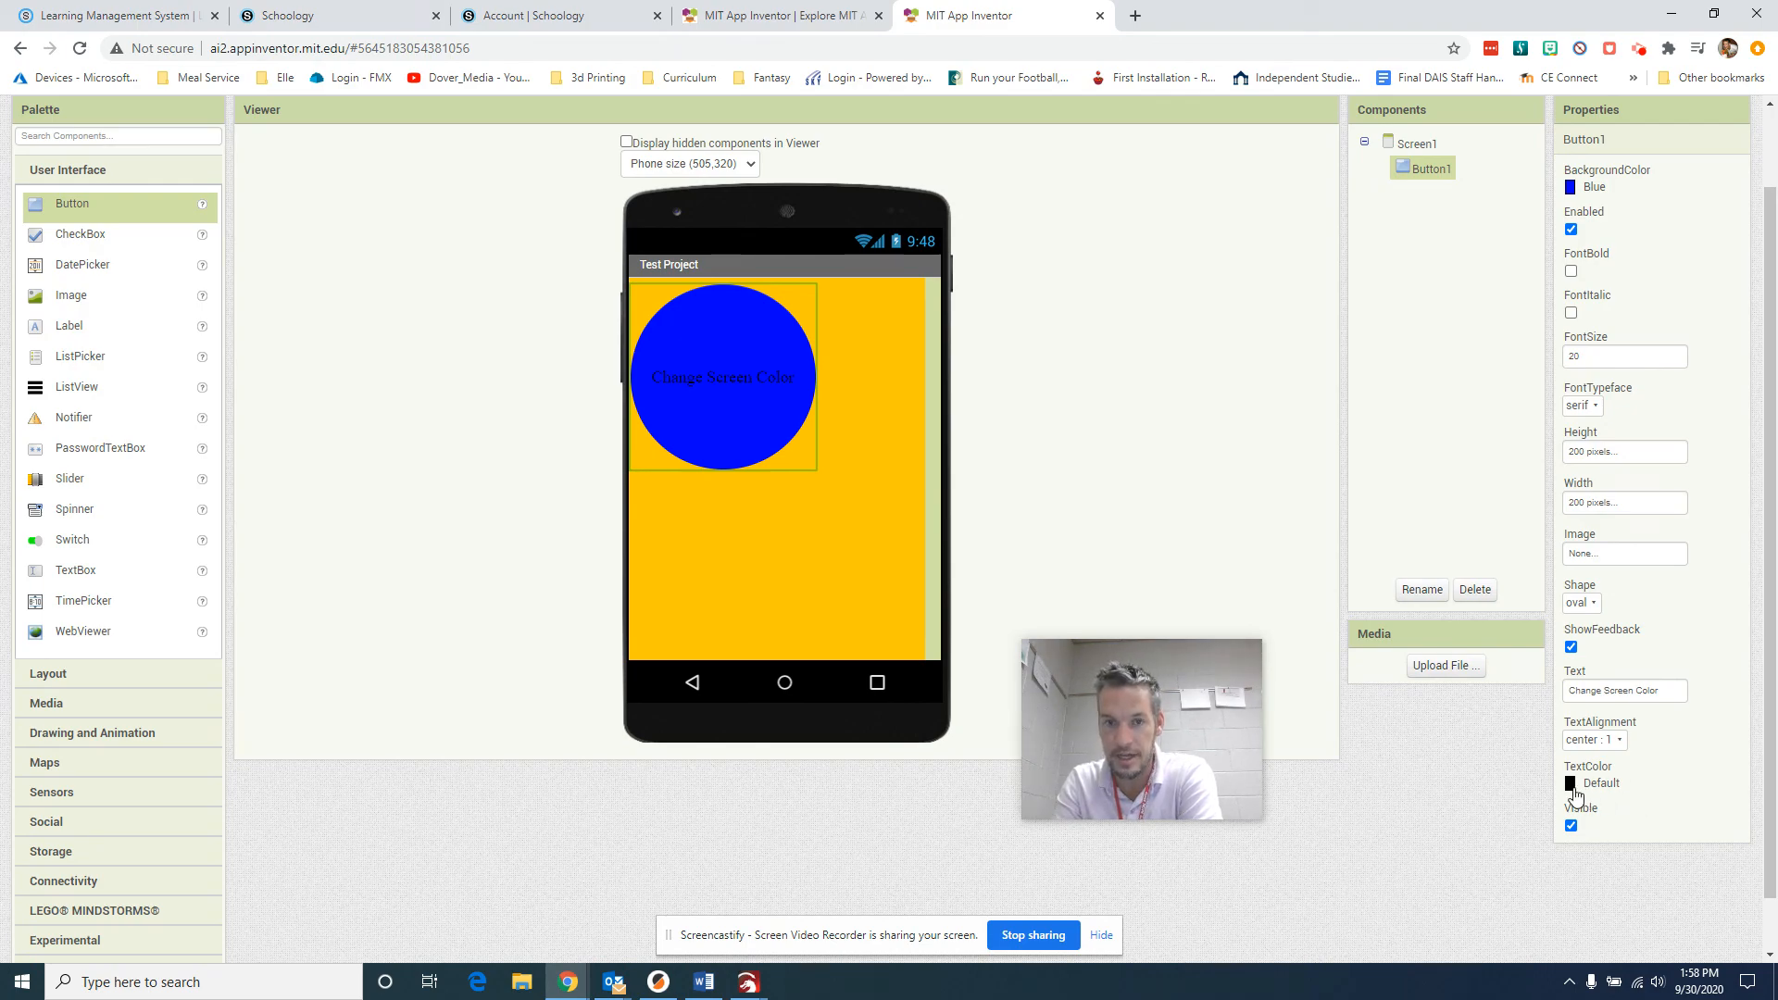
- Set Button1's text color to red and select Screen1
click(1574, 793)
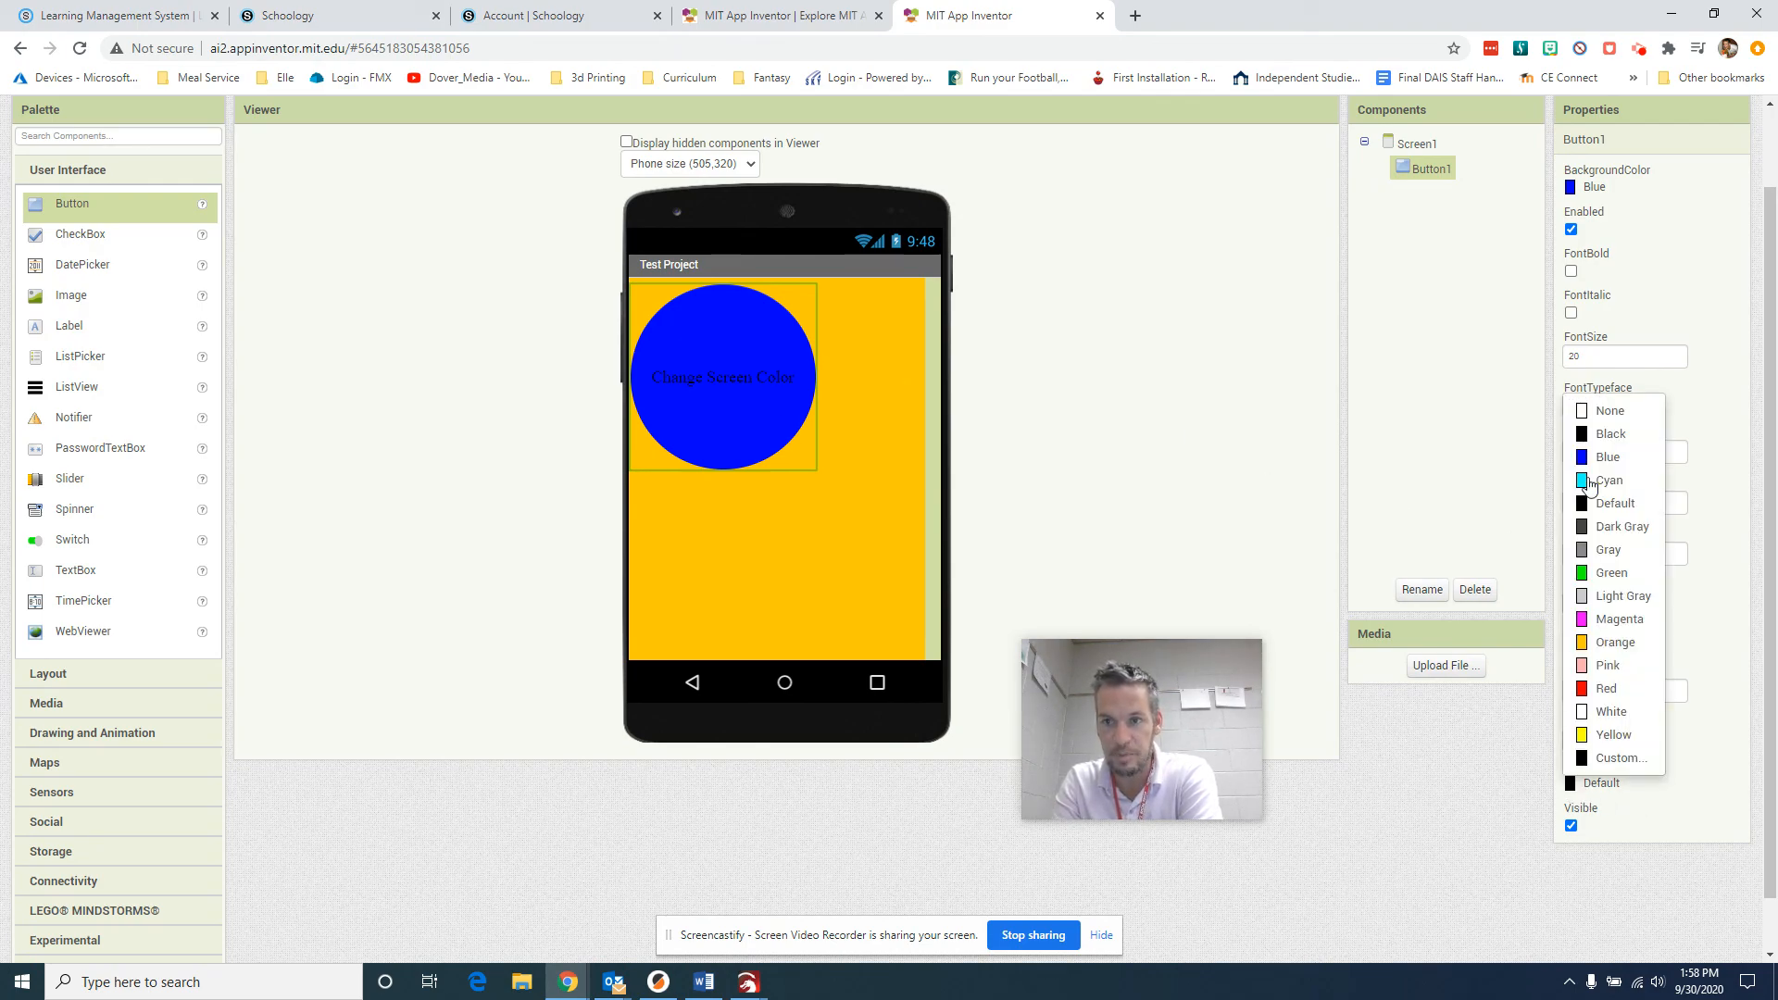
click(1607, 688)
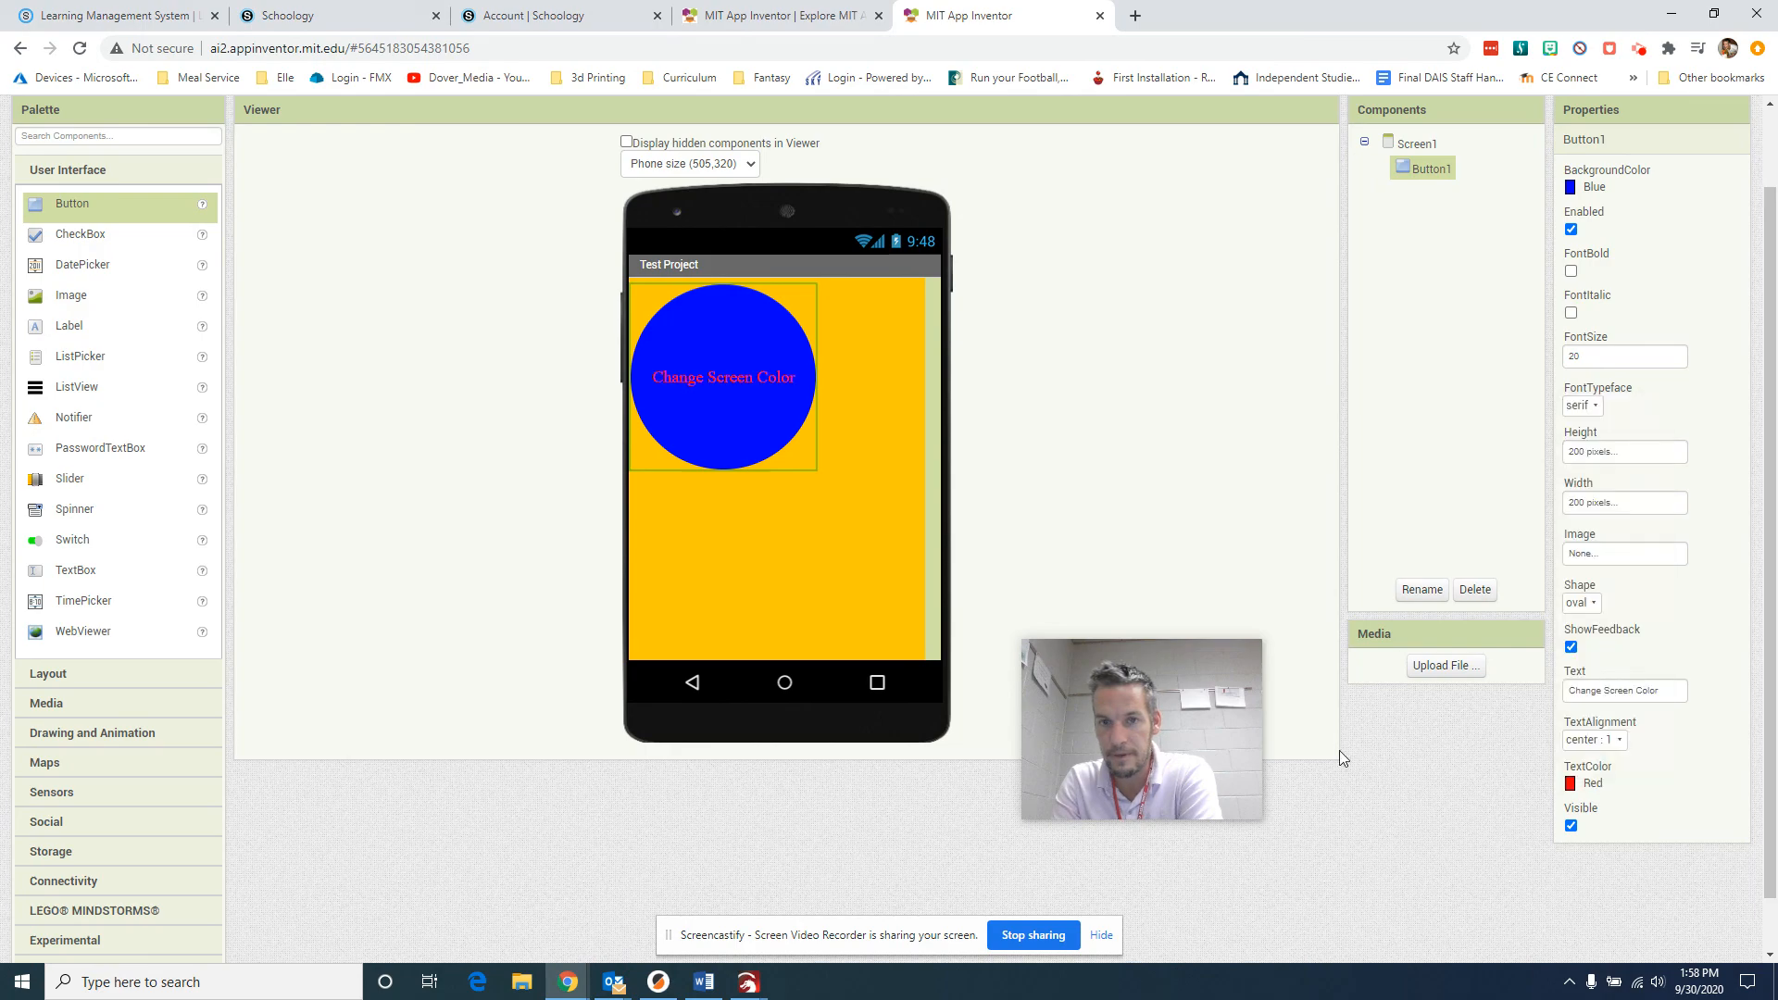
click(883, 514)
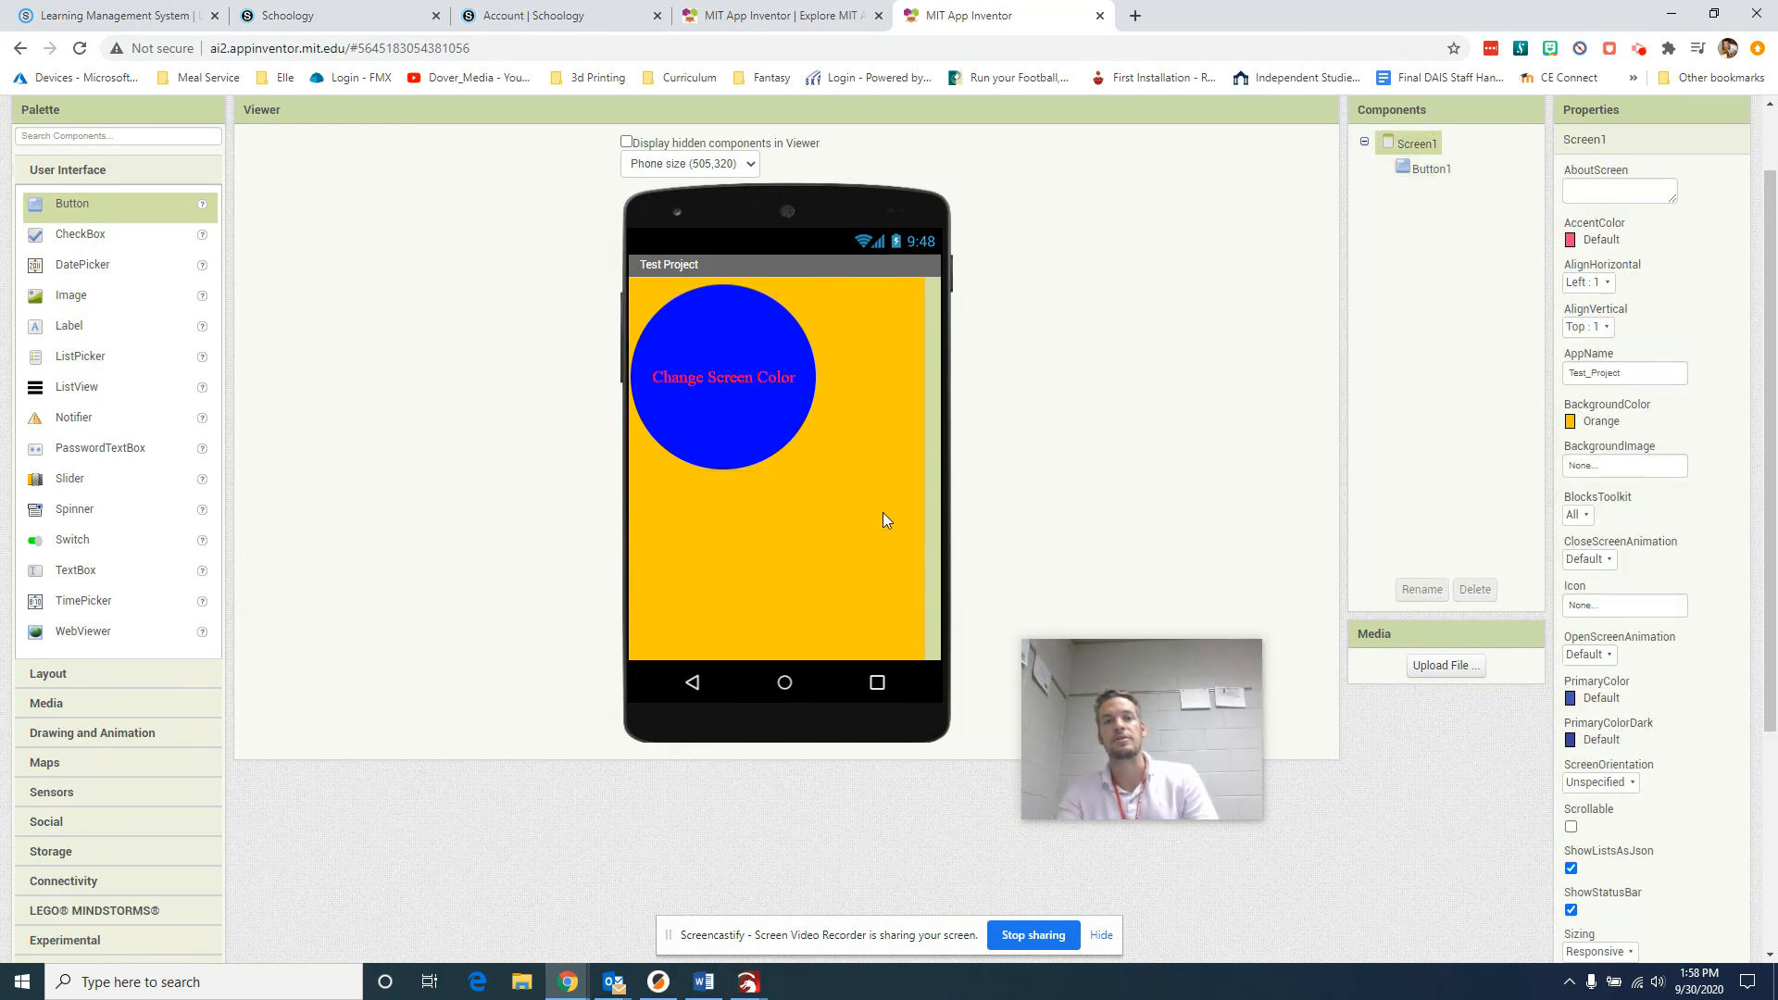